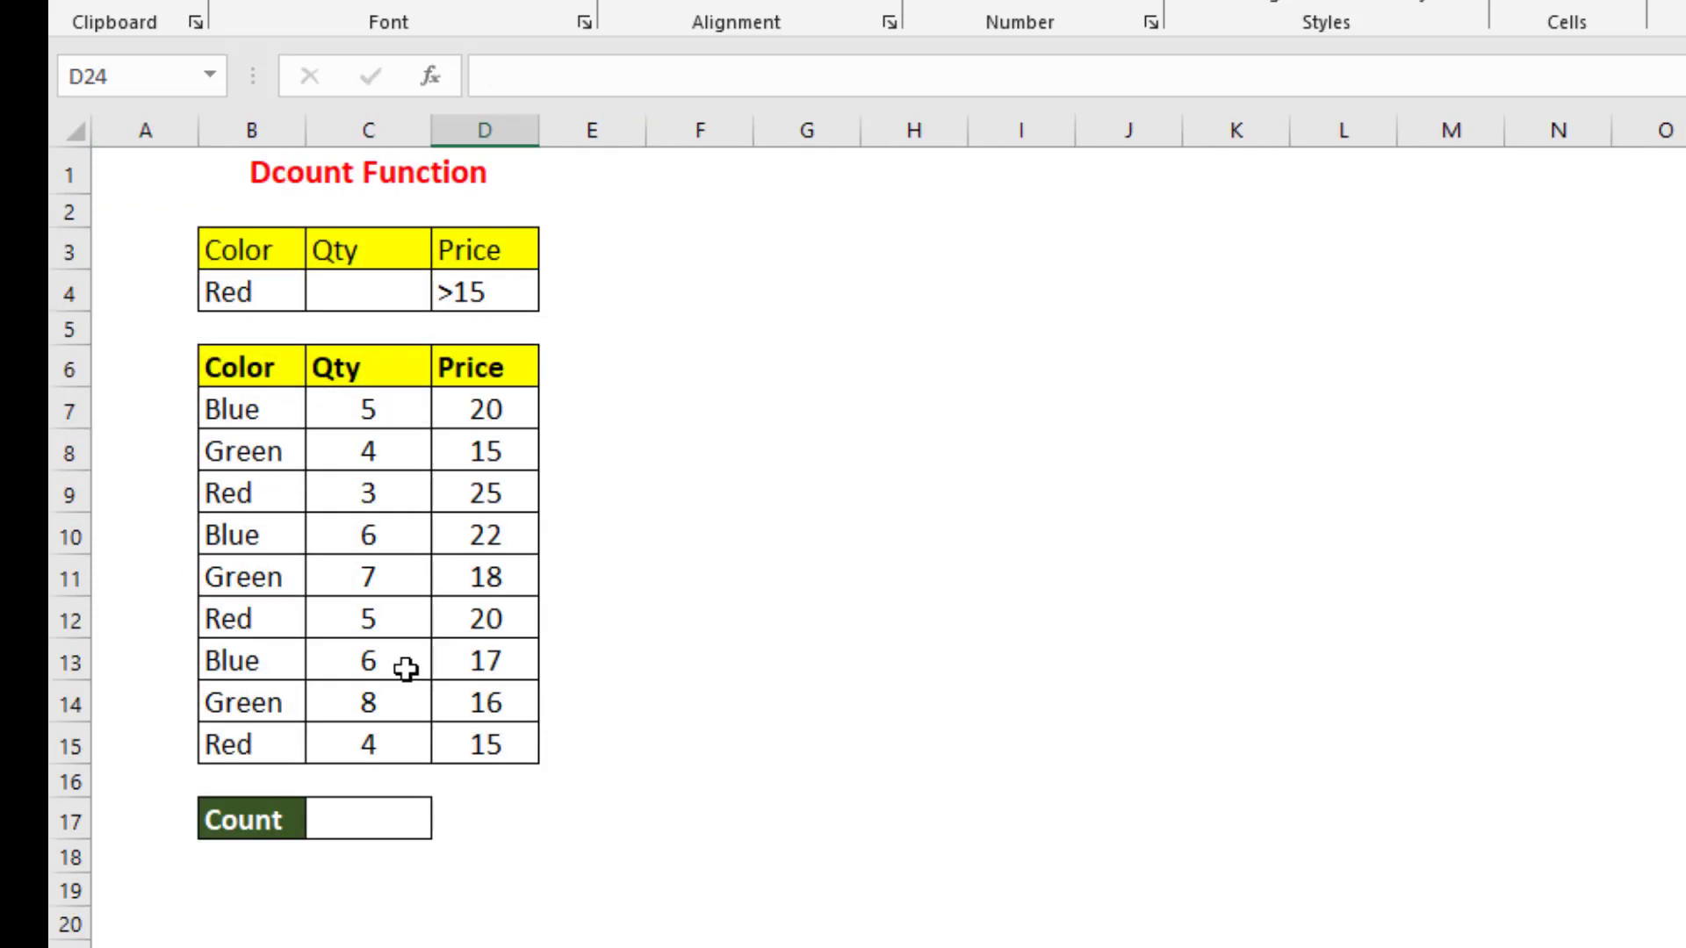
click(384, 452)
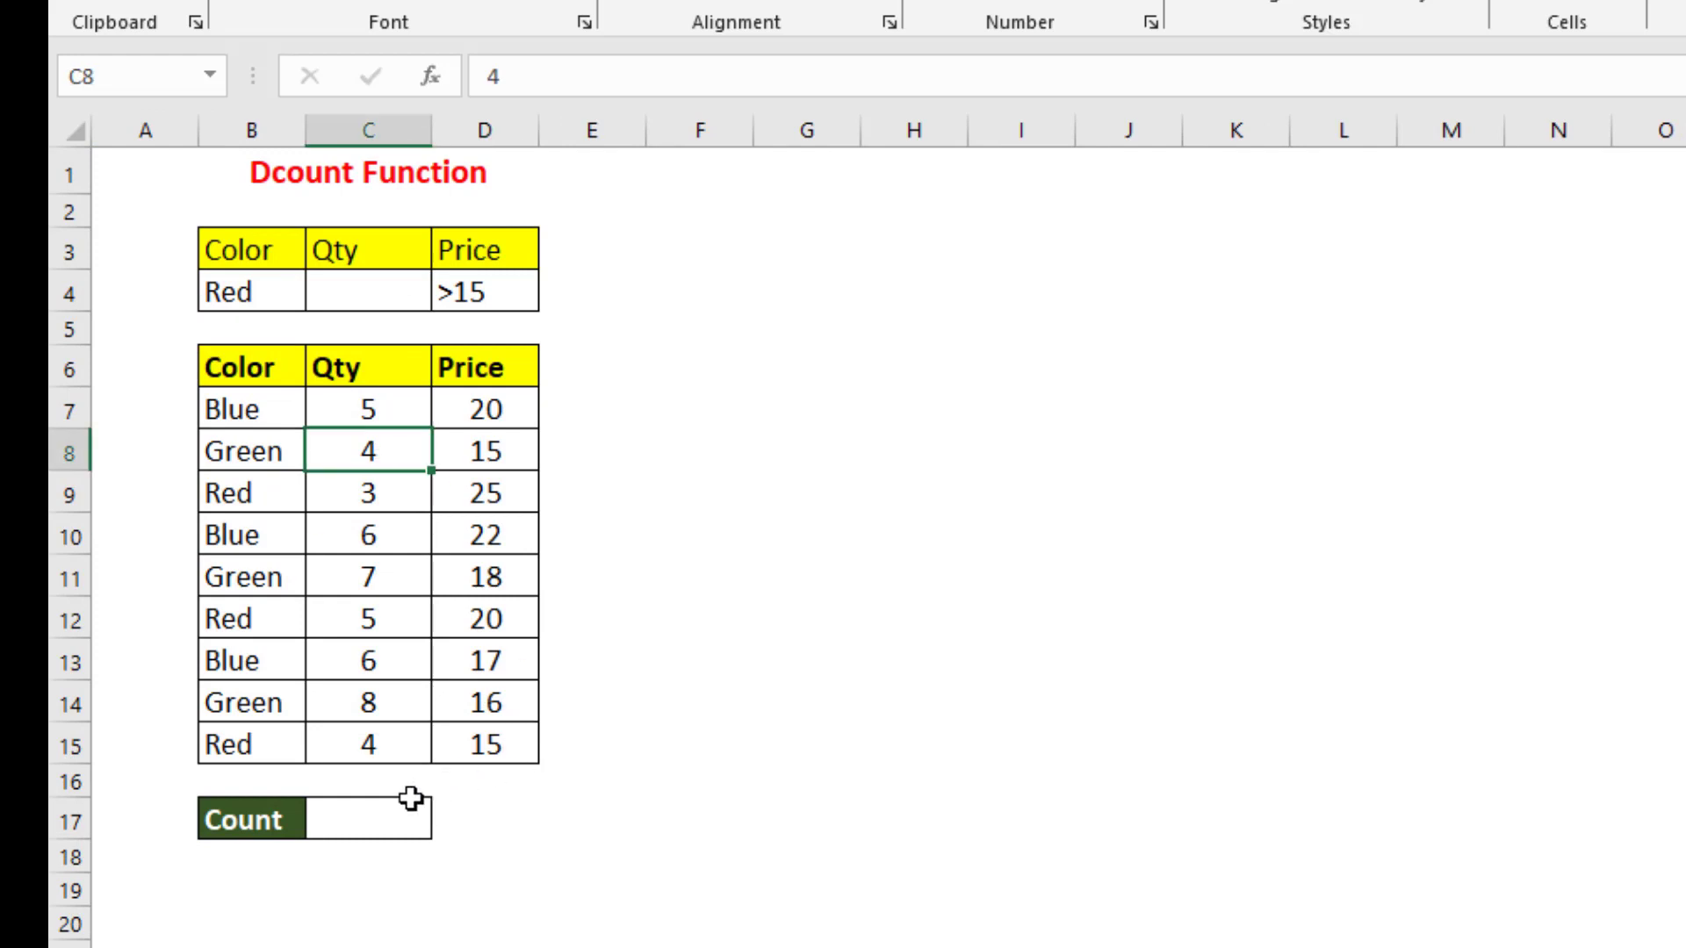
click(387, 820)
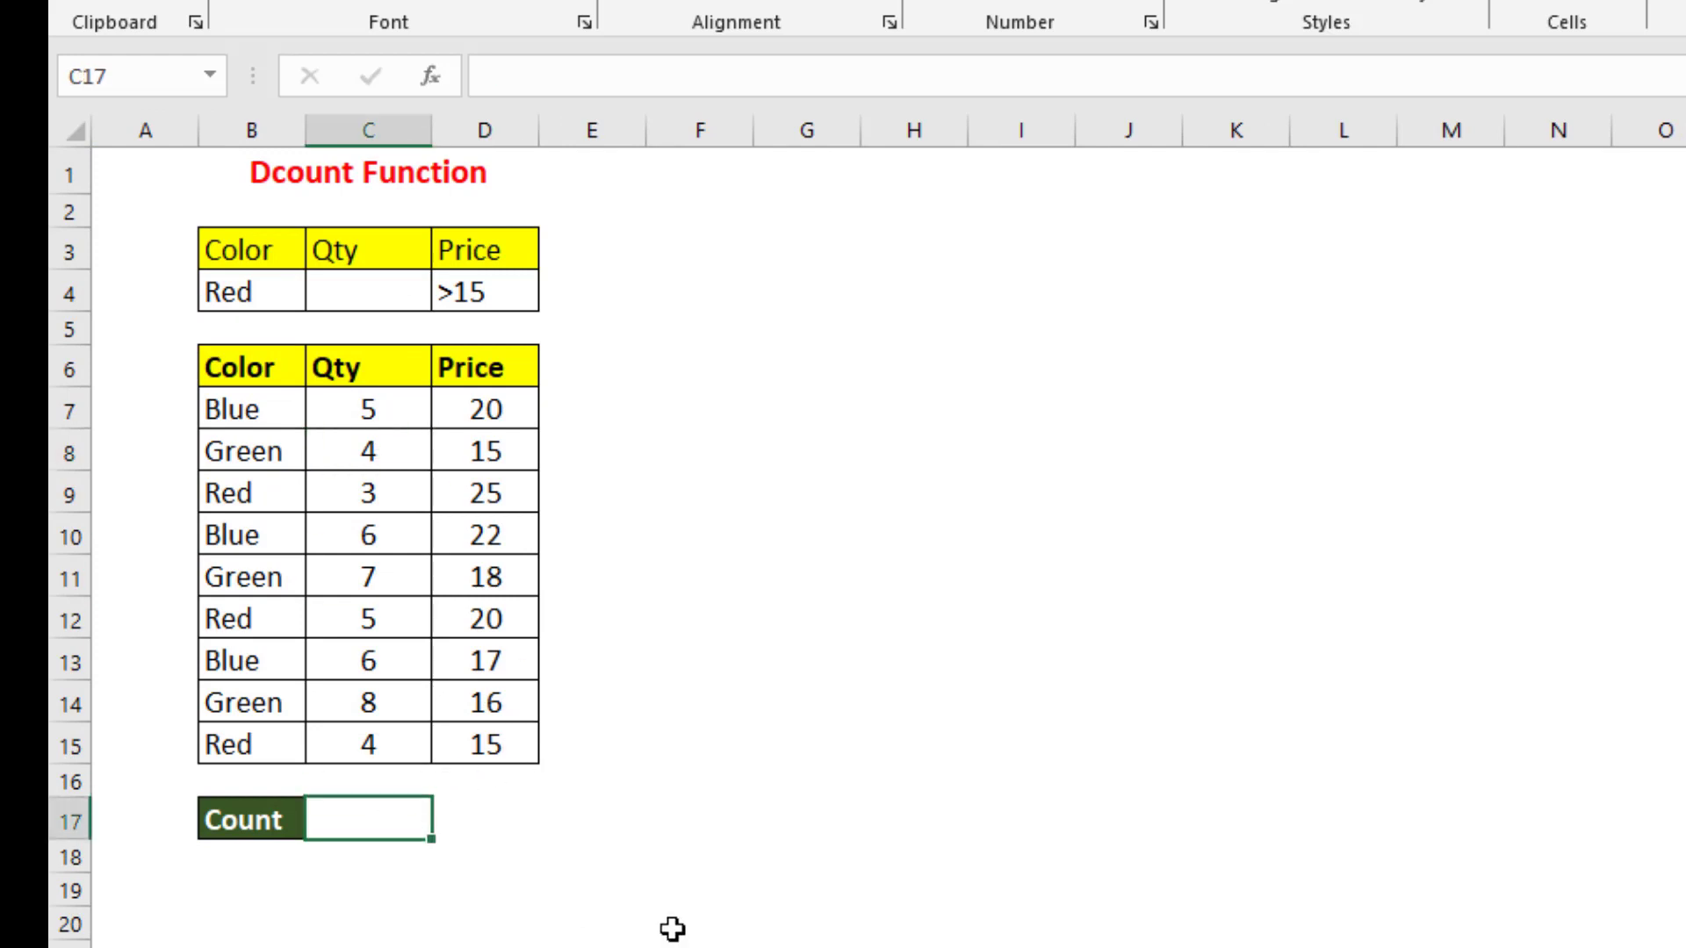
click(191, 290)
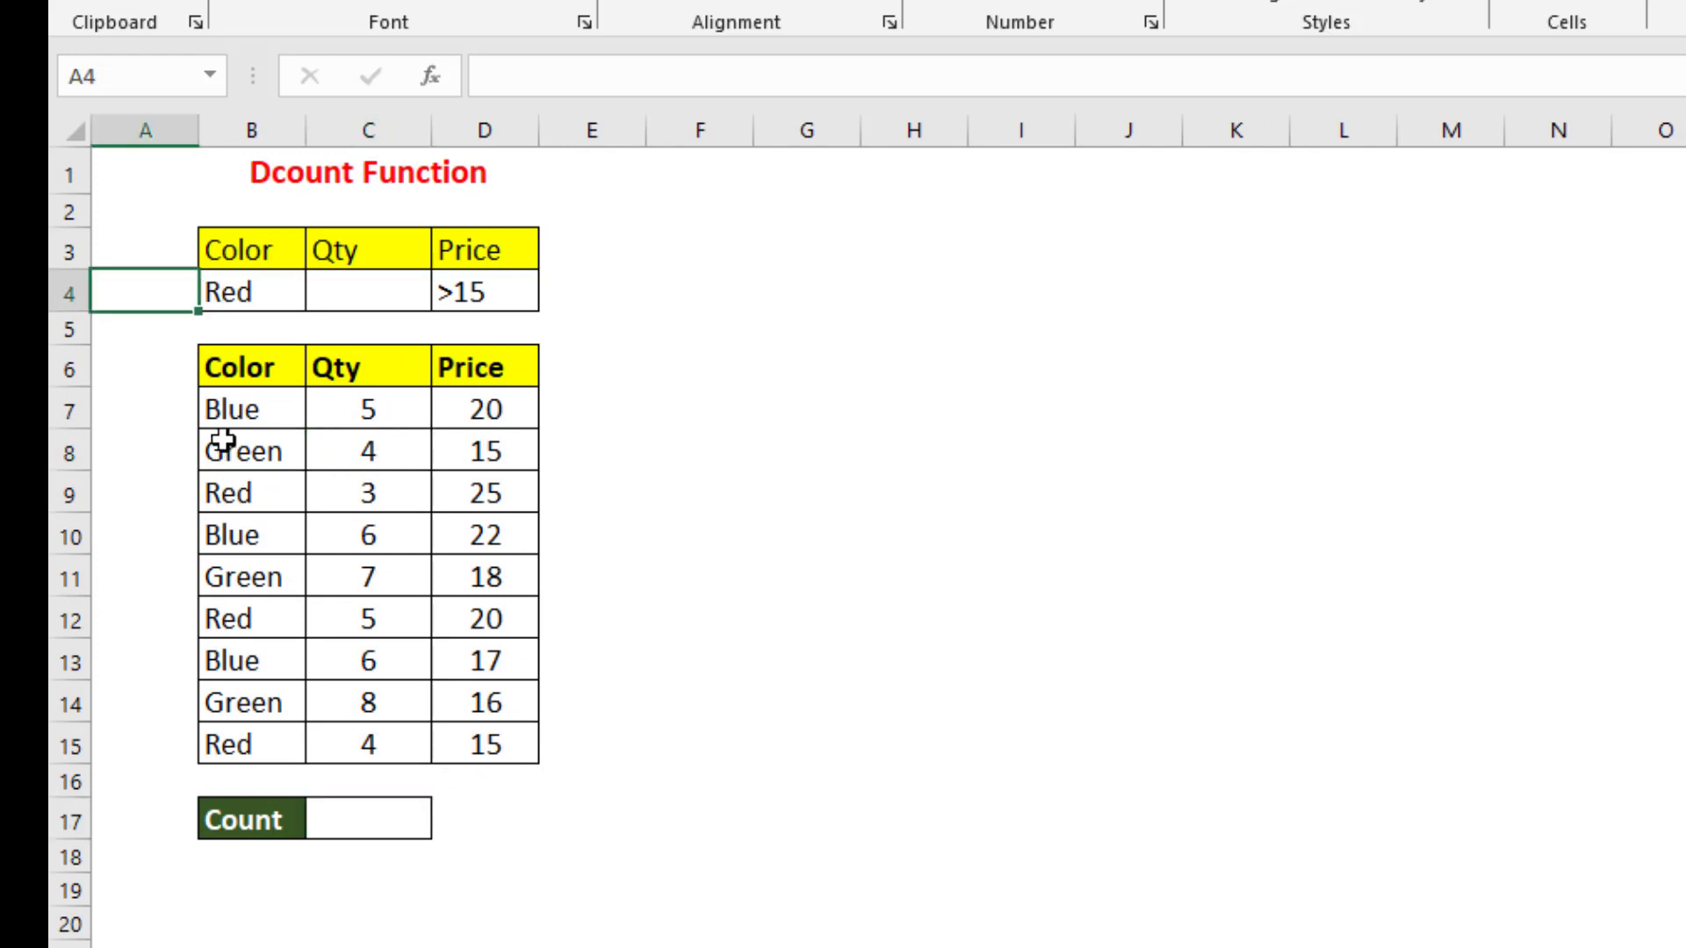
drag(227, 446, 298, 707)
click(332, 815)
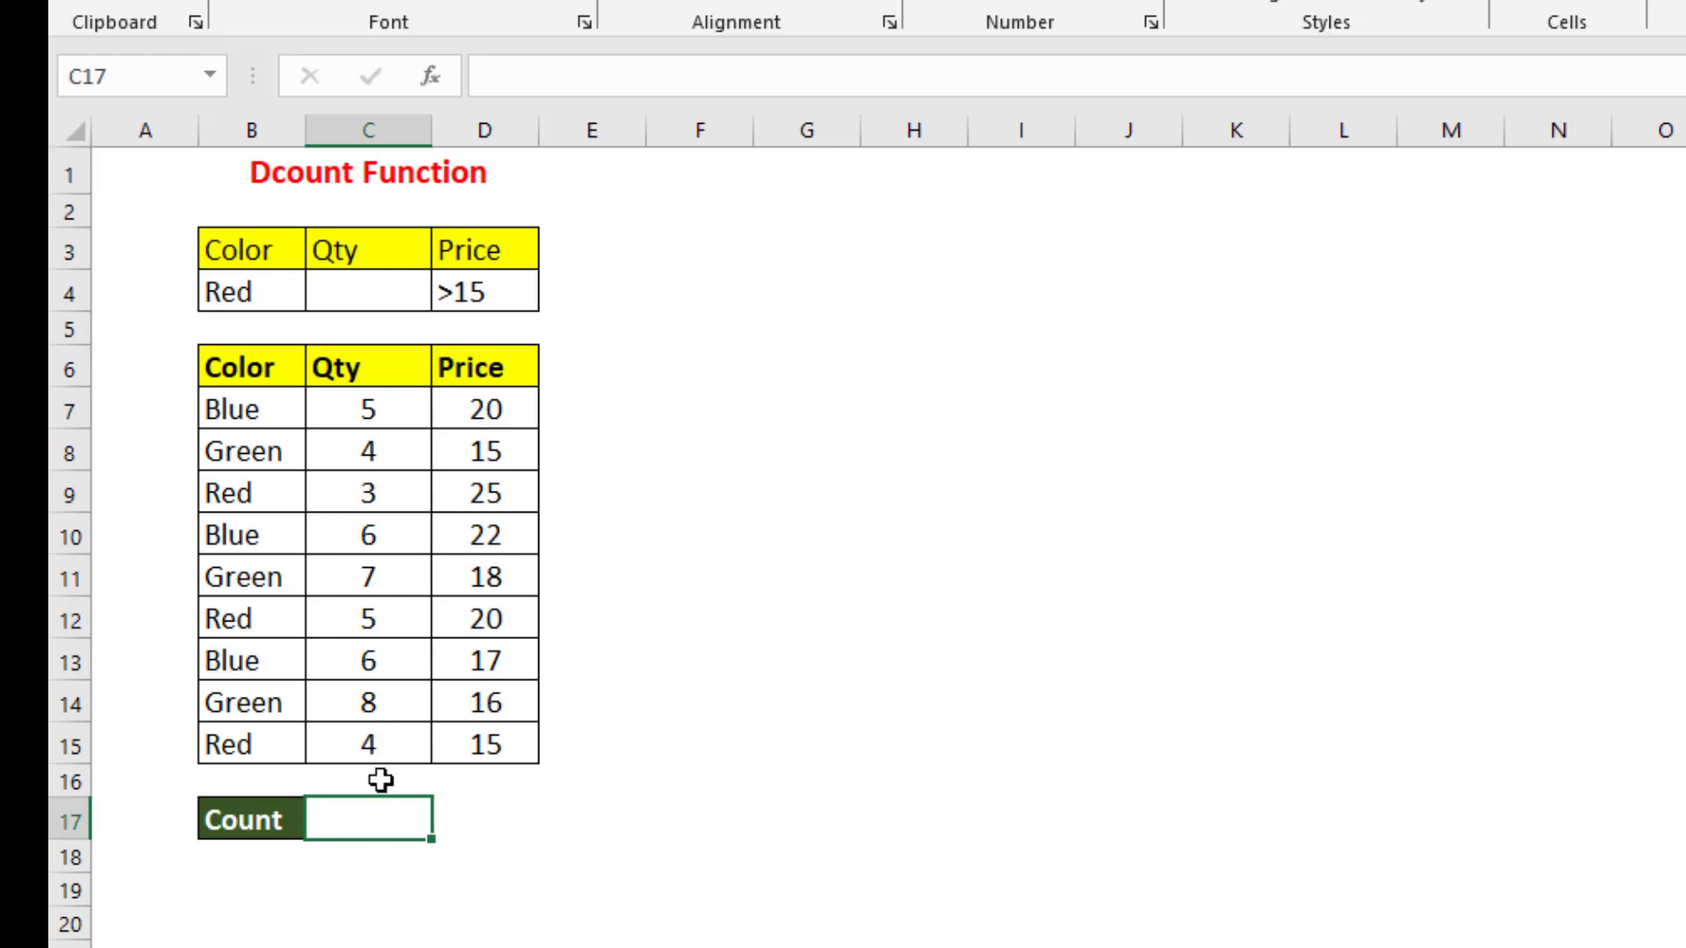
click(497, 298)
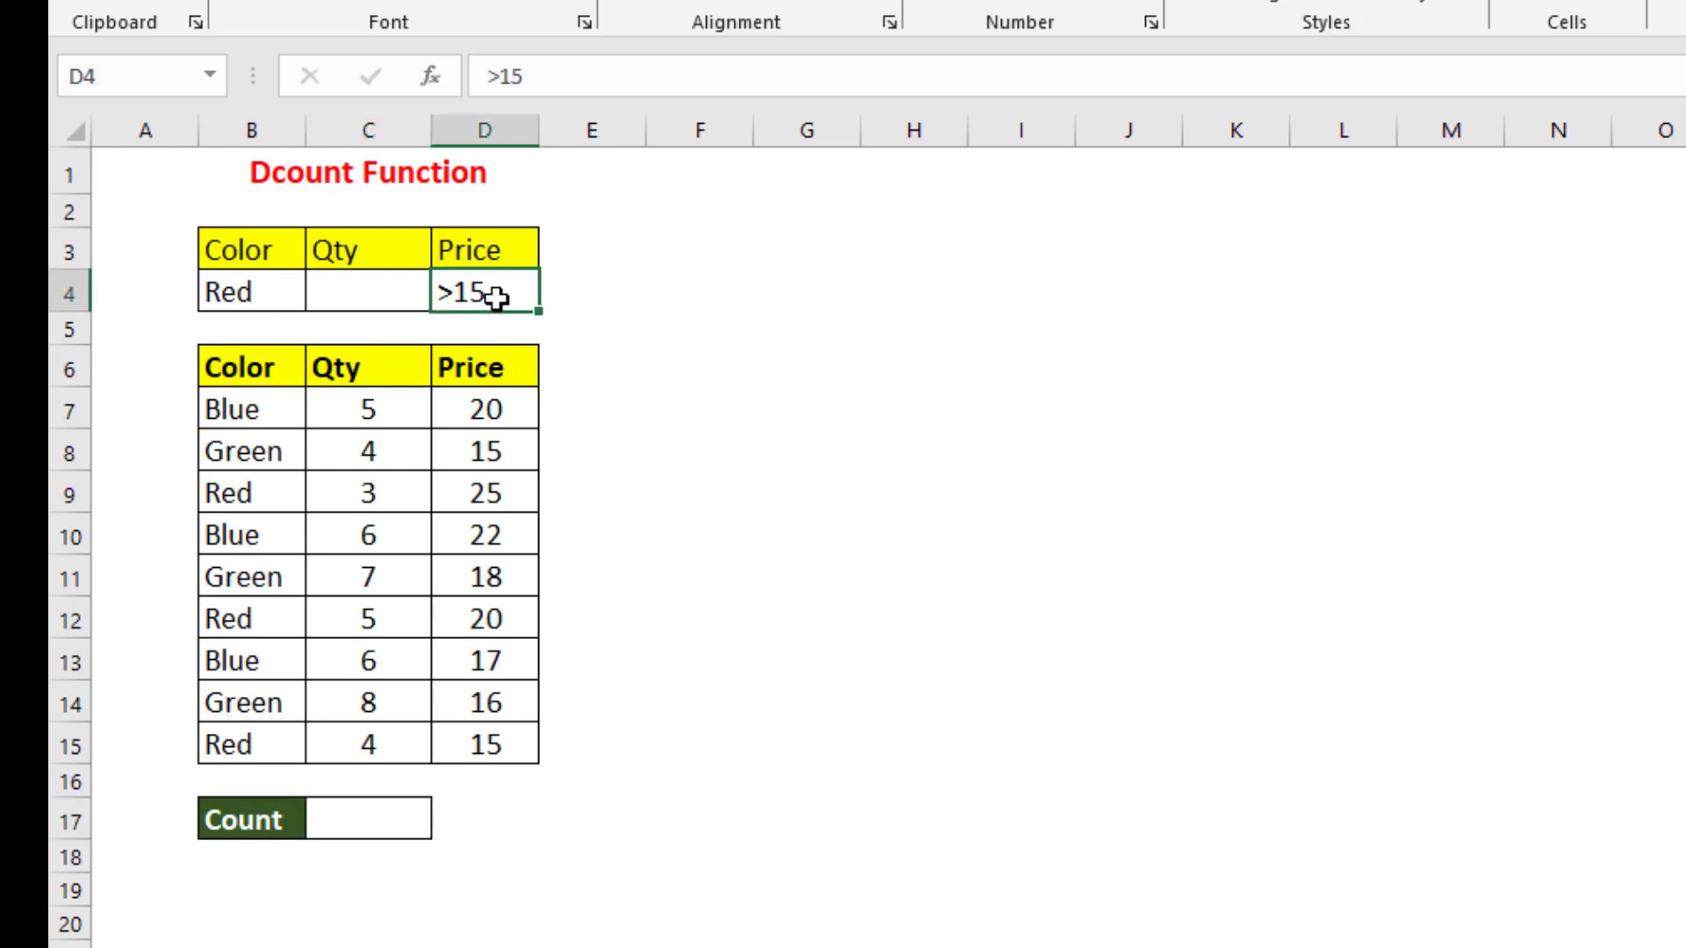
Enter =DCOUNT(B6:D15,"Price",B3:D4) in the Count cell C17 to count records meeting the criteria
click(377, 826)
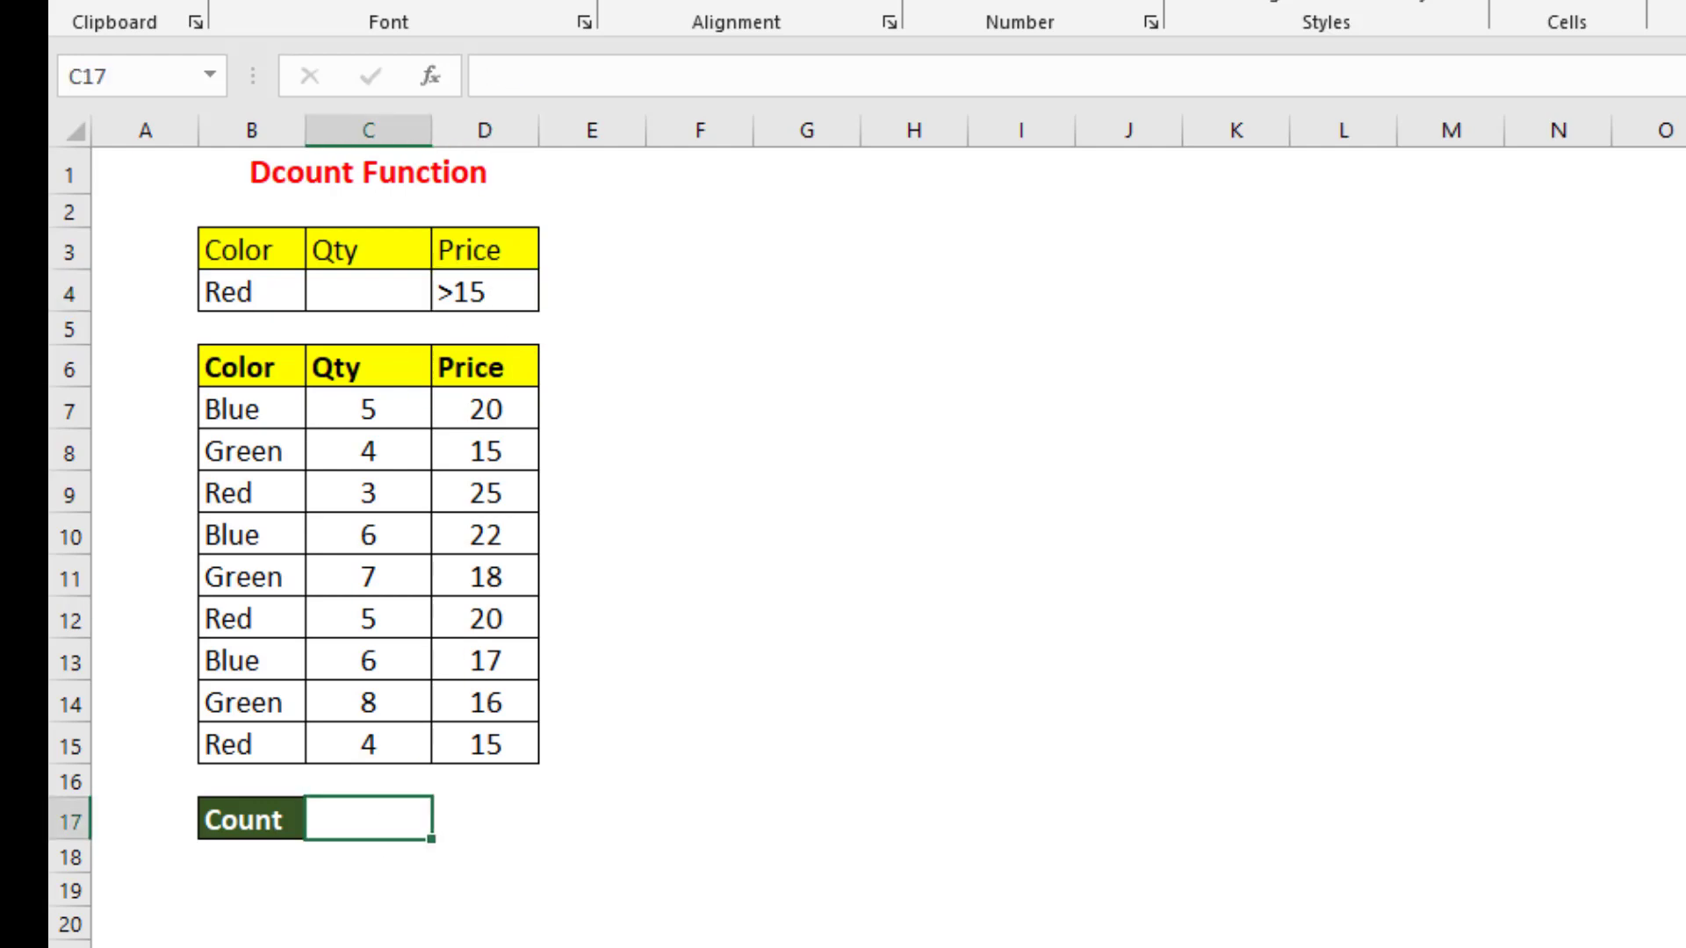
text(=dc)
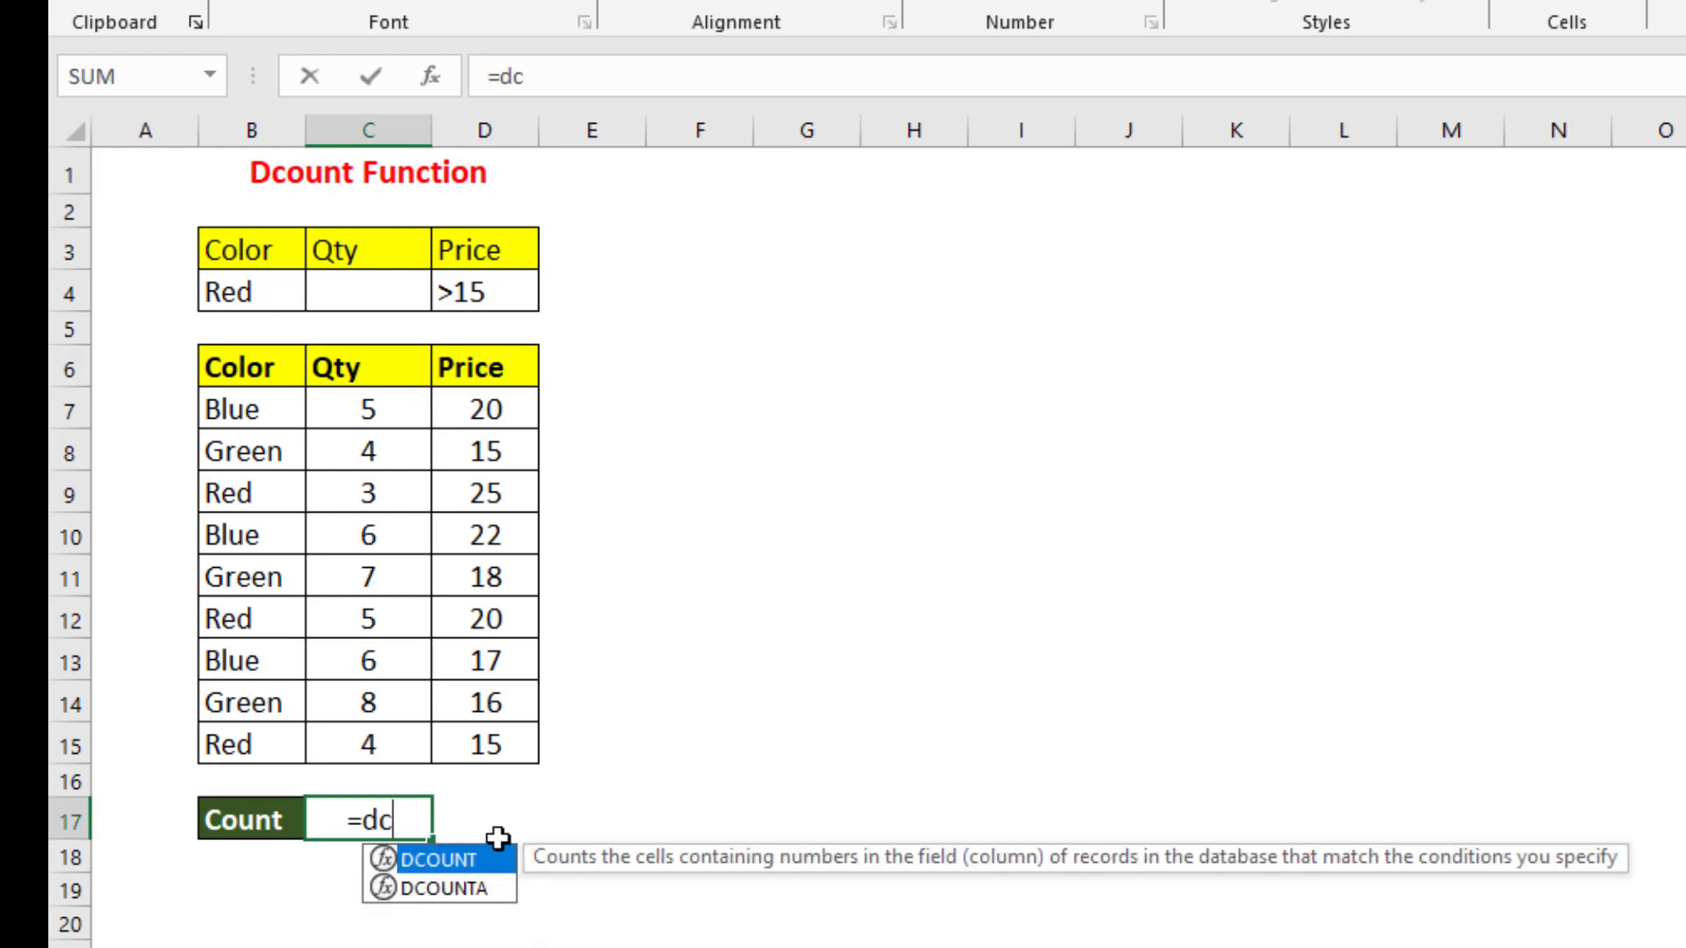
double_click(474, 857)
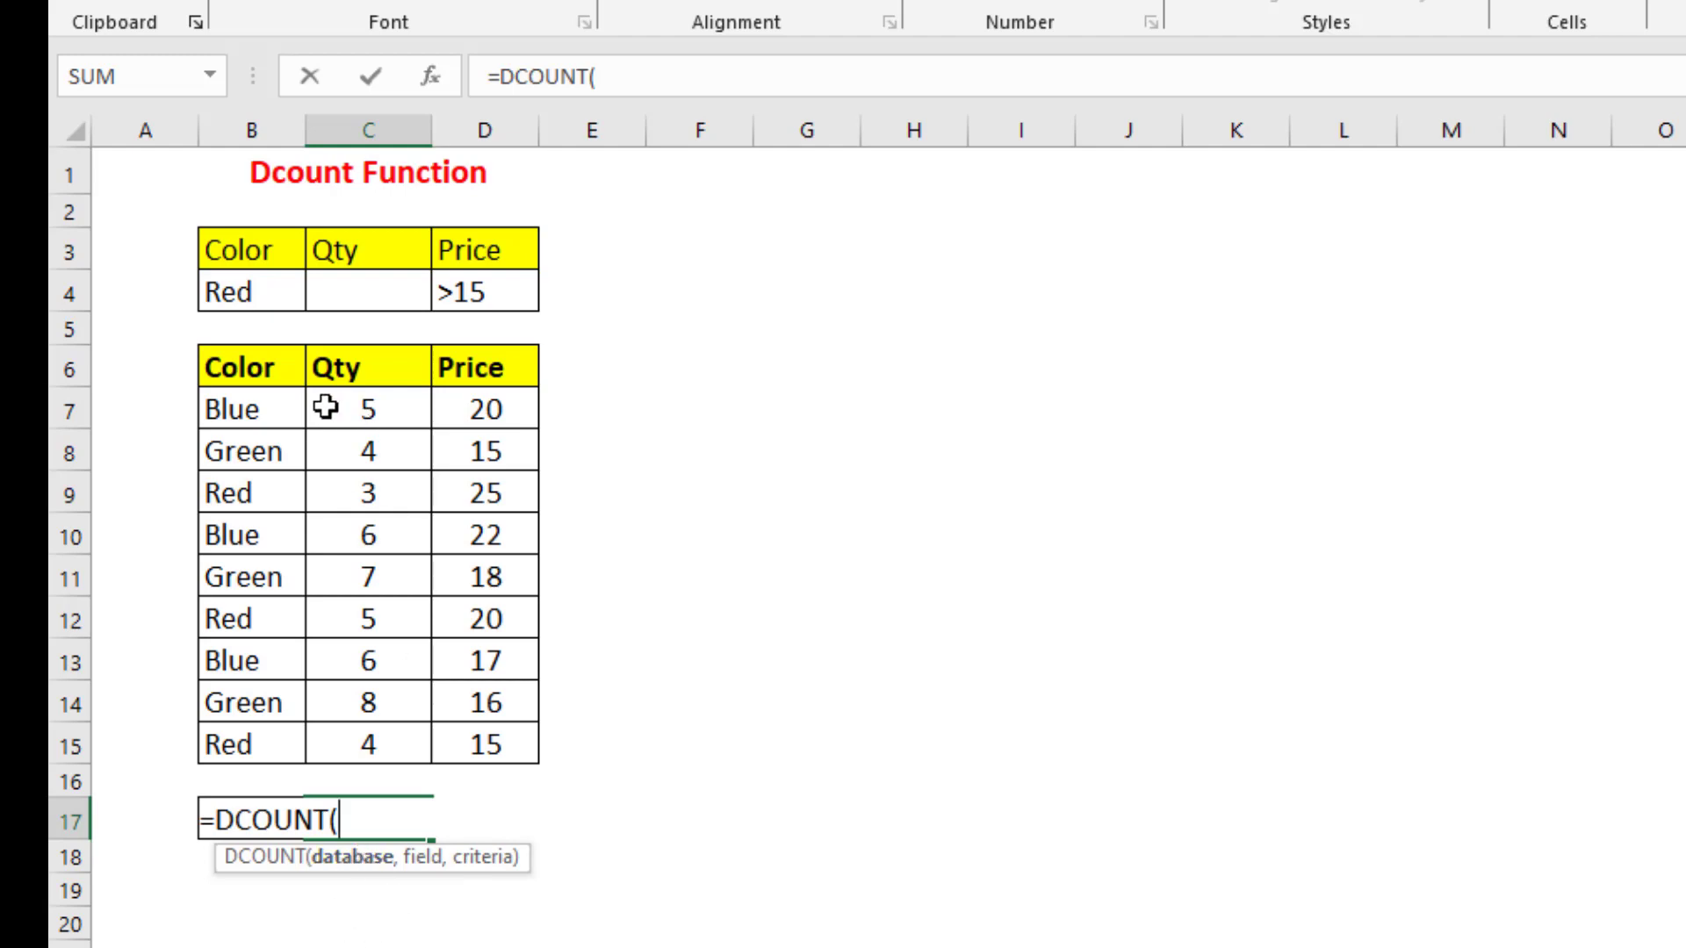
drag(233, 367, 508, 728)
text(,)
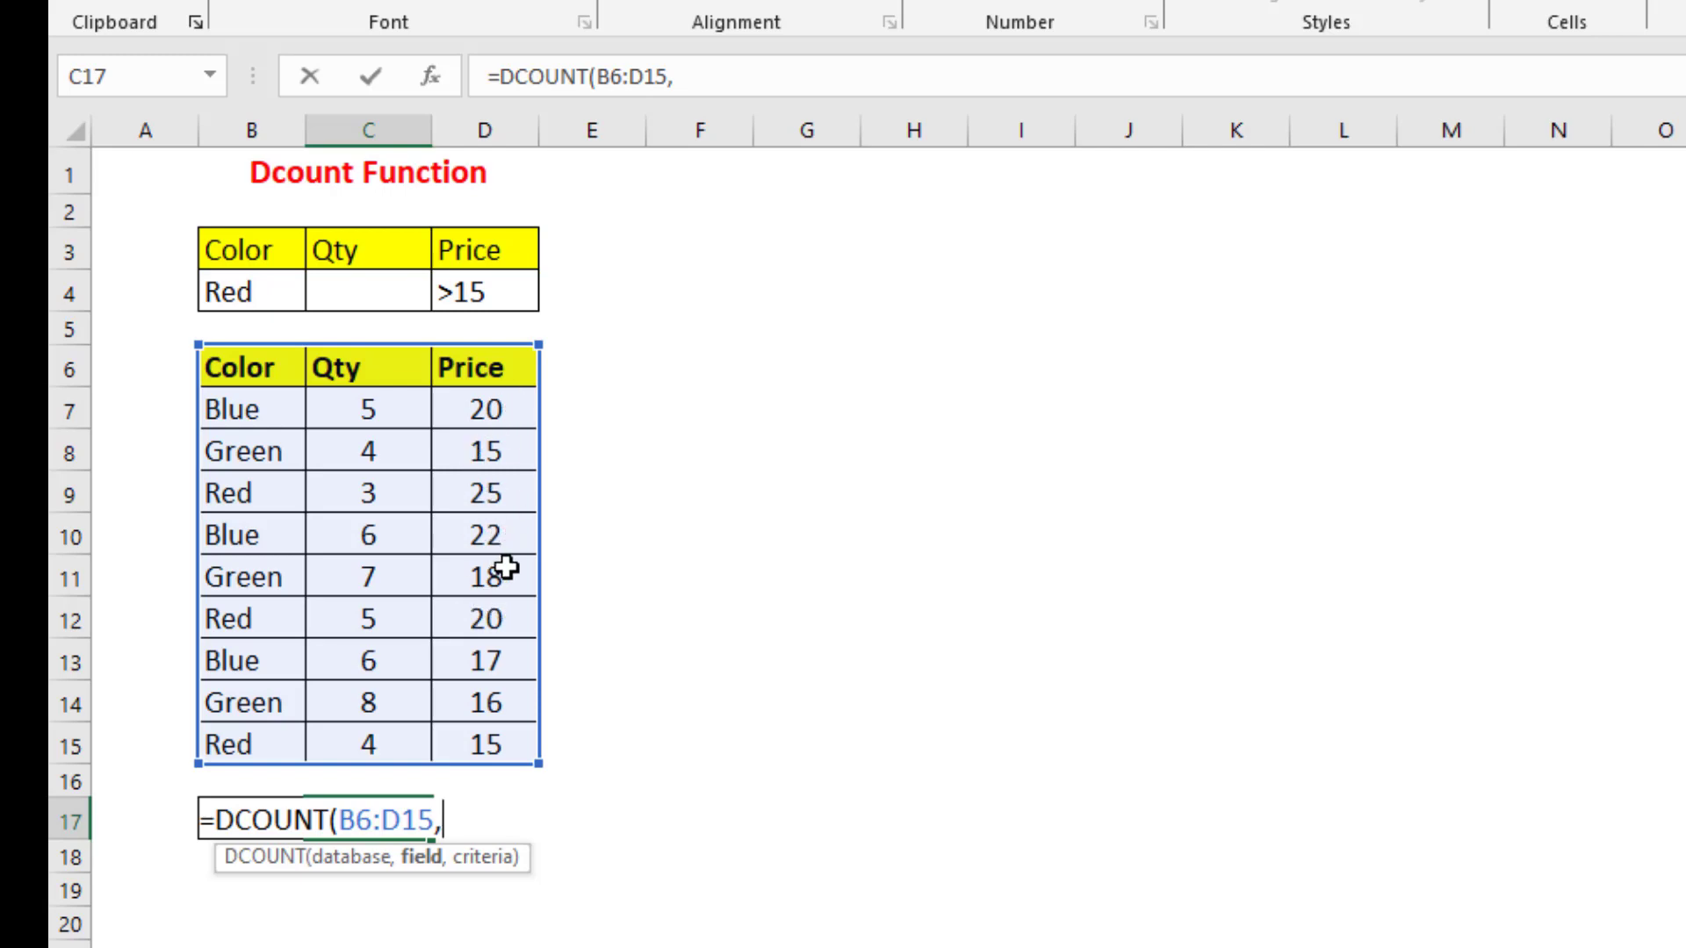
text("Price",)
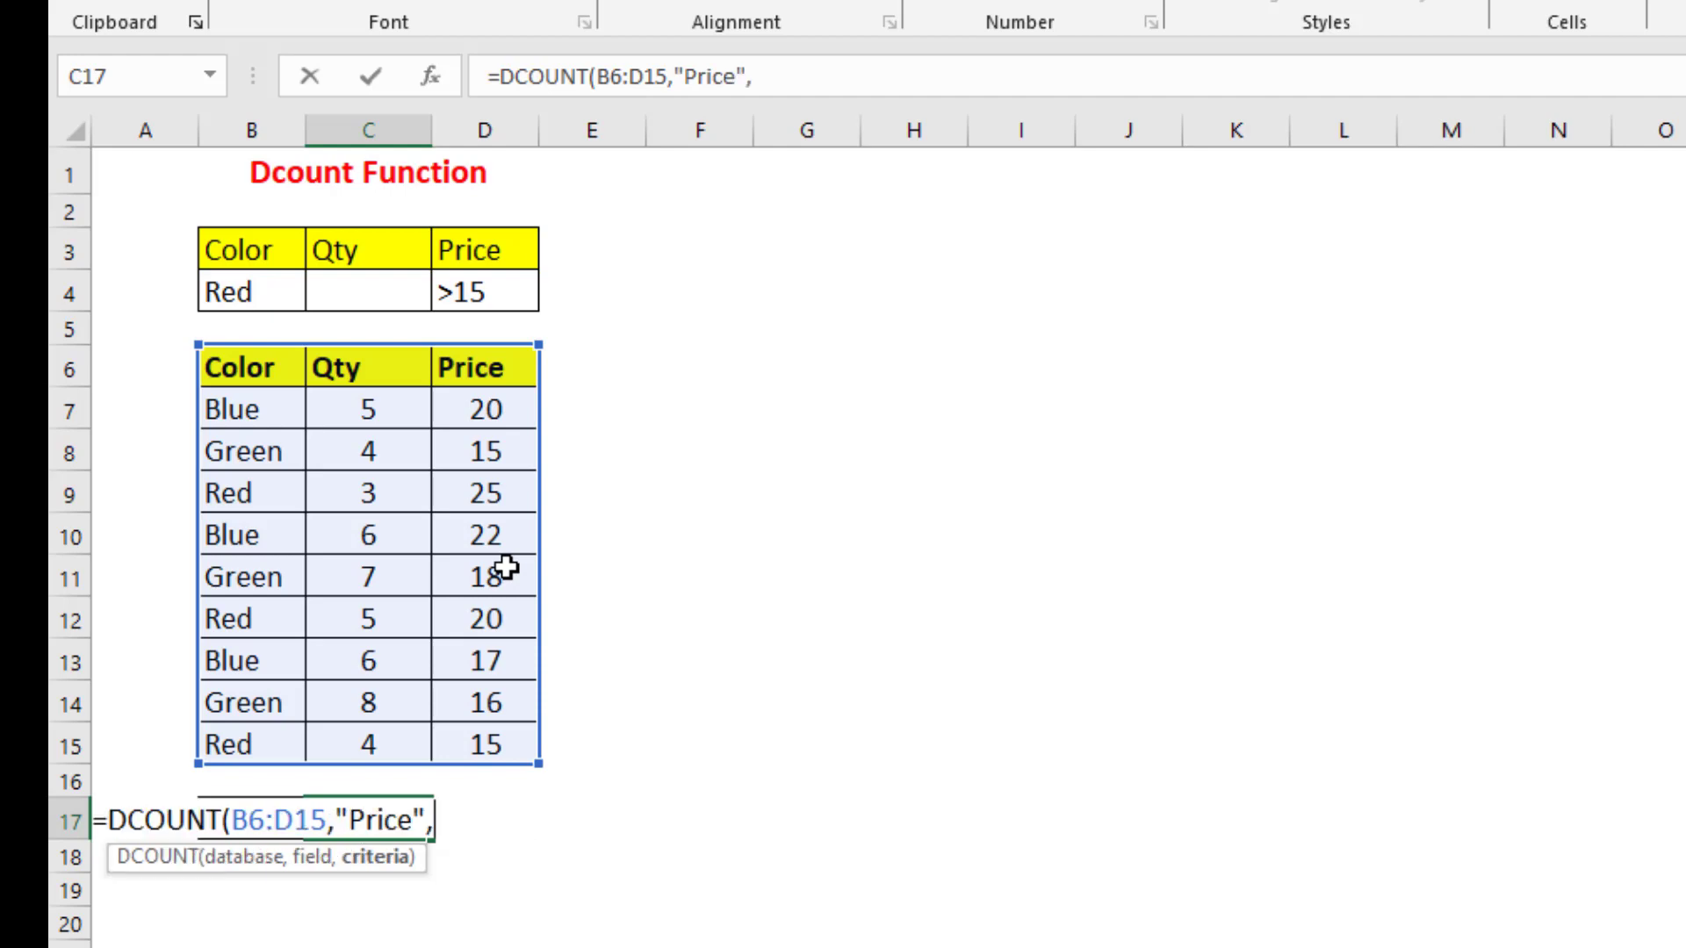
drag(252, 247, 479, 295)
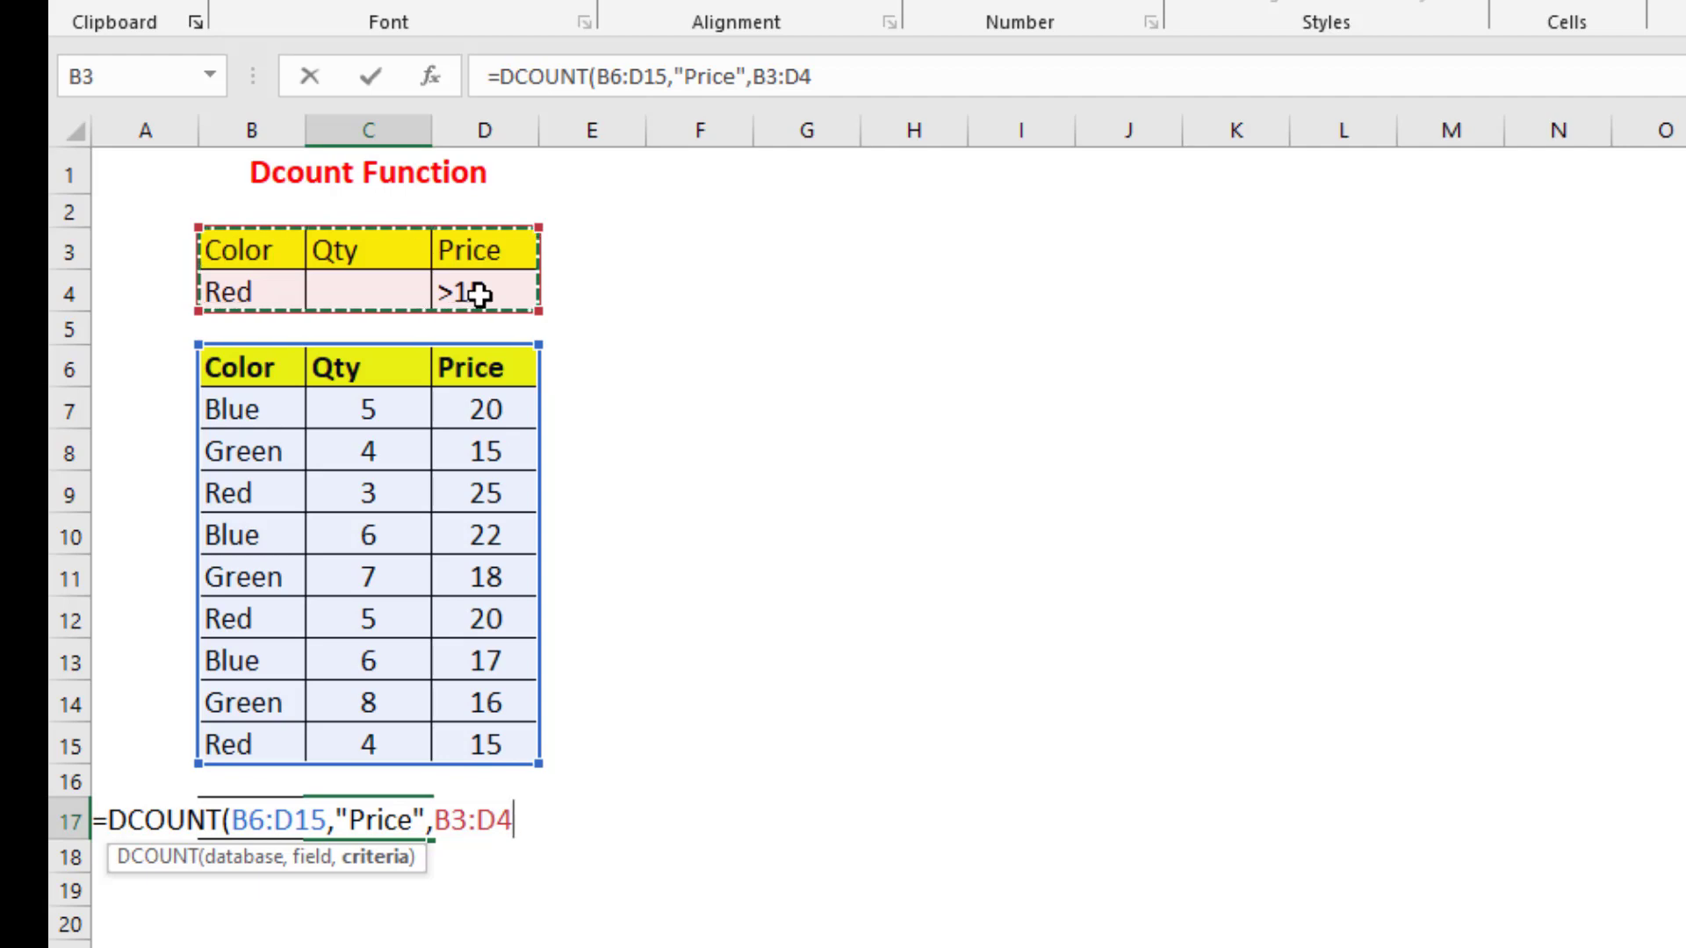
text())
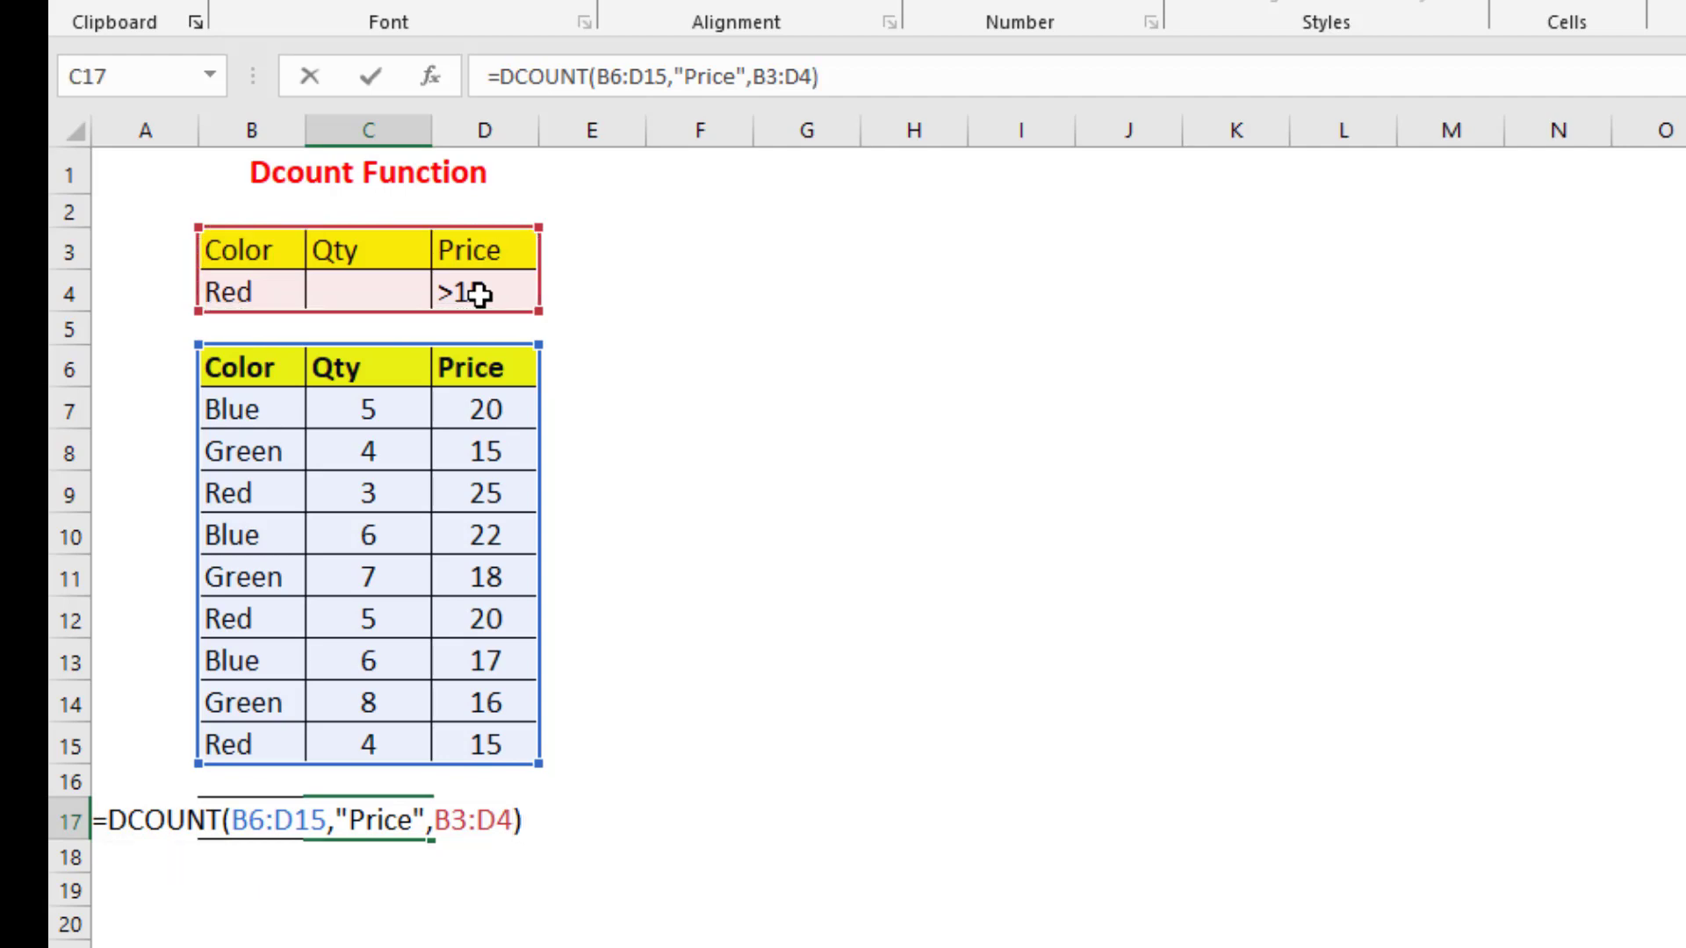
key(Return)
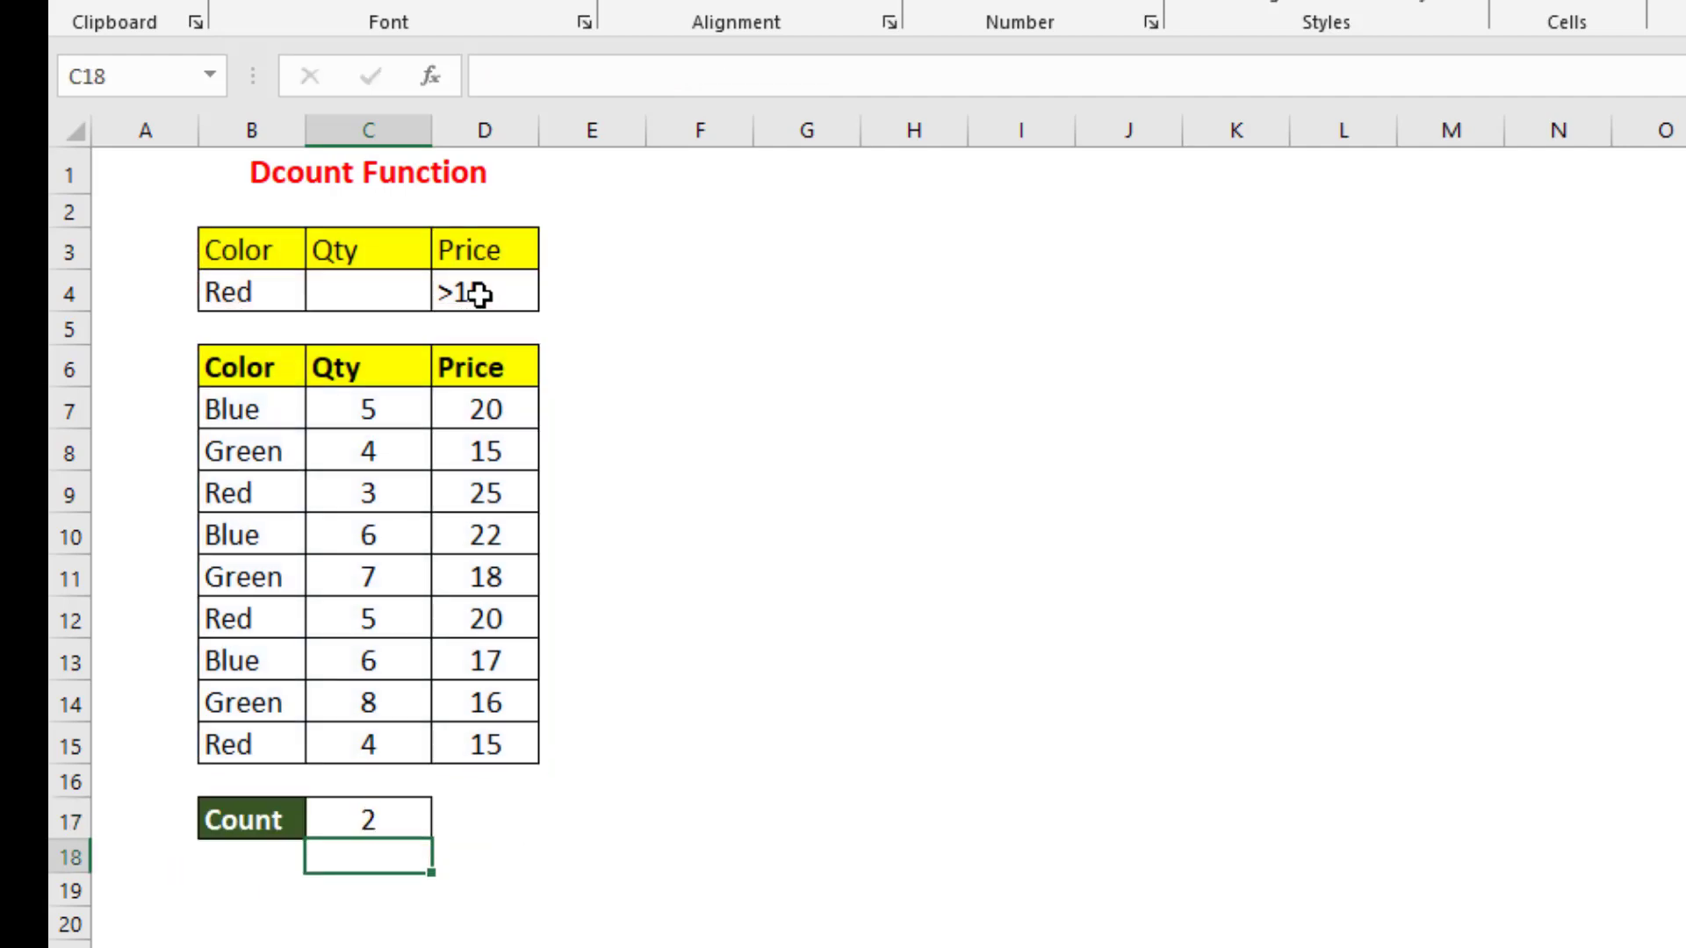
click(370, 816)
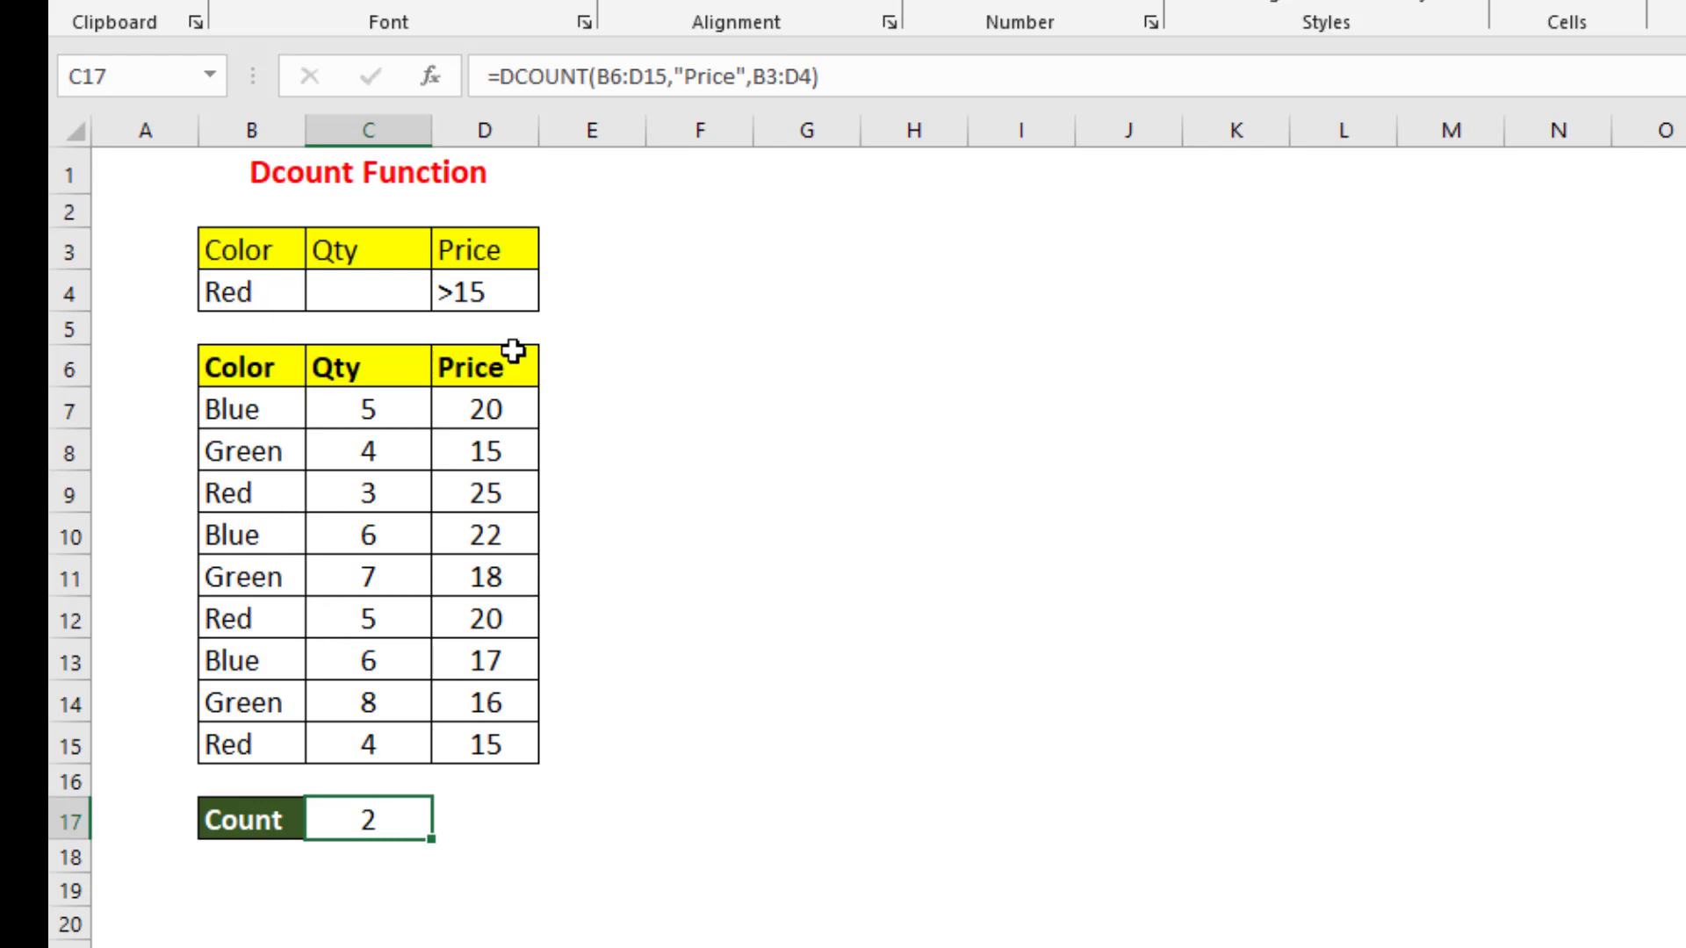
Fill the two Red records priced above 15, B9:D9 and B12:D12, with standard yellow
drag(282, 497, 457, 493)
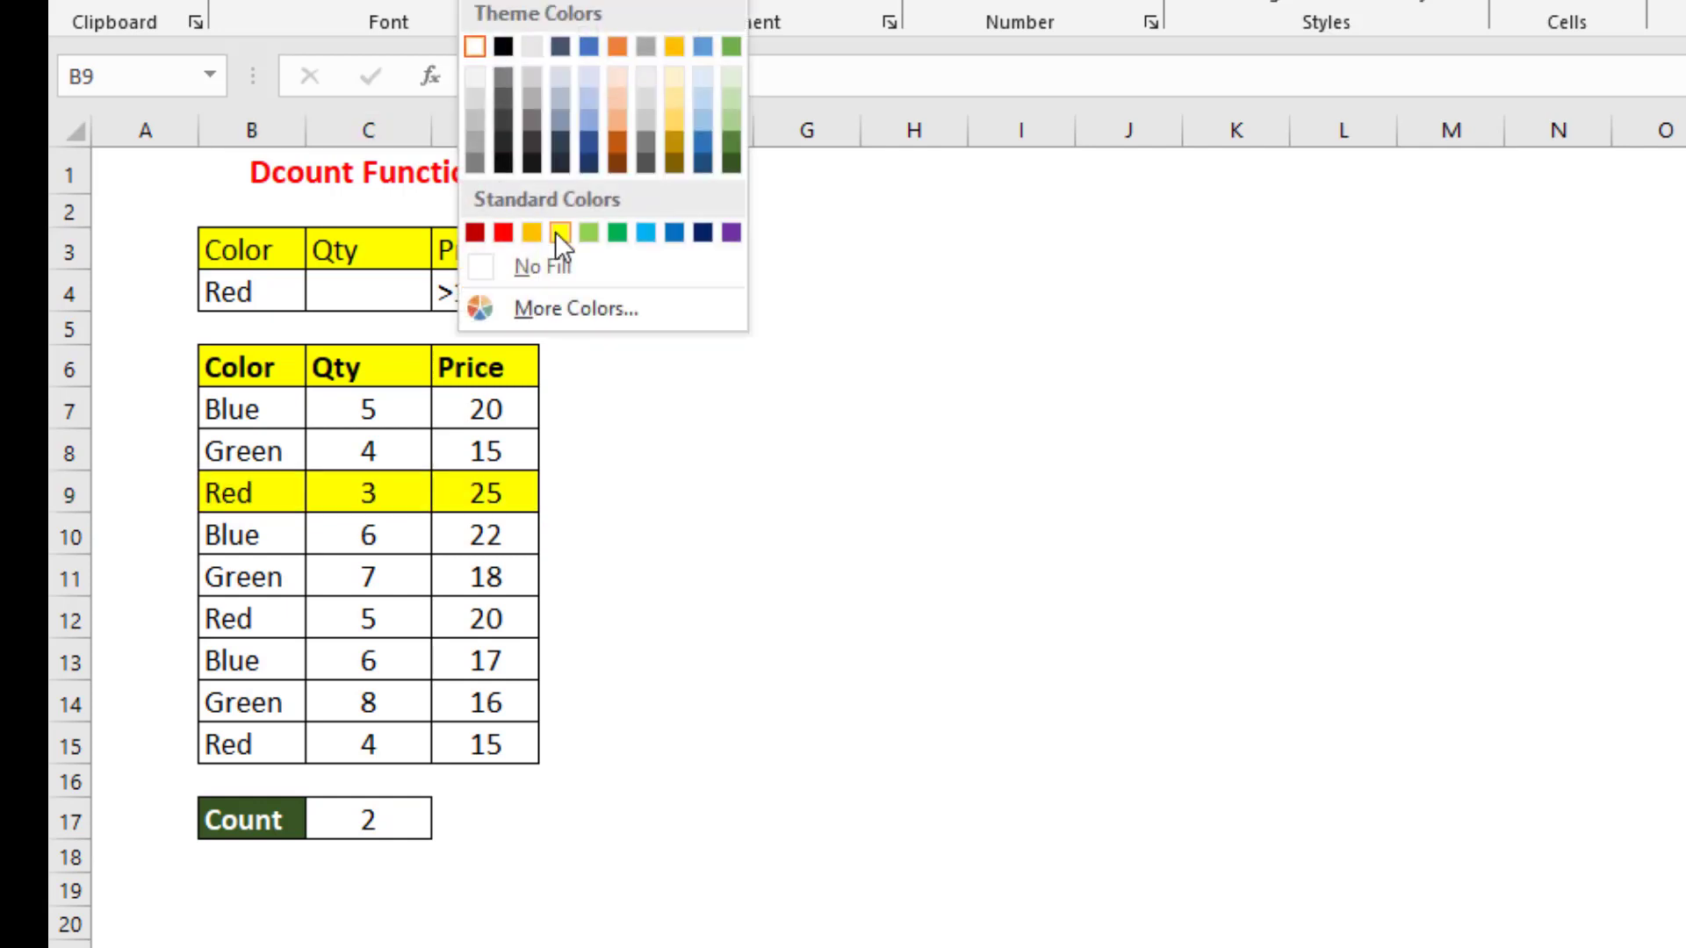
click(555, 232)
drag(246, 619, 504, 614)
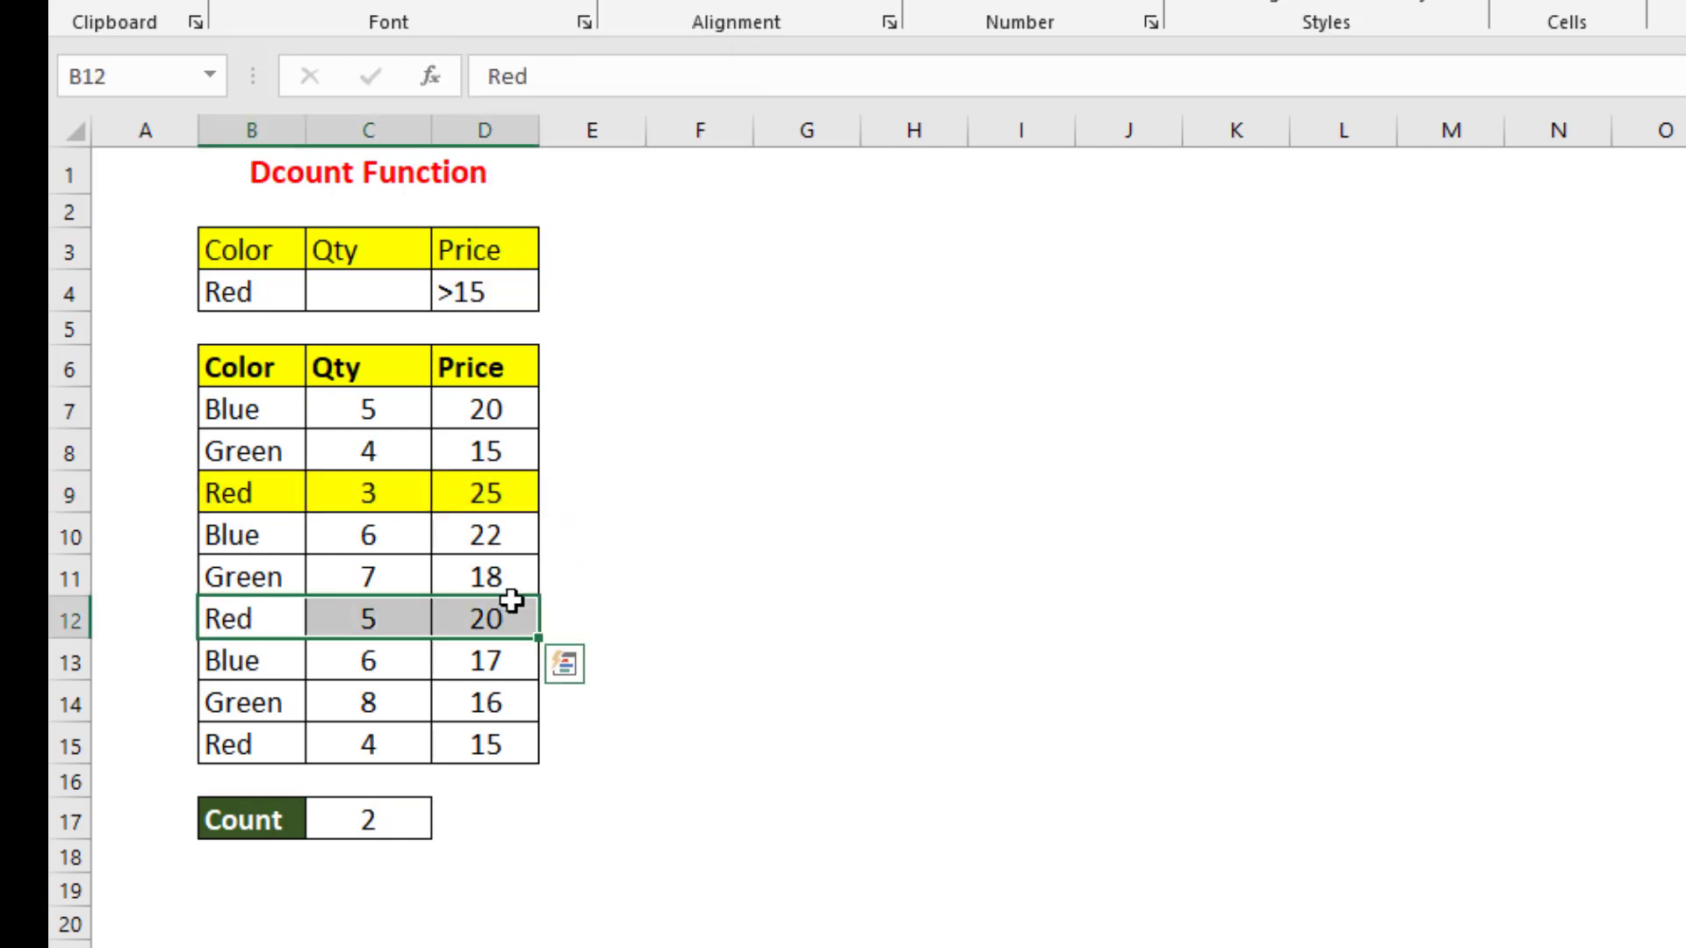
key(F4)
drag(246, 745, 492, 745)
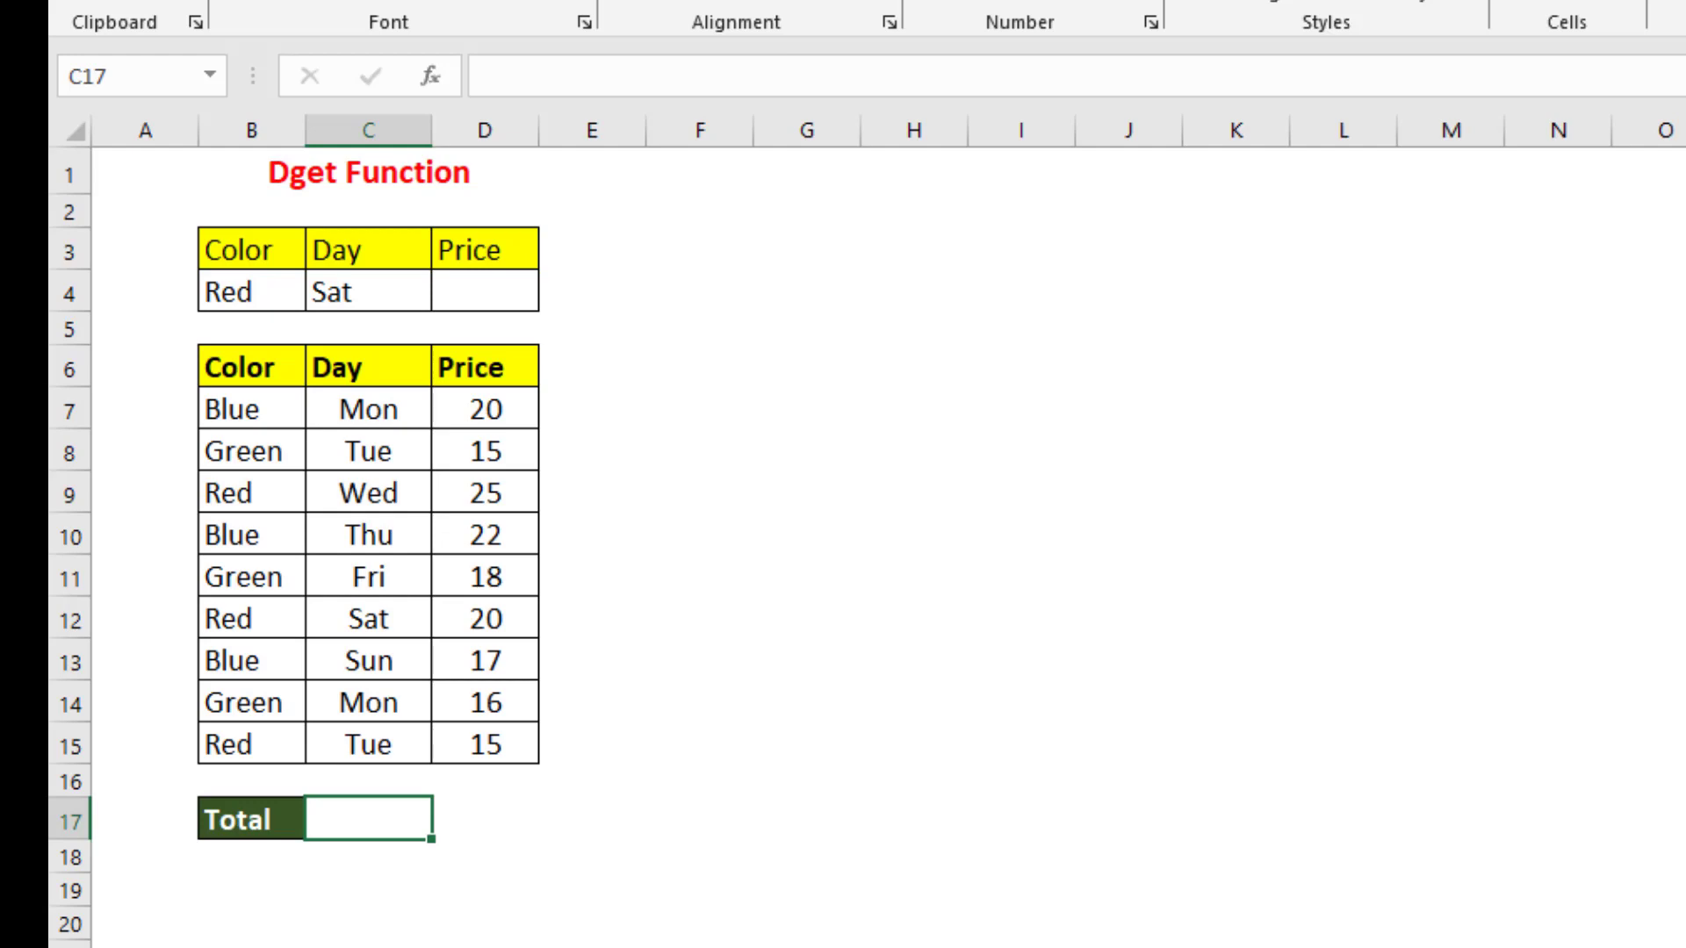
On the Dget Function sheet, fill the record matching the Red and Sat criteria, B12:D12, with yellow
click(263, 291)
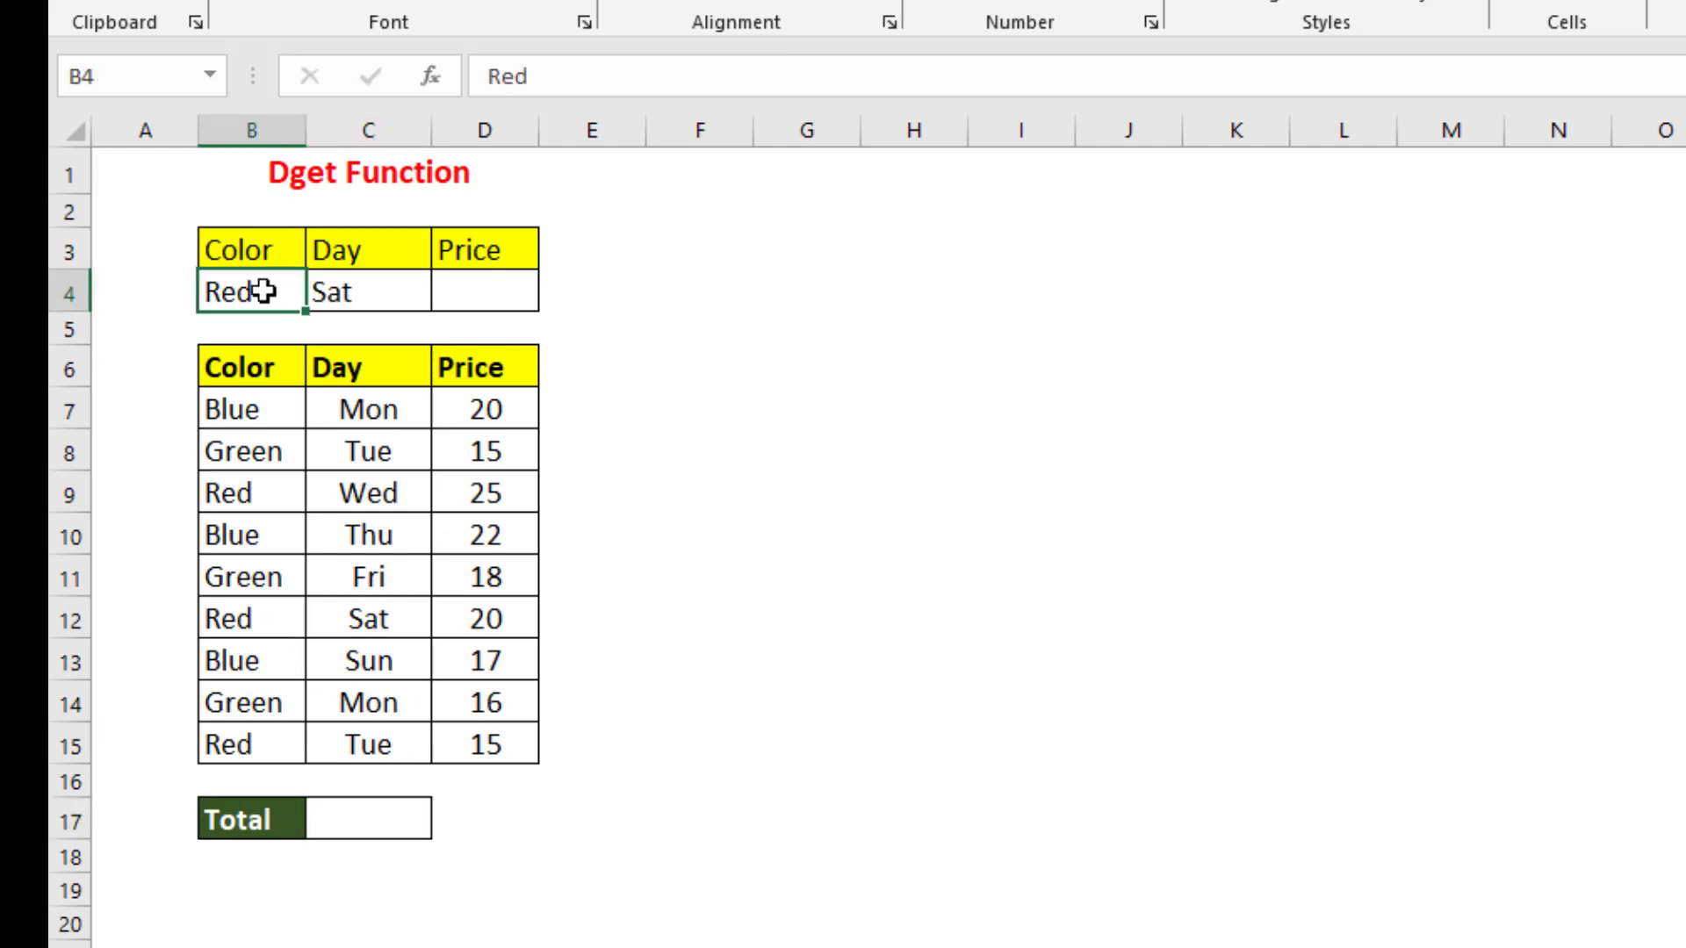
click(386, 825)
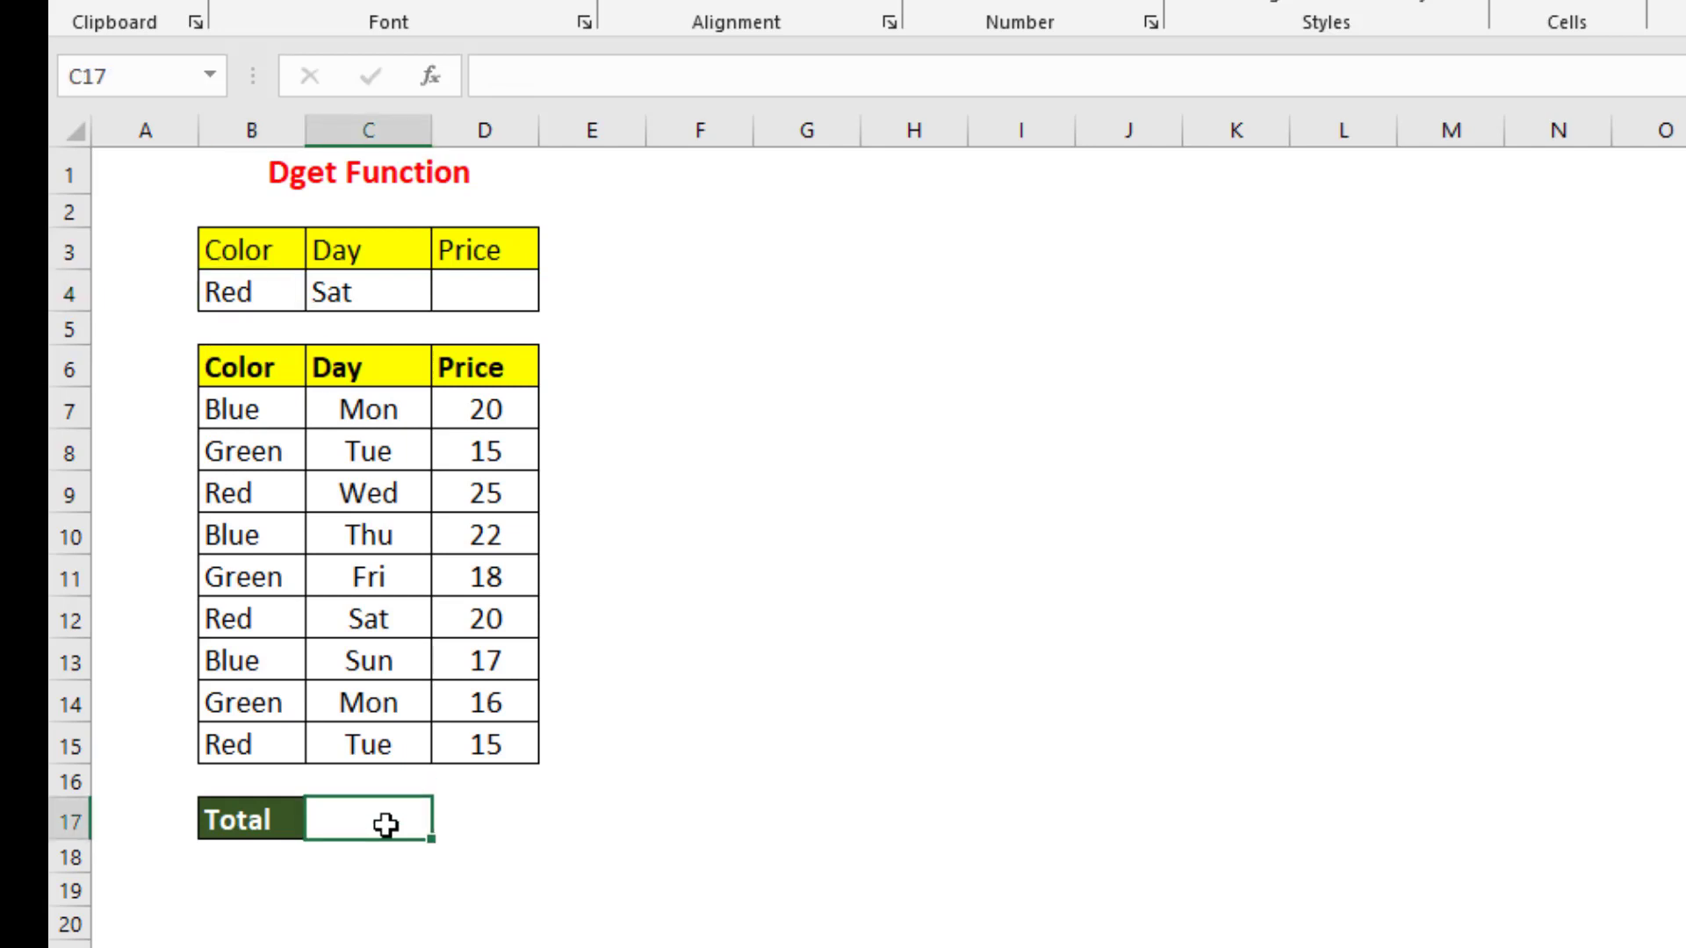
click(351, 293)
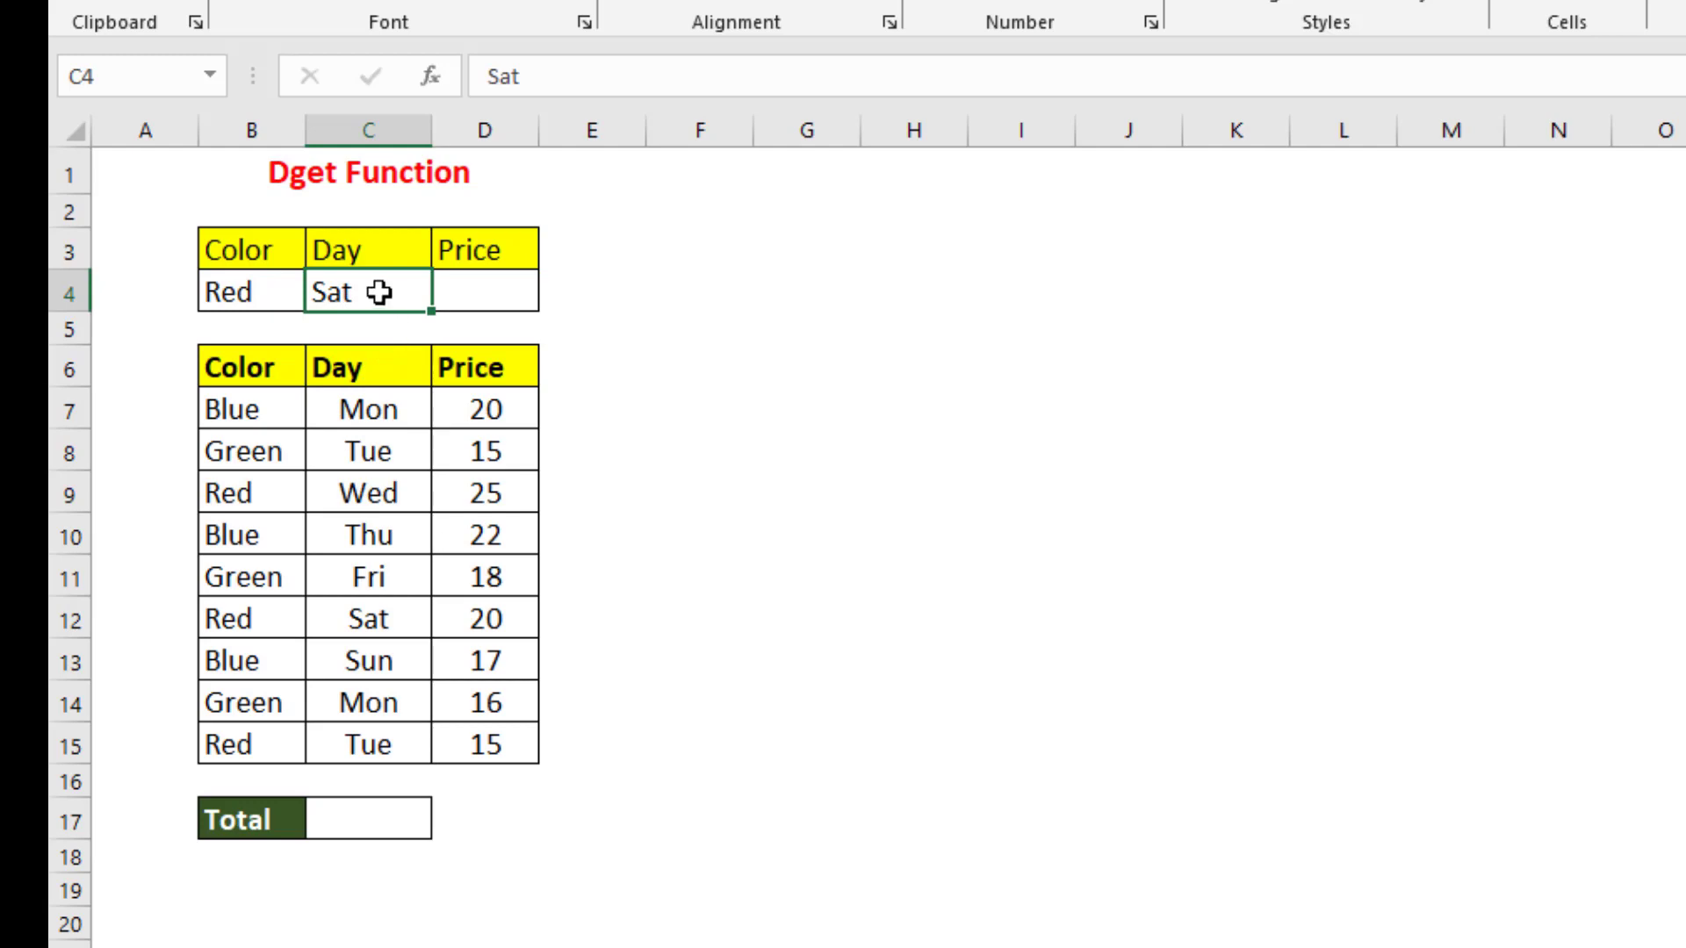
click(261, 295)
click(350, 818)
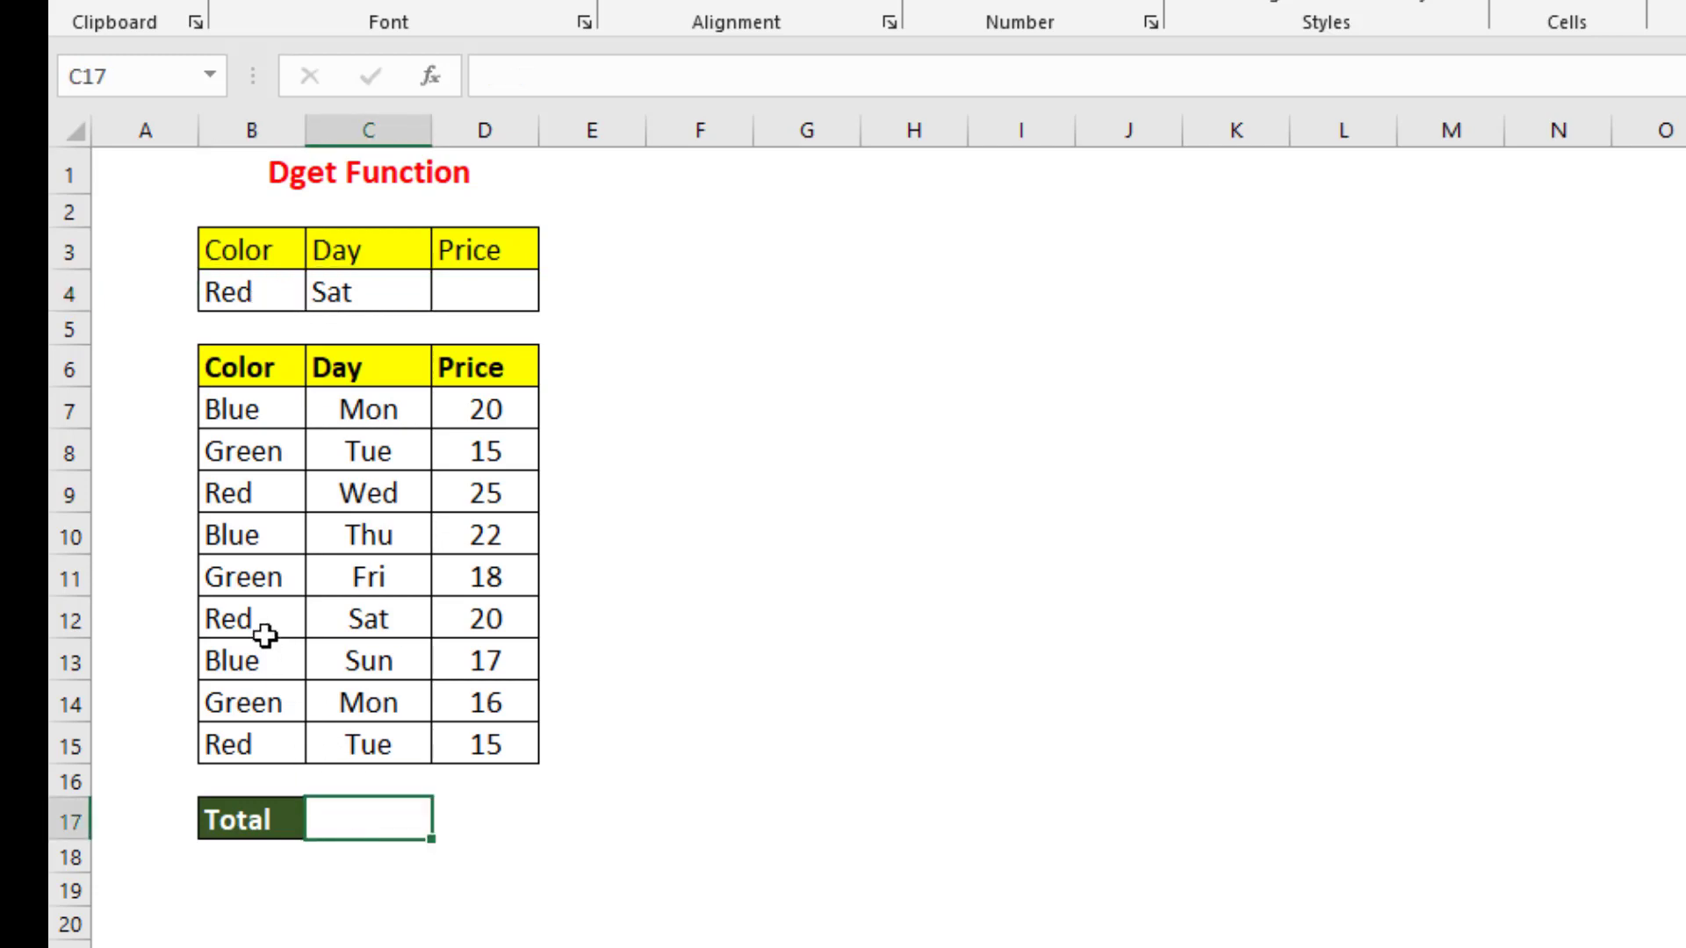
drag(281, 621, 457, 621)
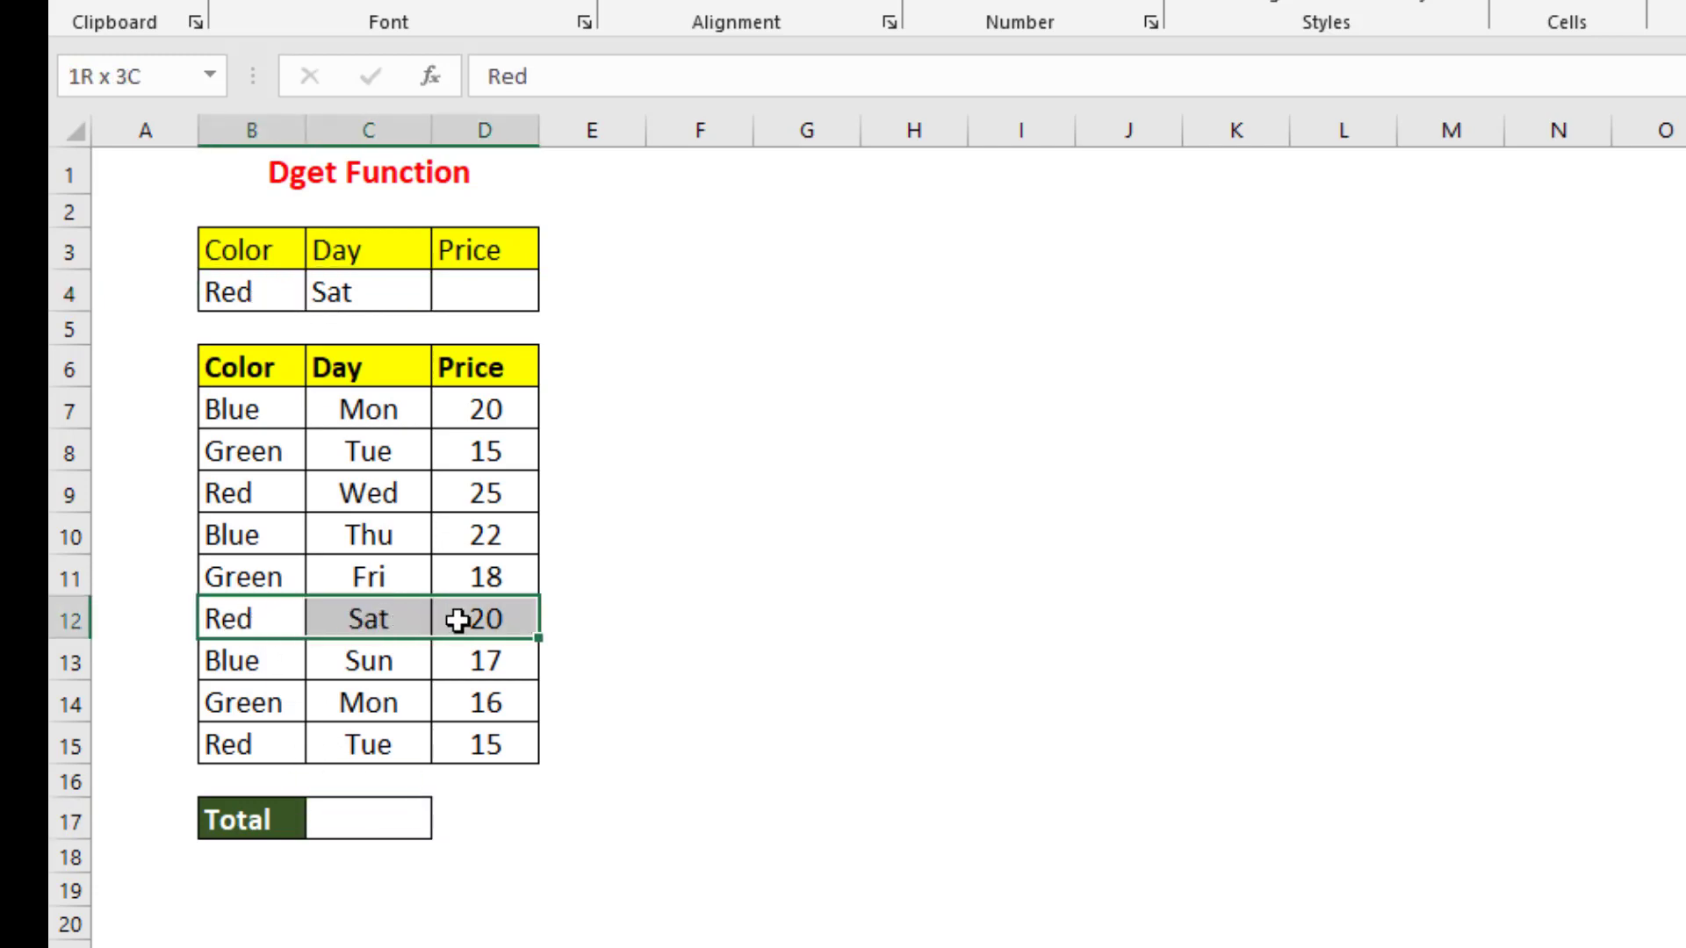
click(478, 1)
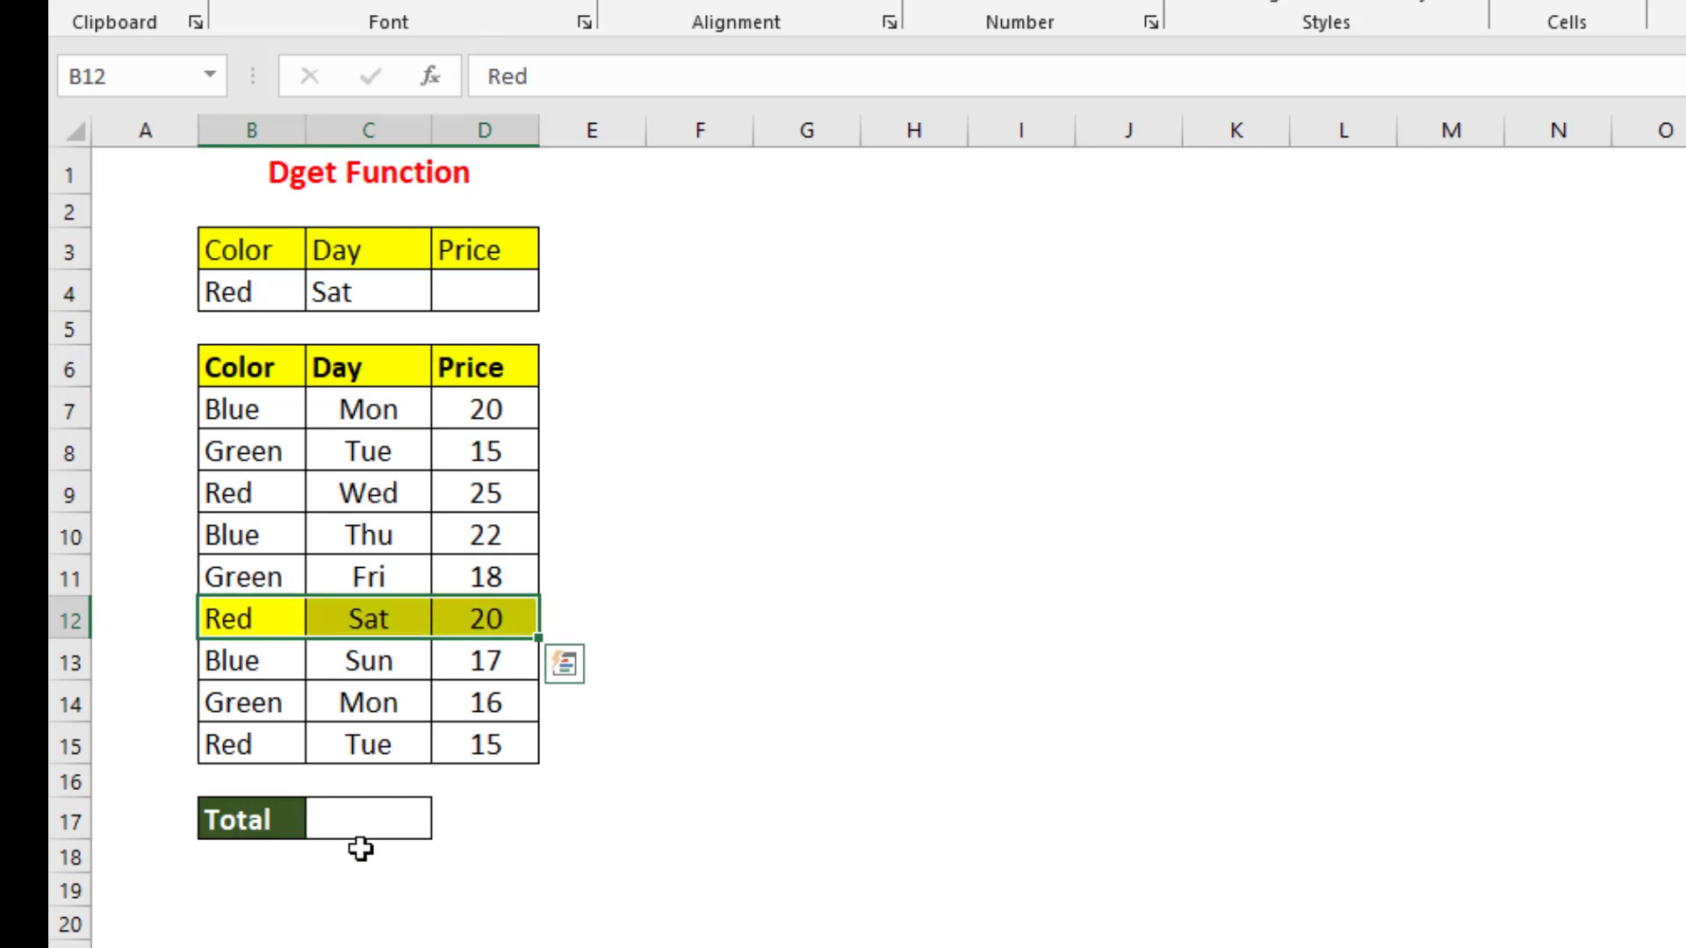
Enter =DGET(B6:D15,"Price",B3:D4) in the Total cell C17 to extract the matching record's price
click(367, 821)
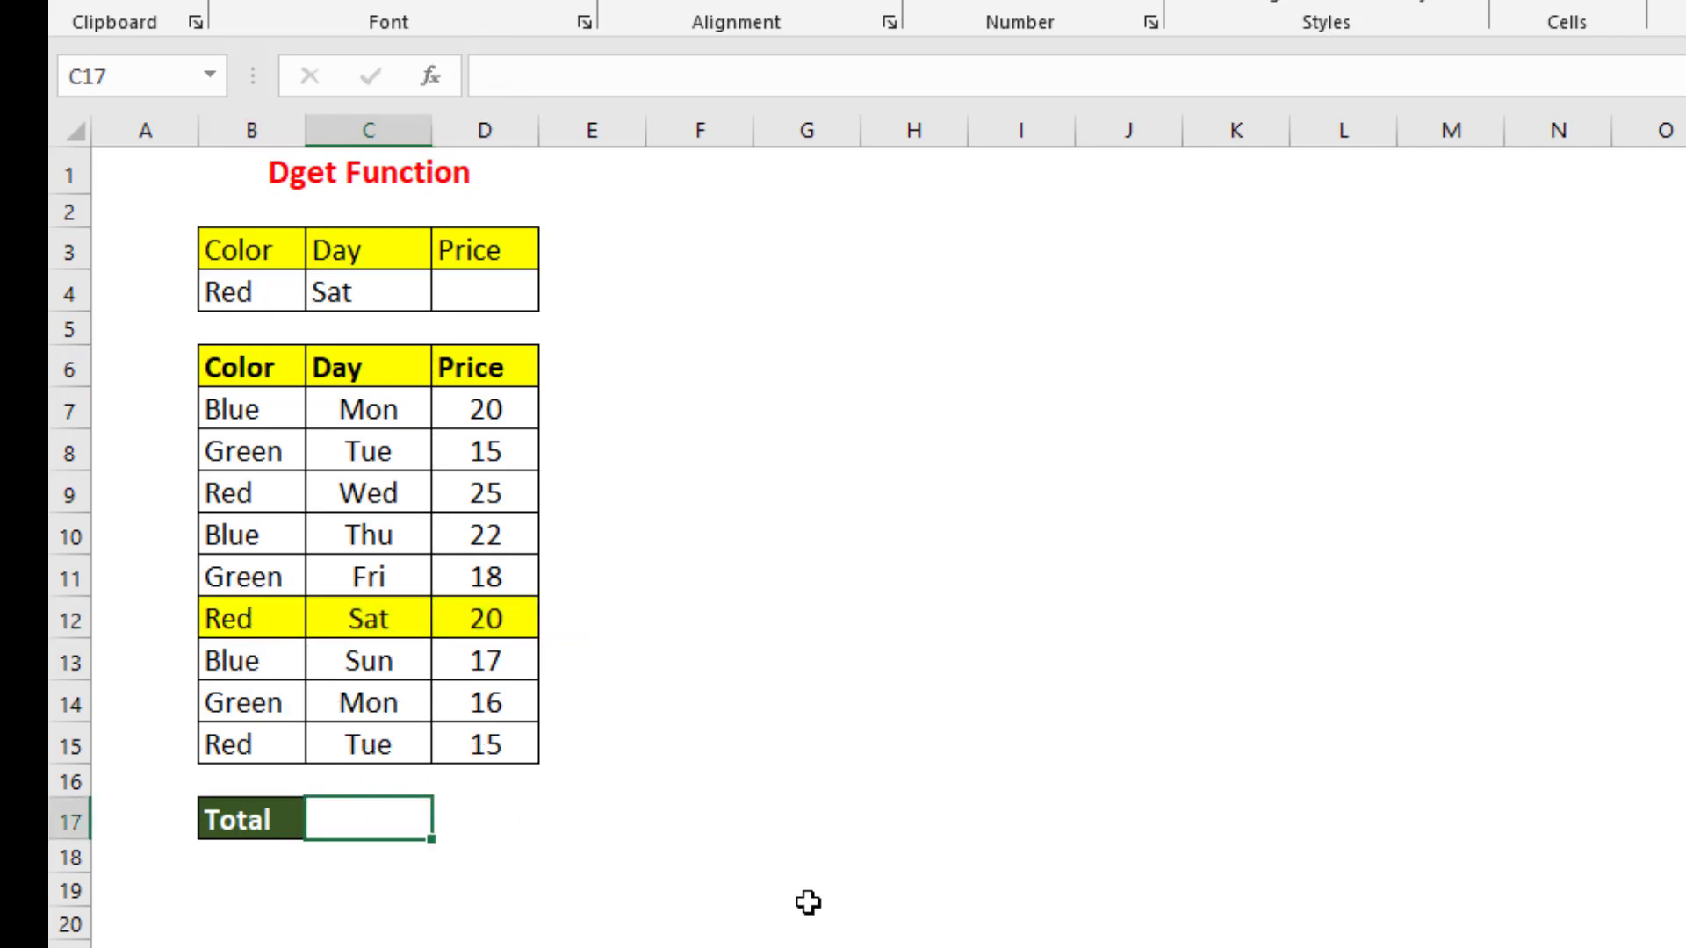
text(=dge)
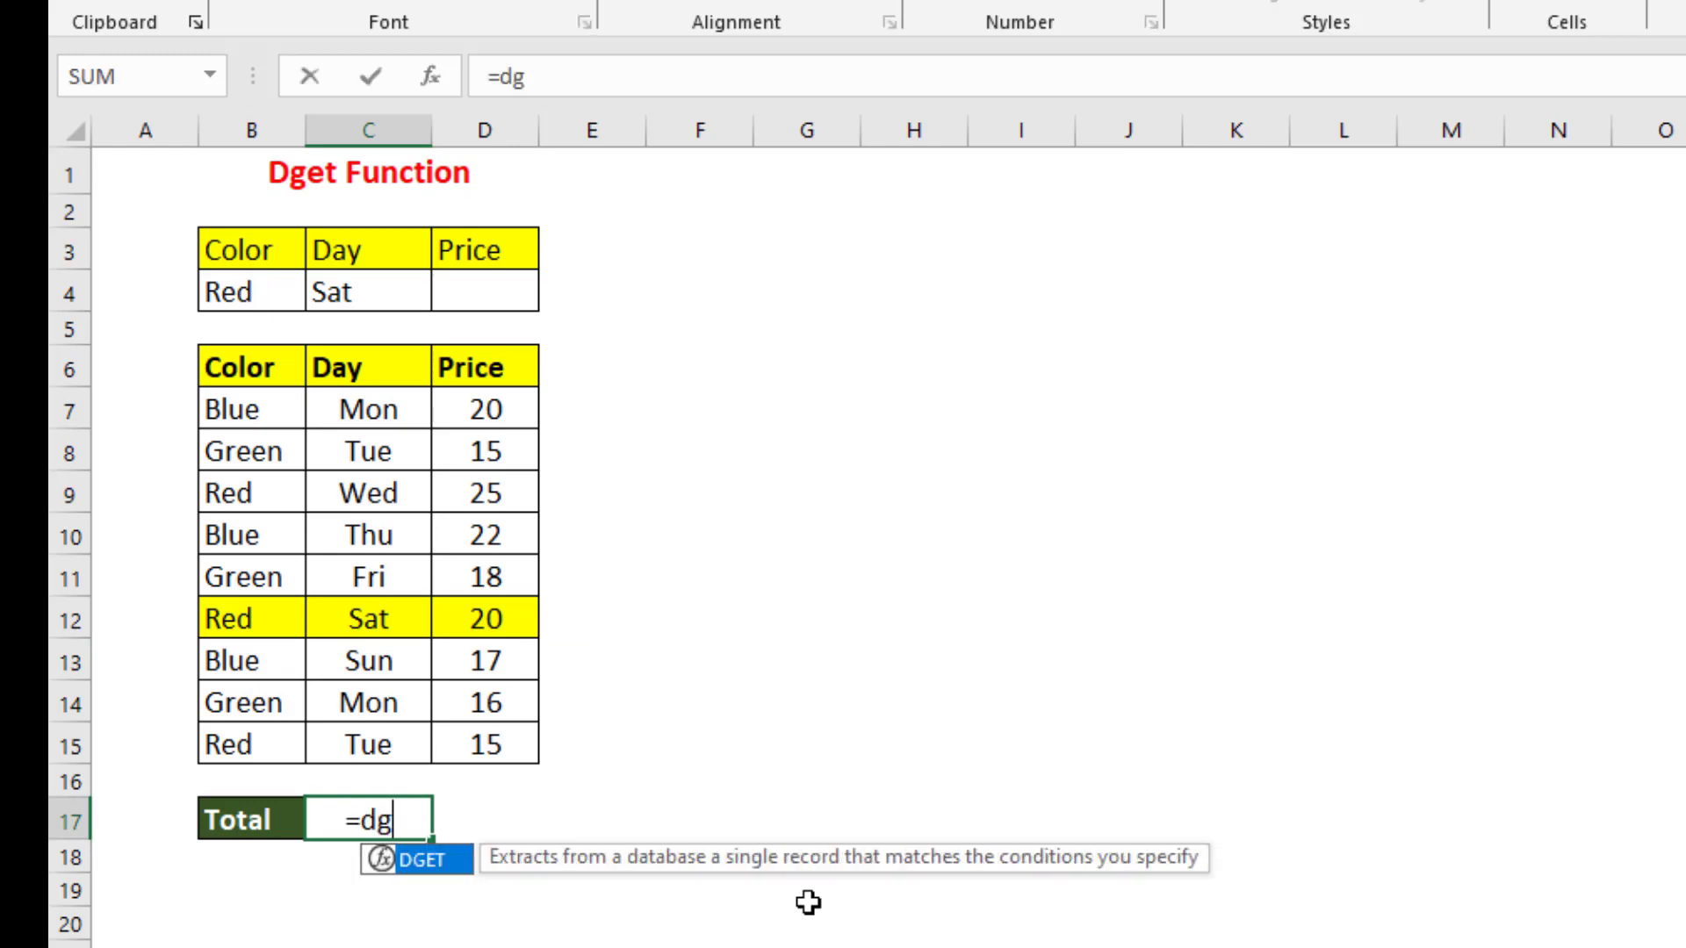
double_click(443, 868)
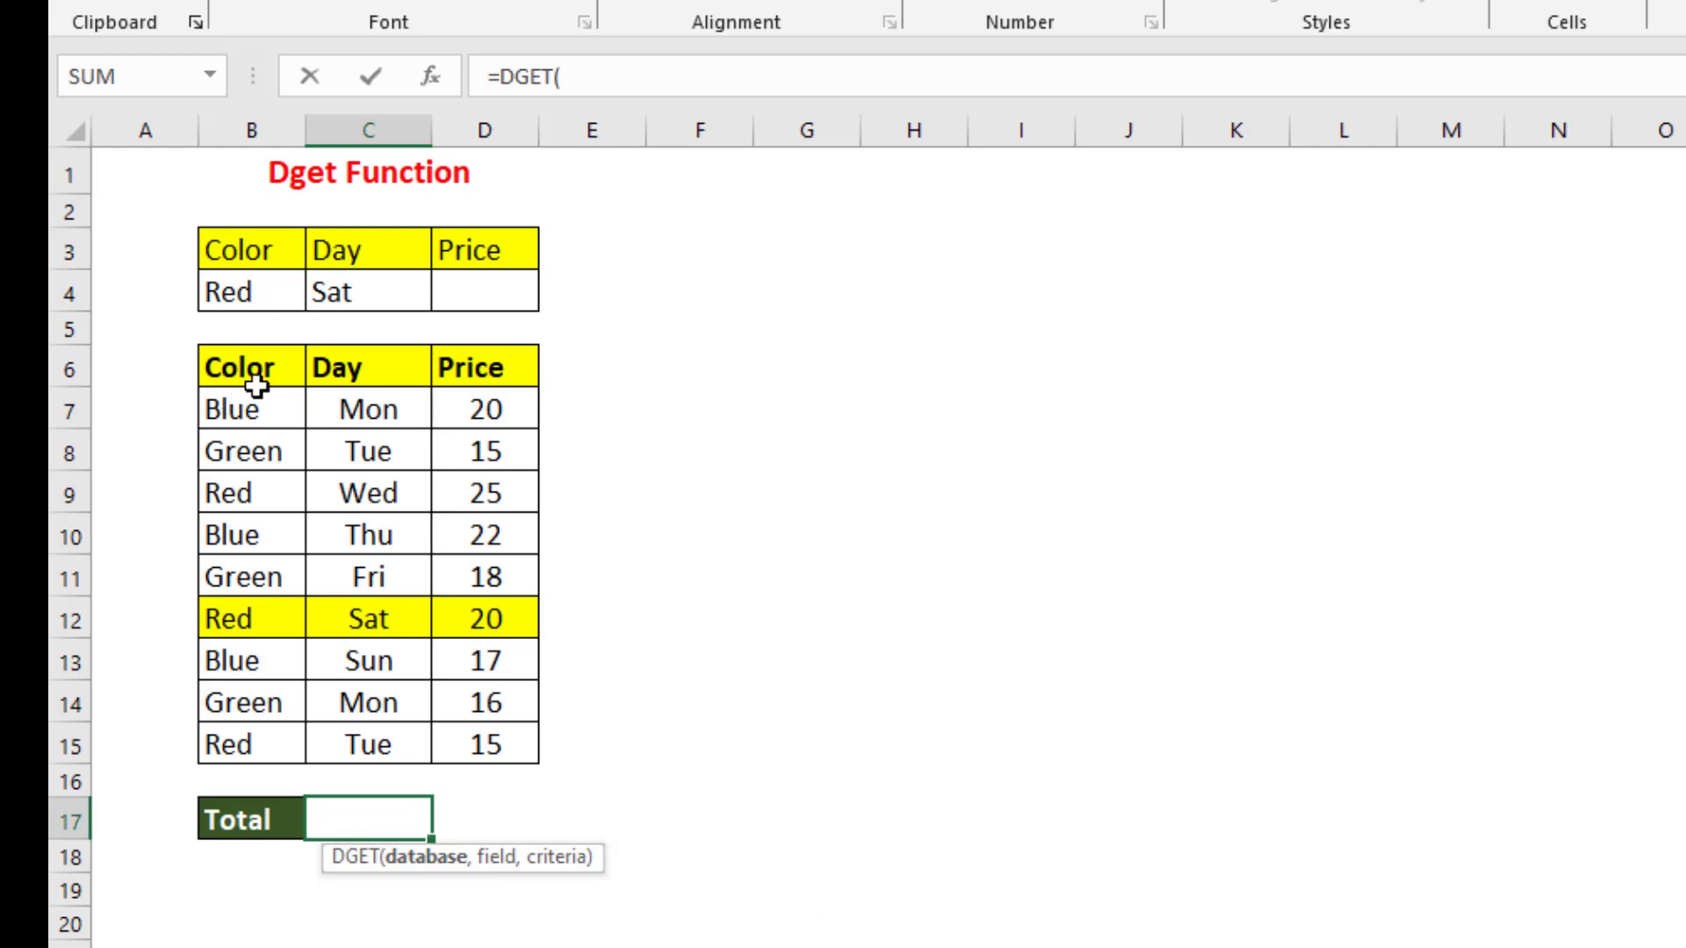
drag(252, 376, 490, 734)
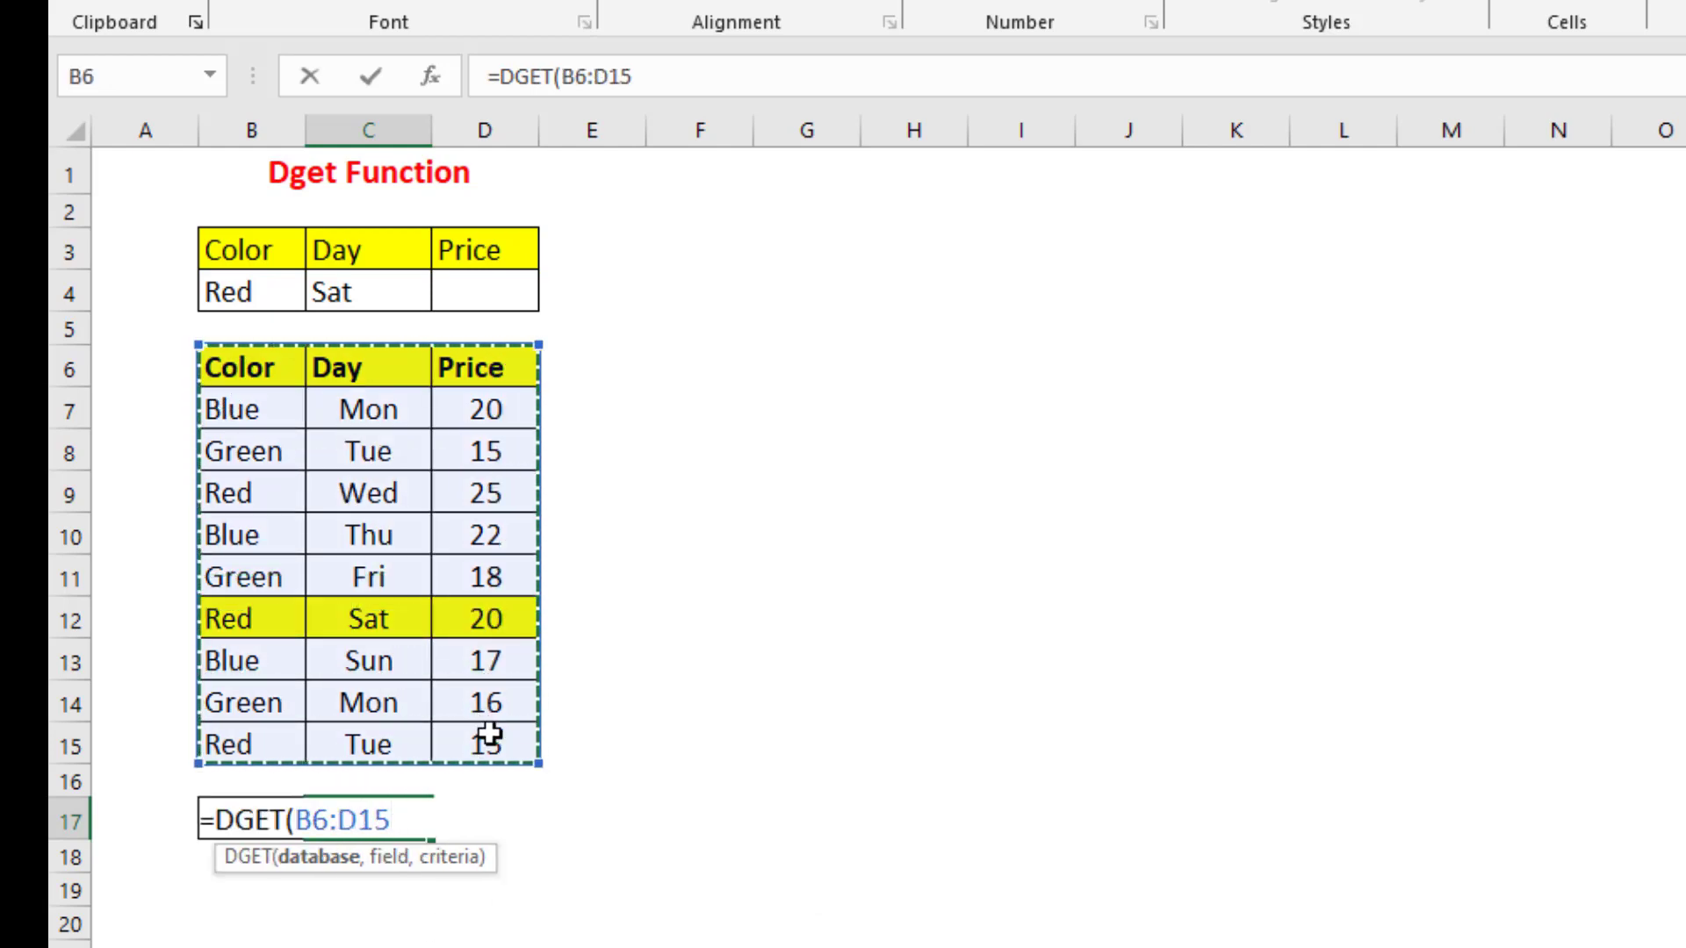
text(,)
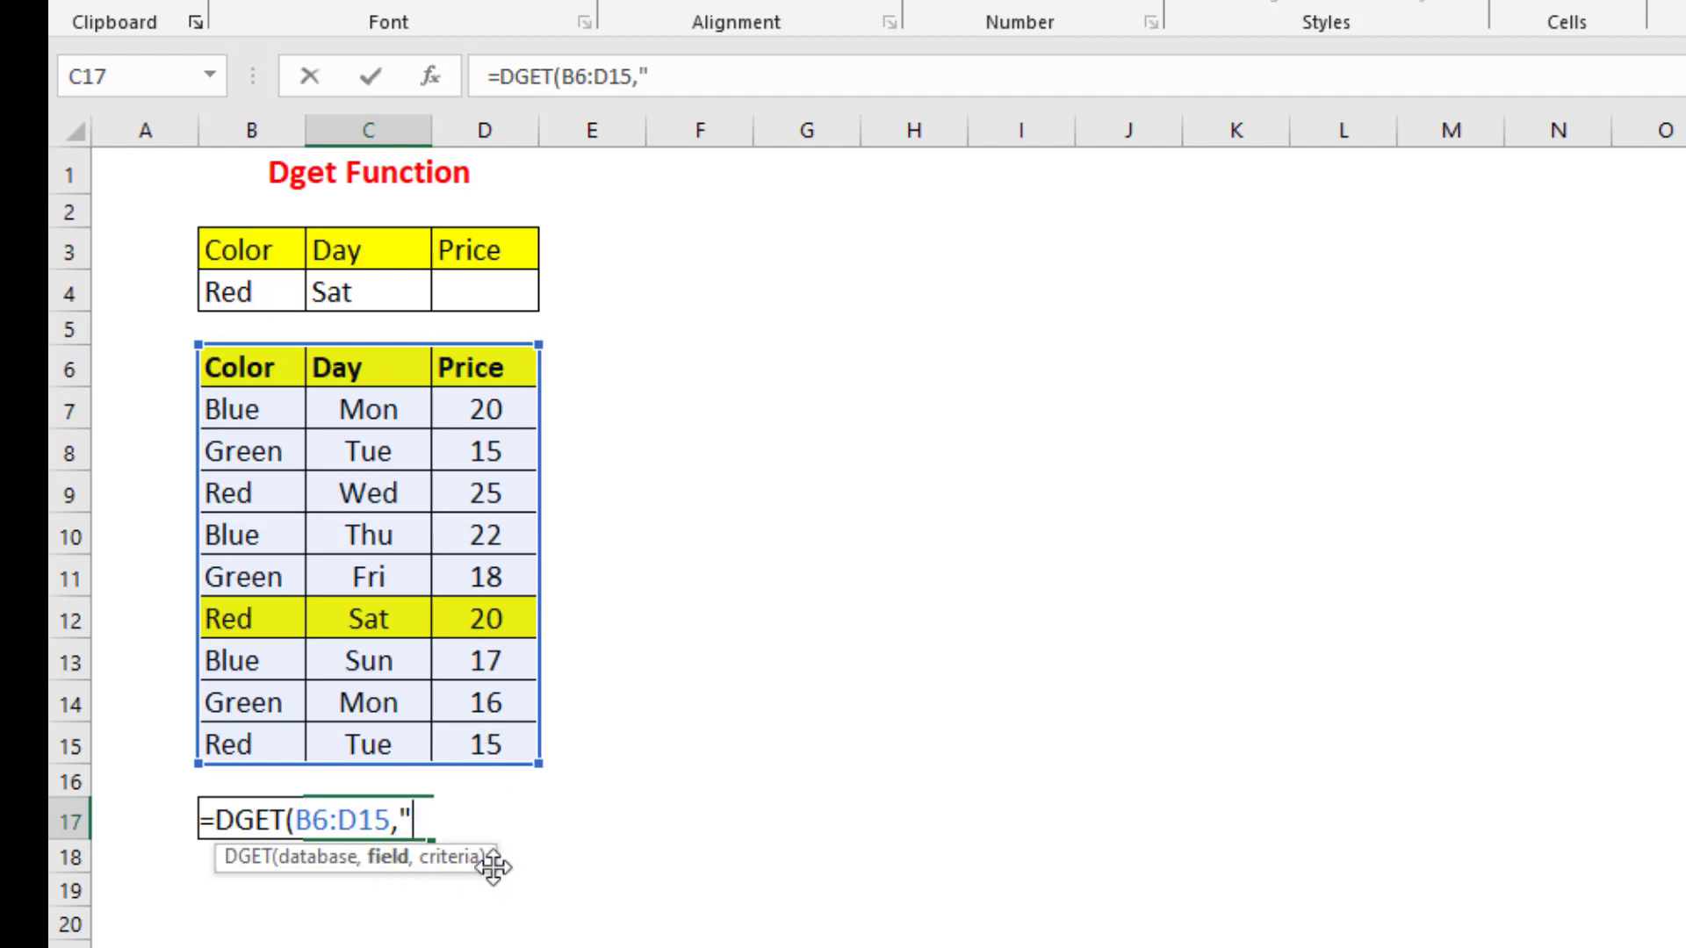
text("Price")
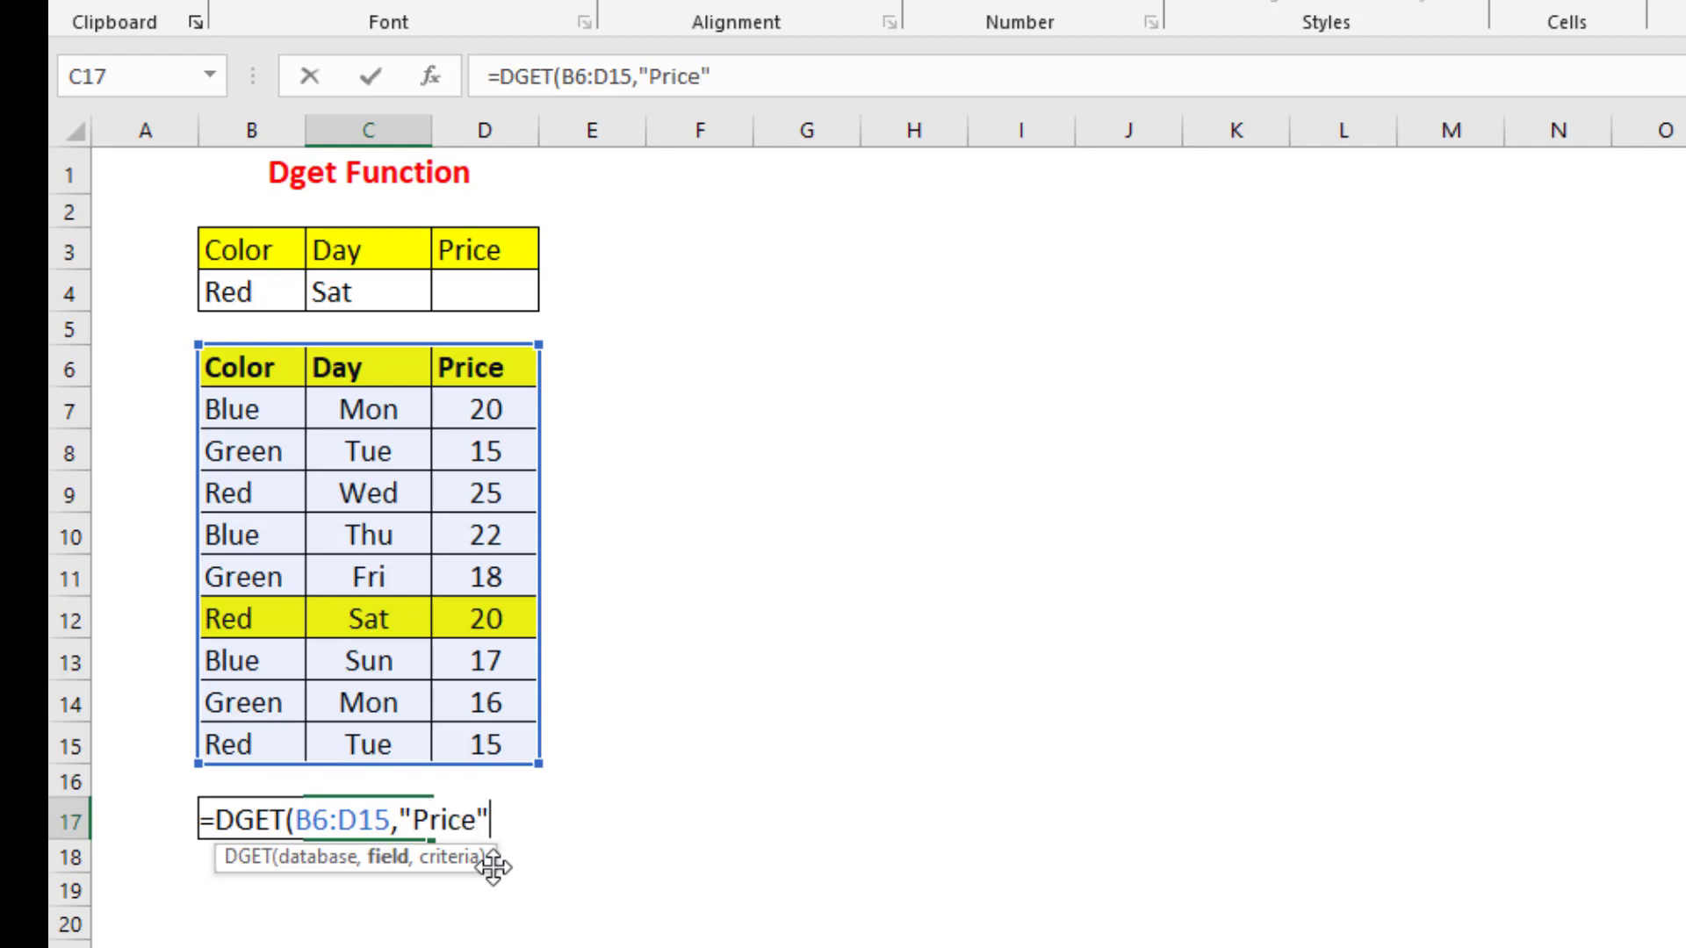
text(,)
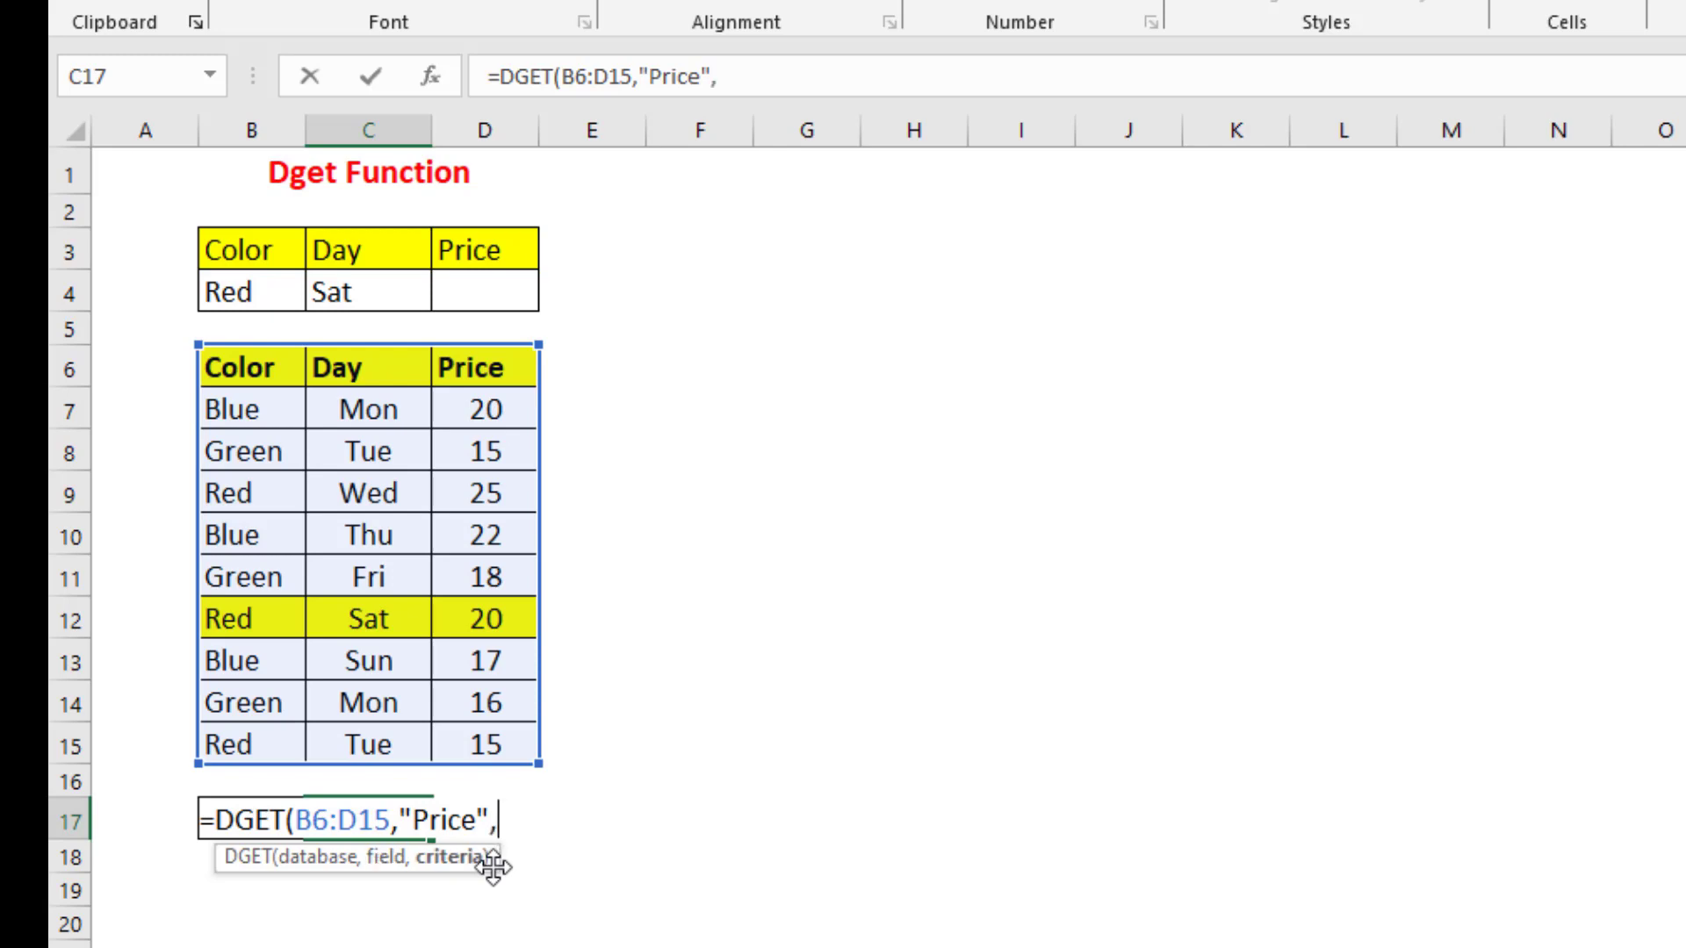
drag(219, 255, 495, 310)
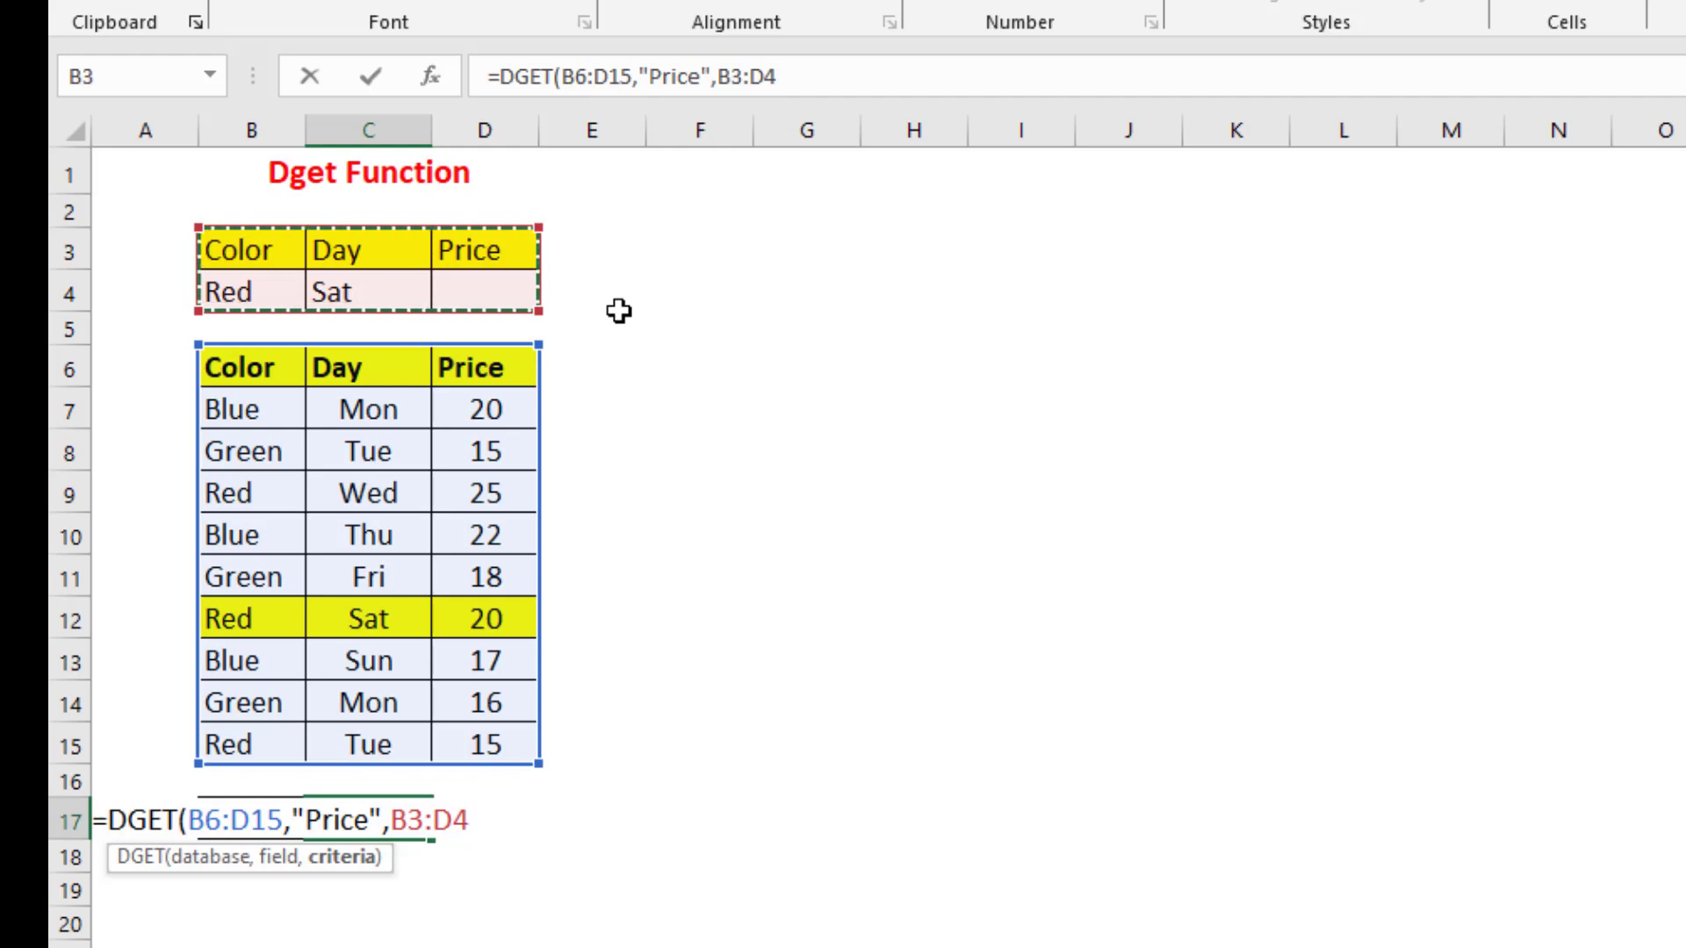
text())
key(Return)
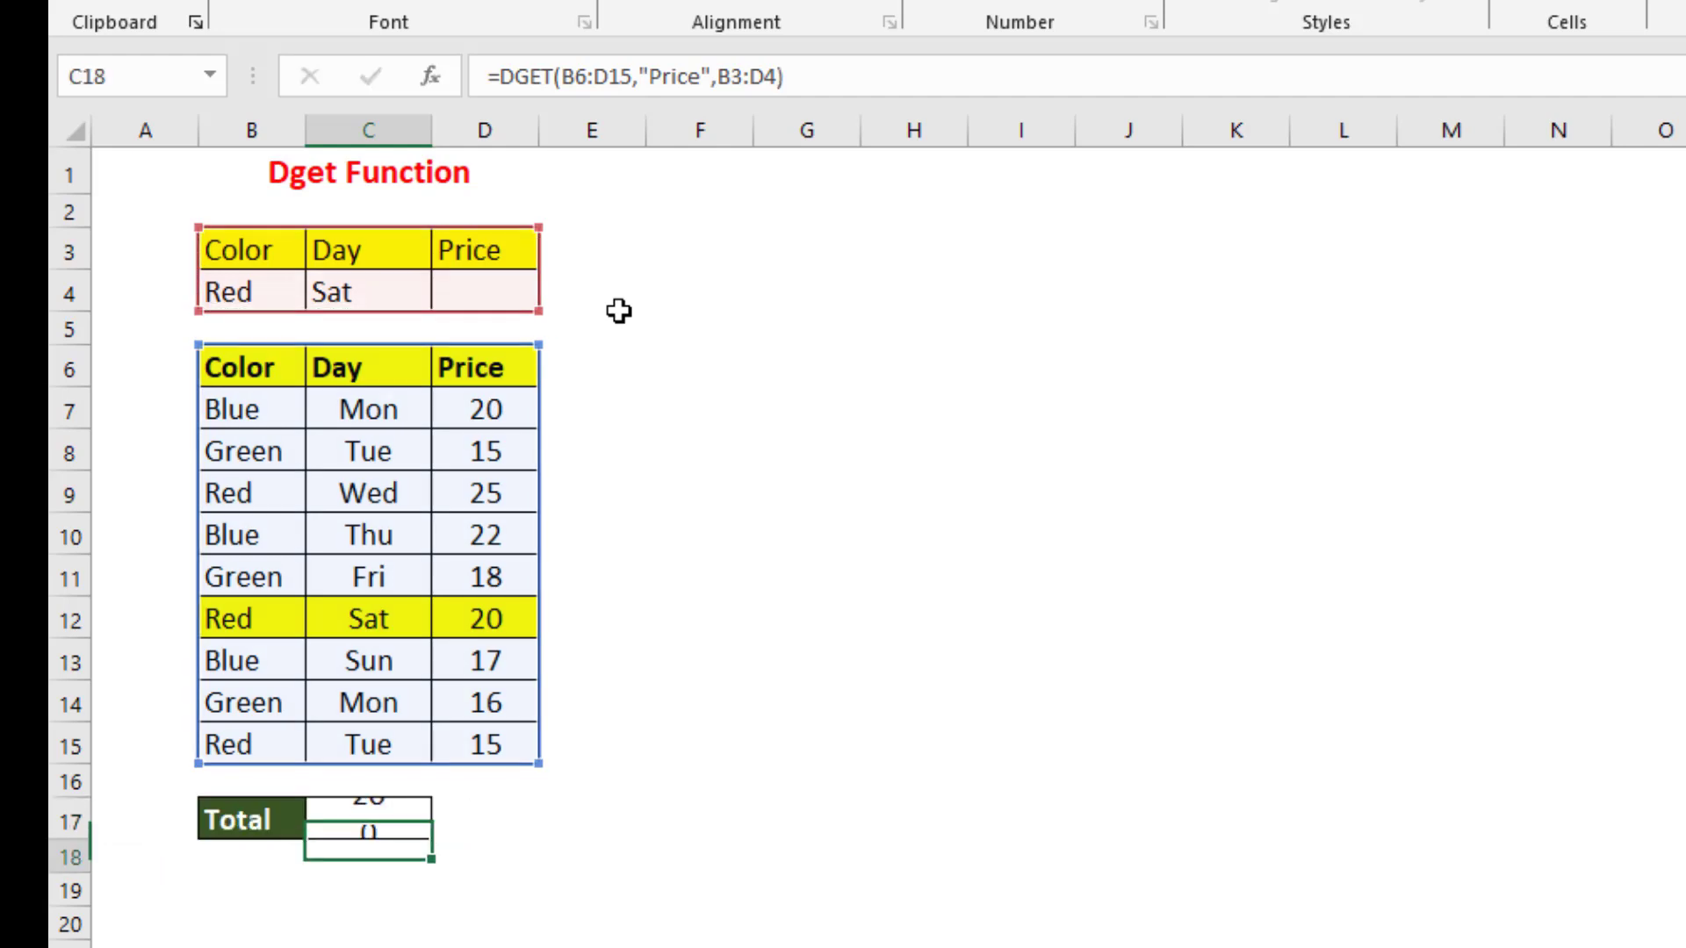
click(397, 808)
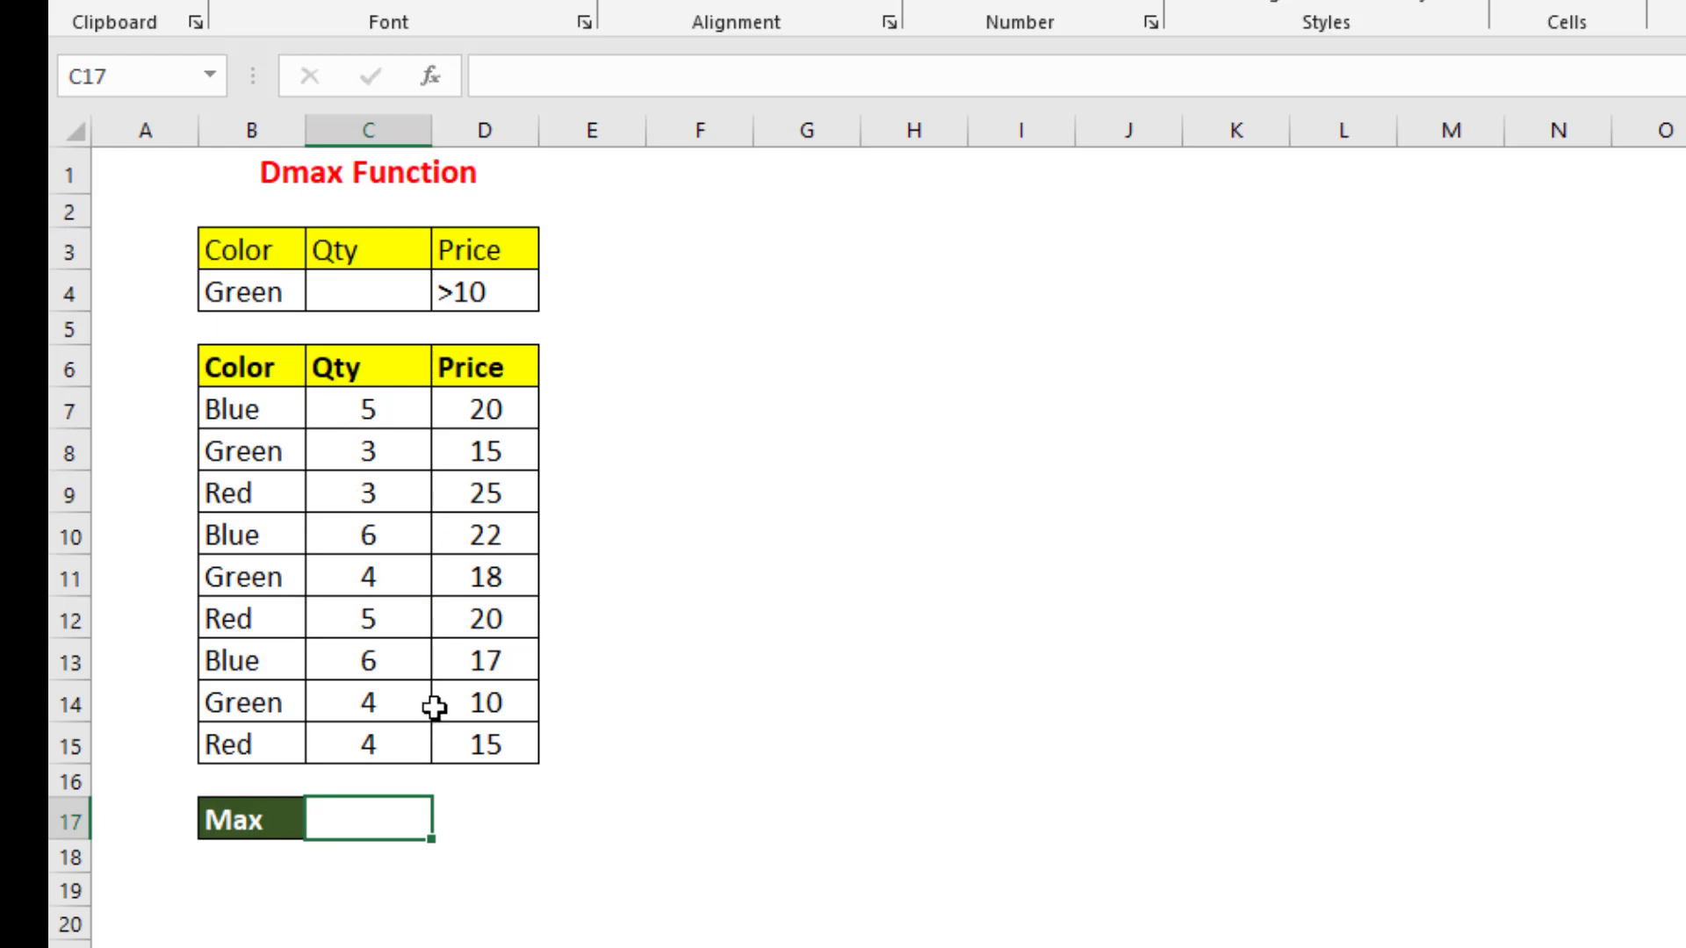
click(392, 661)
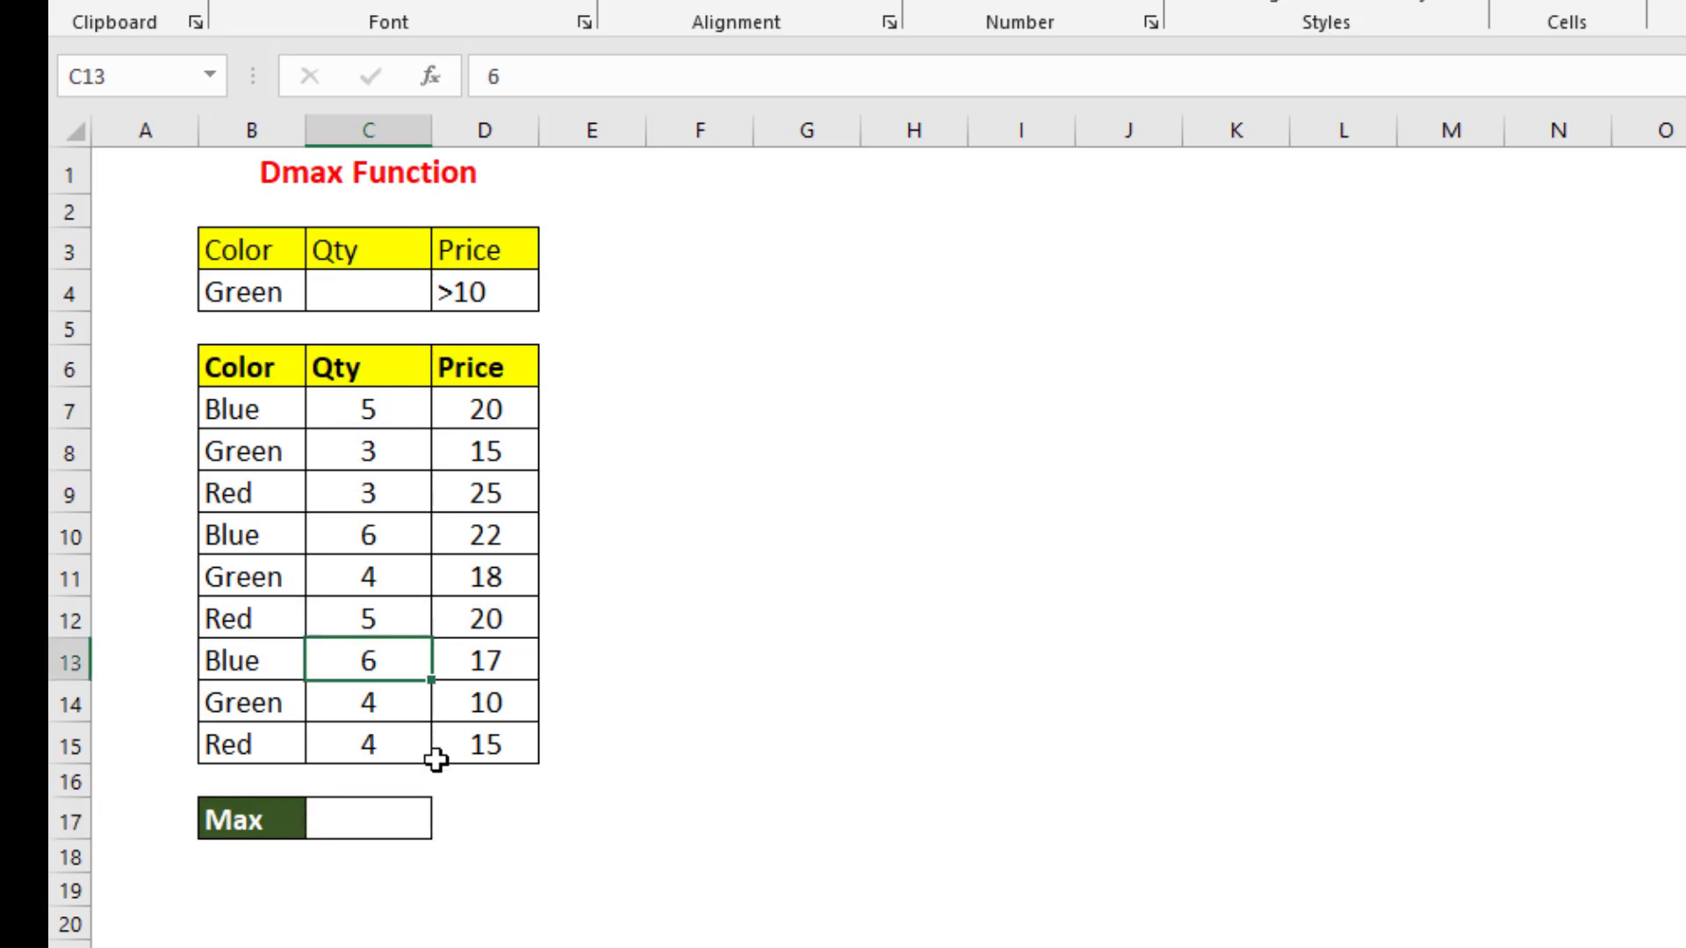
click(382, 820)
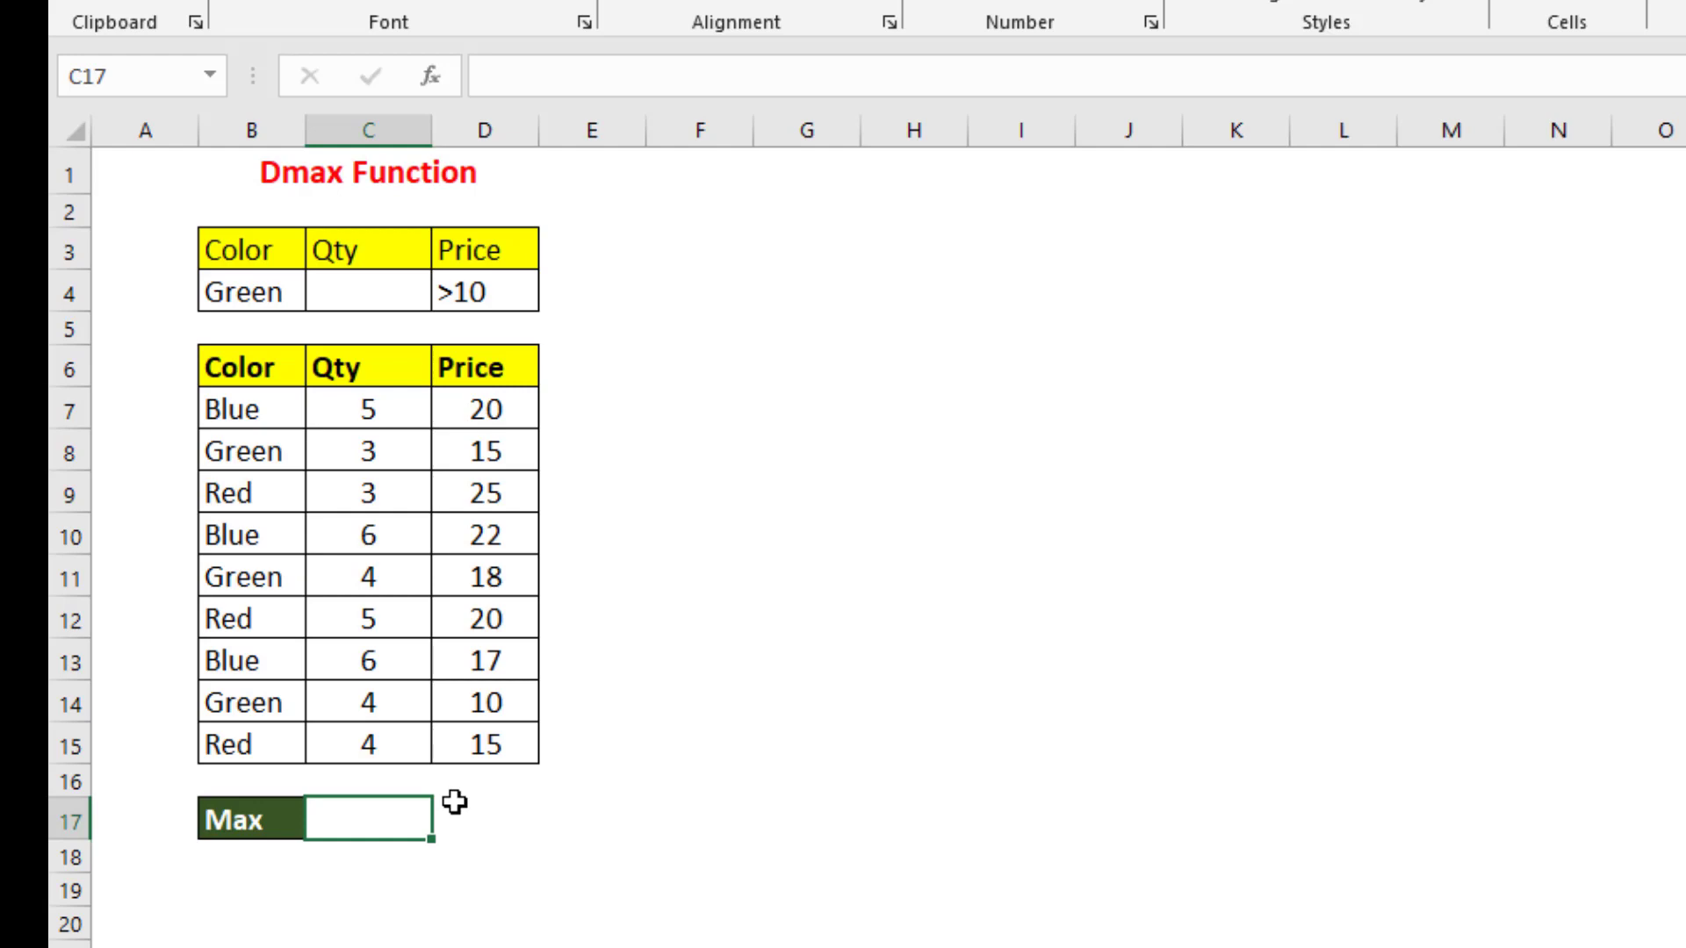
click(268, 293)
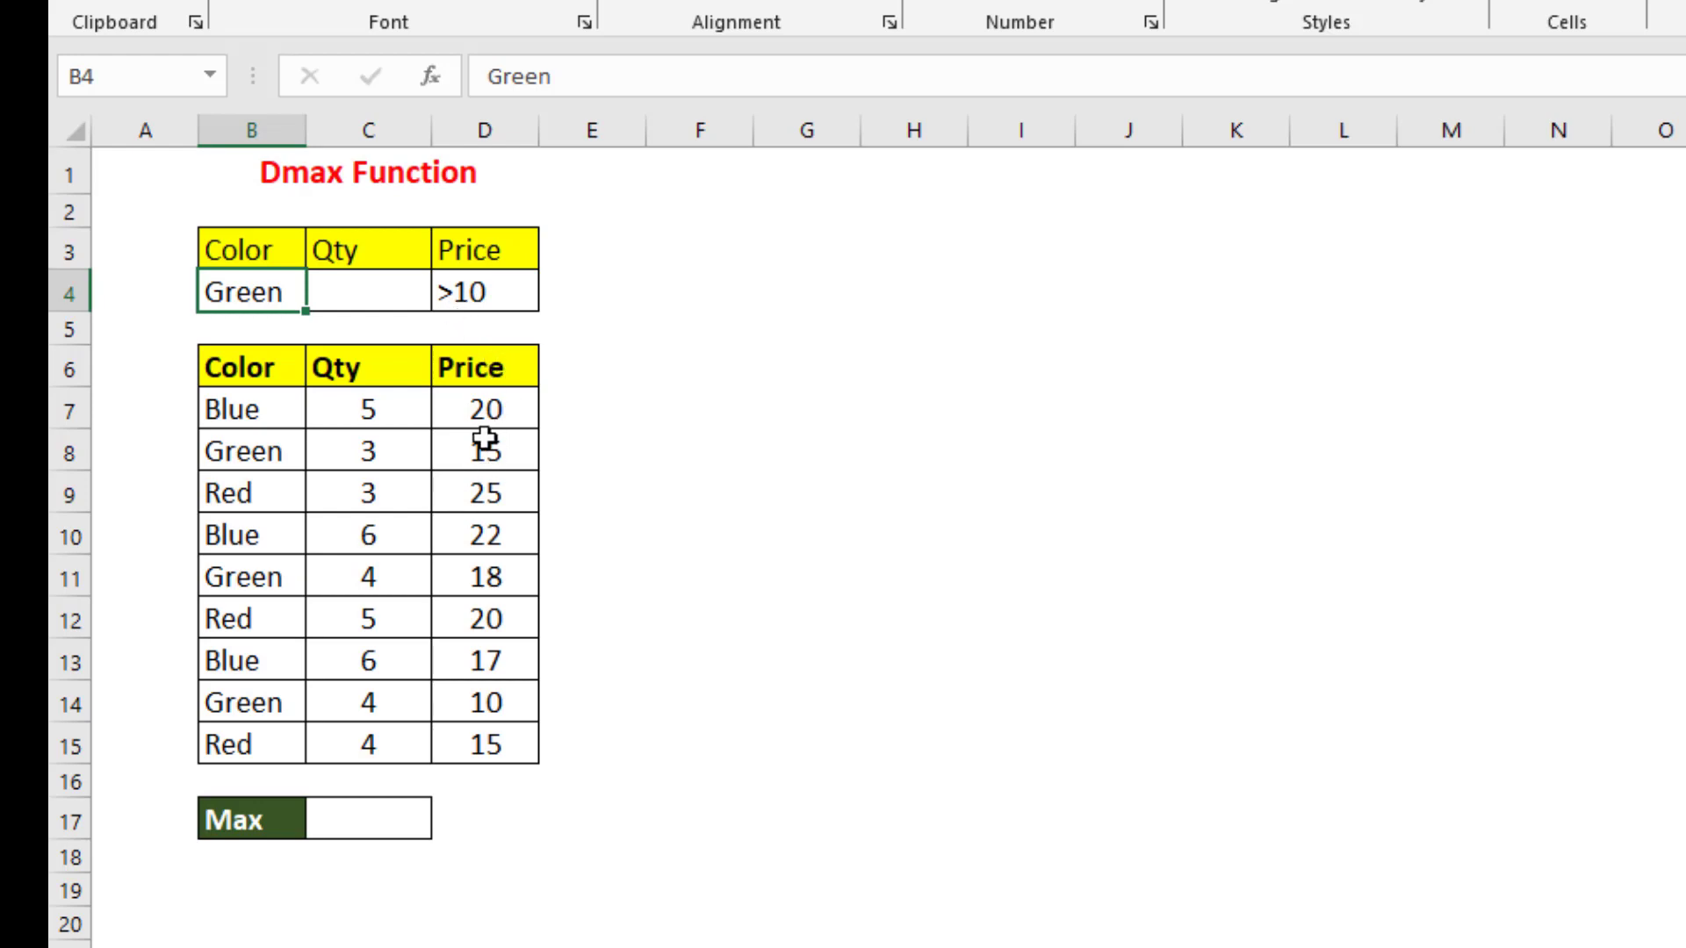
On the Dmax Function sheet, enter =DMAX(B6:D15,"Price",B3:D4) in the Max cell C17 to find the highest matching price
click(372, 816)
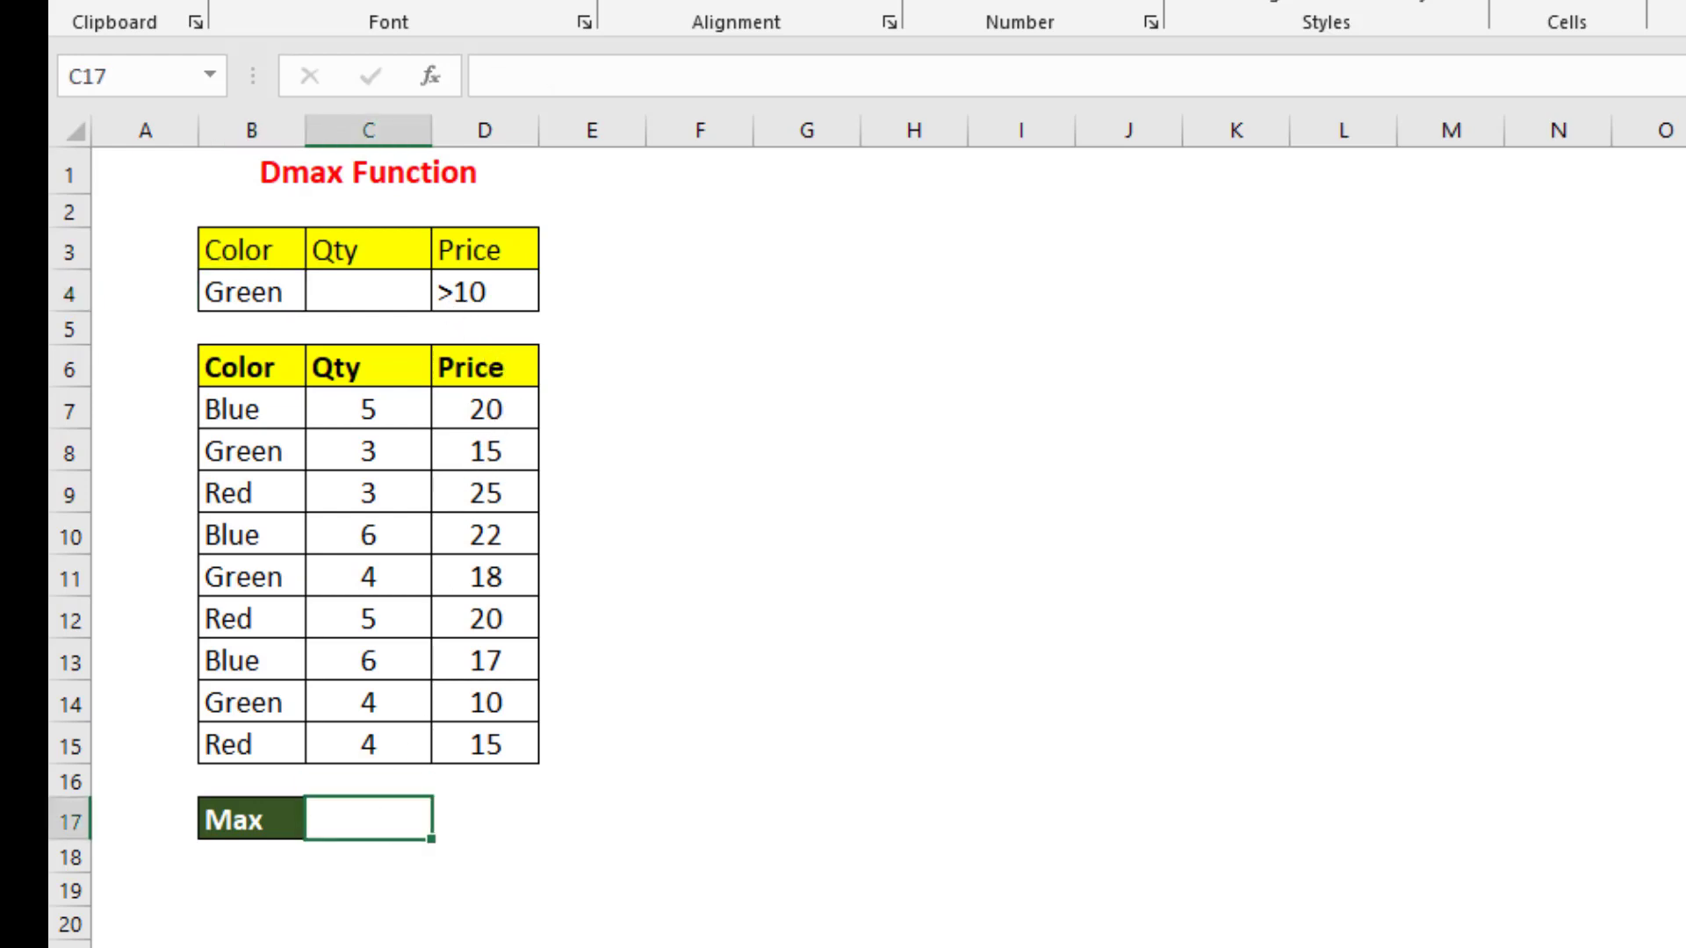
text(=m)
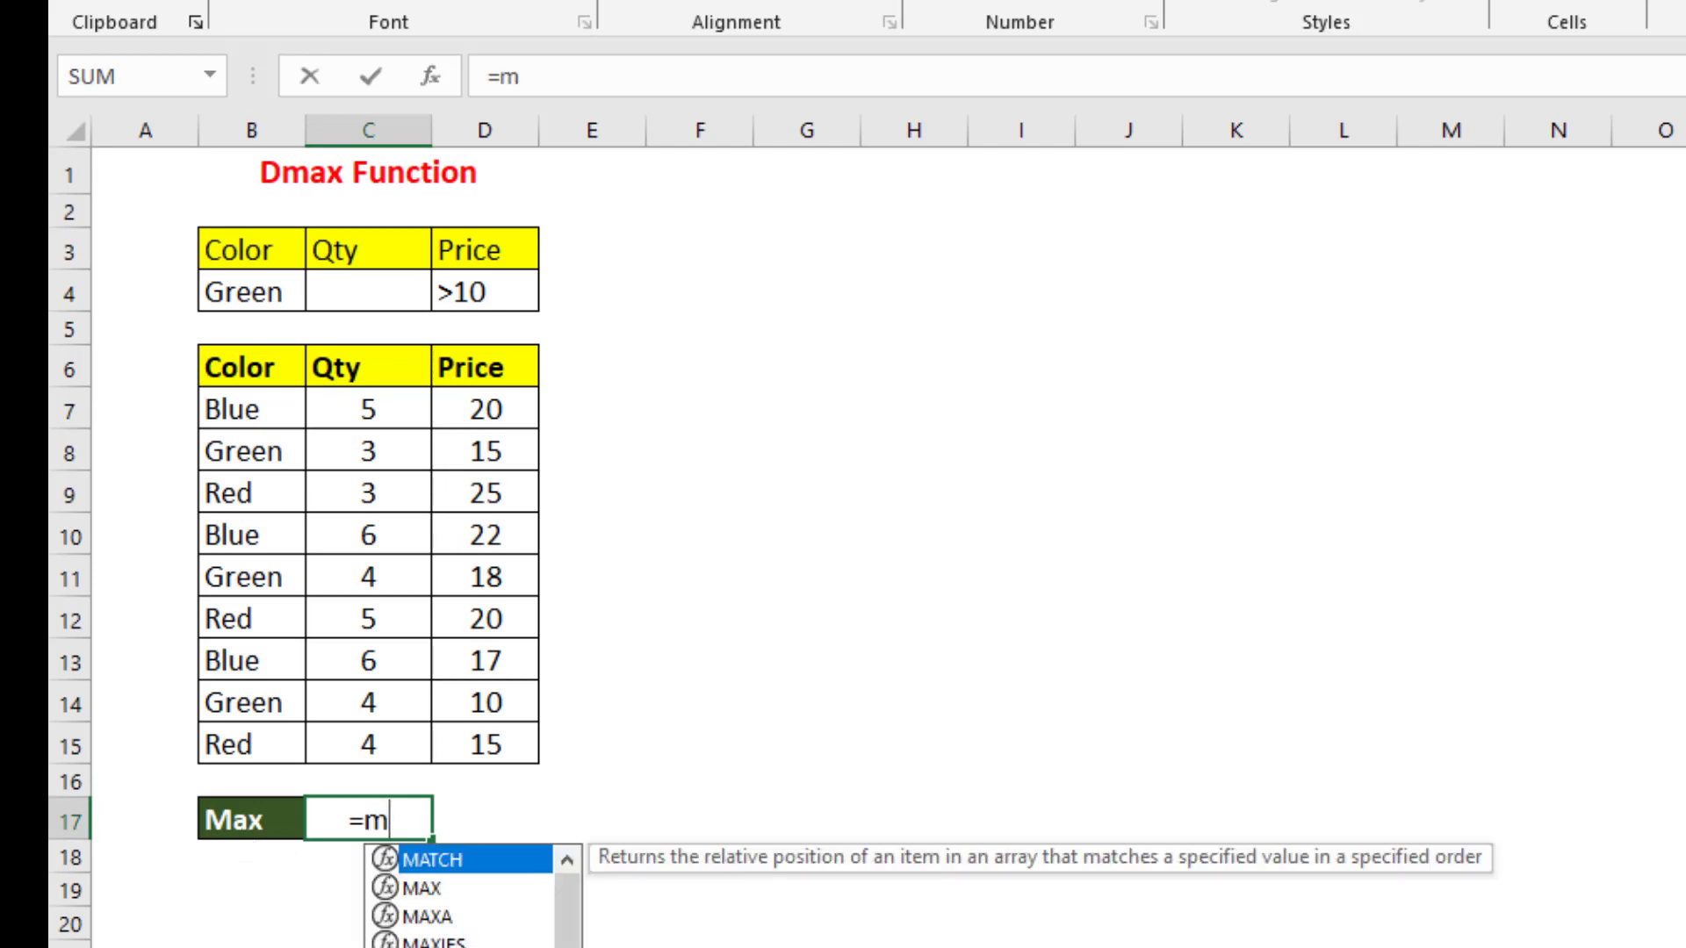
key(BackSpace)
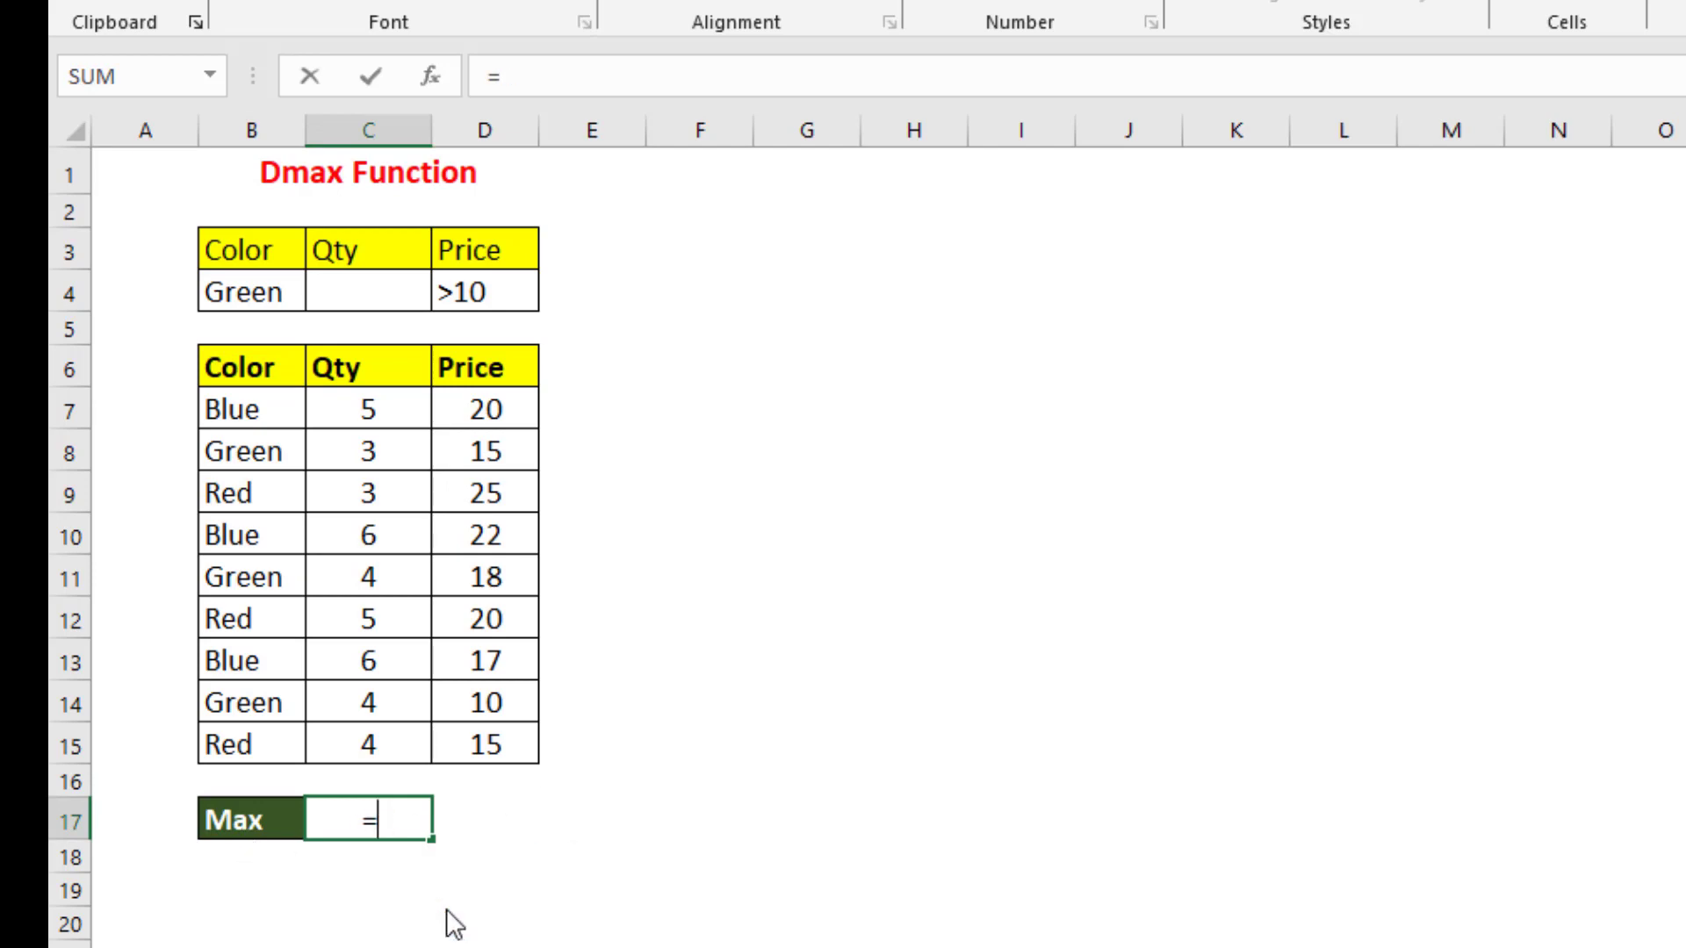
text(dm)
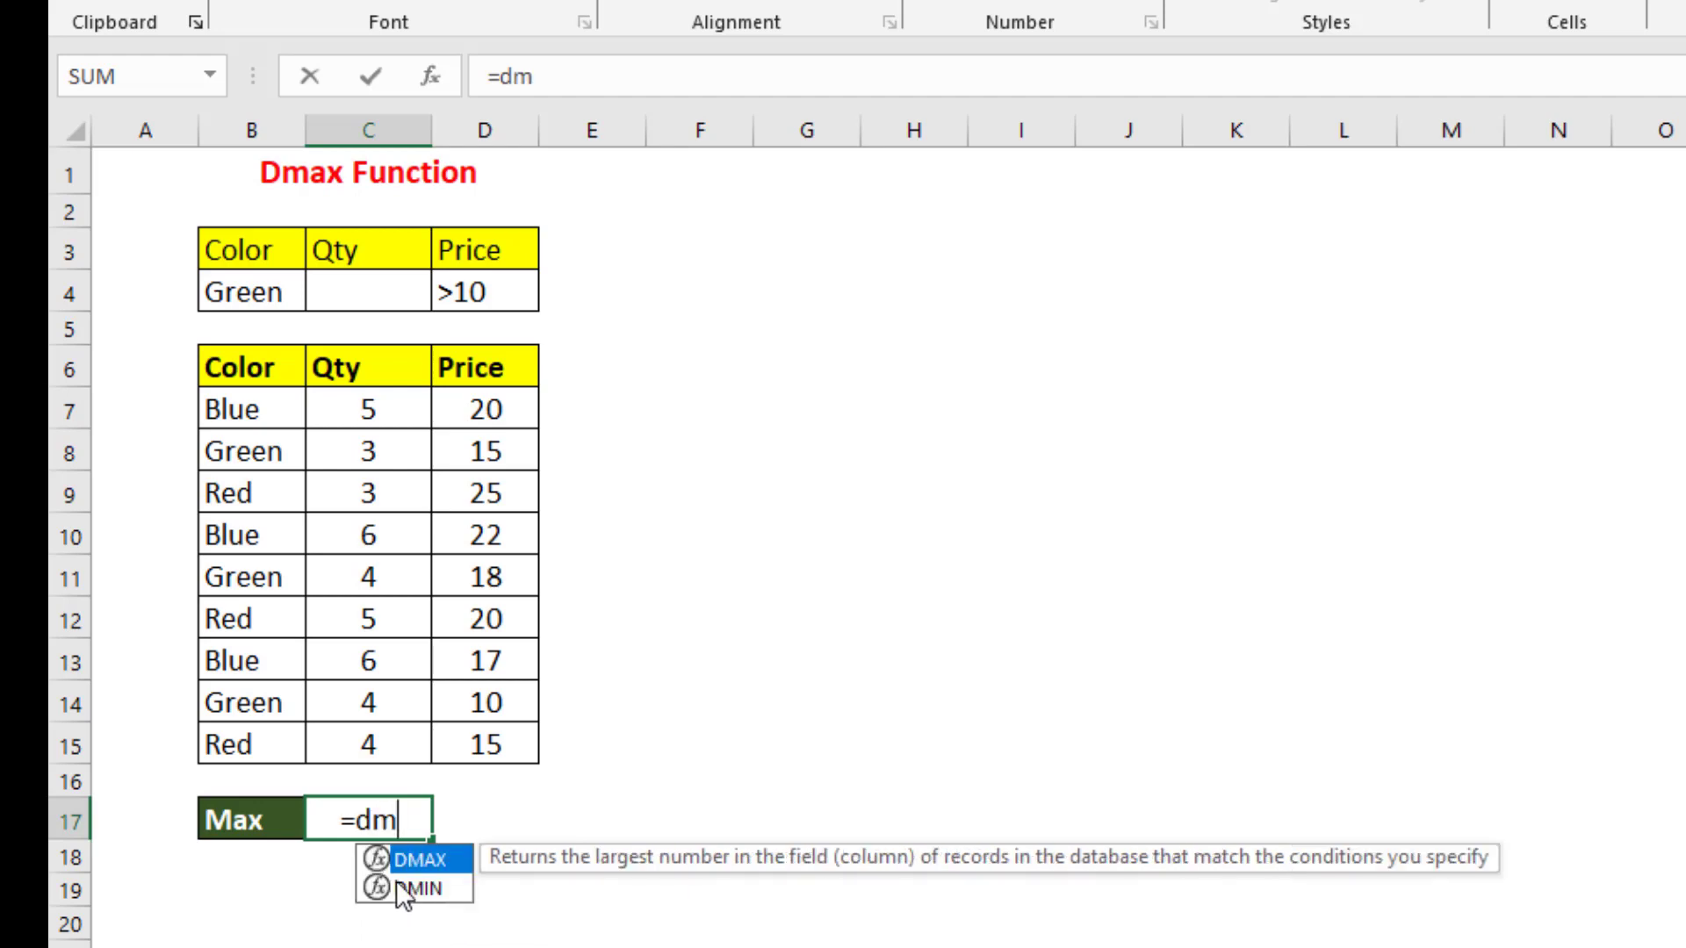
double_click(410, 852)
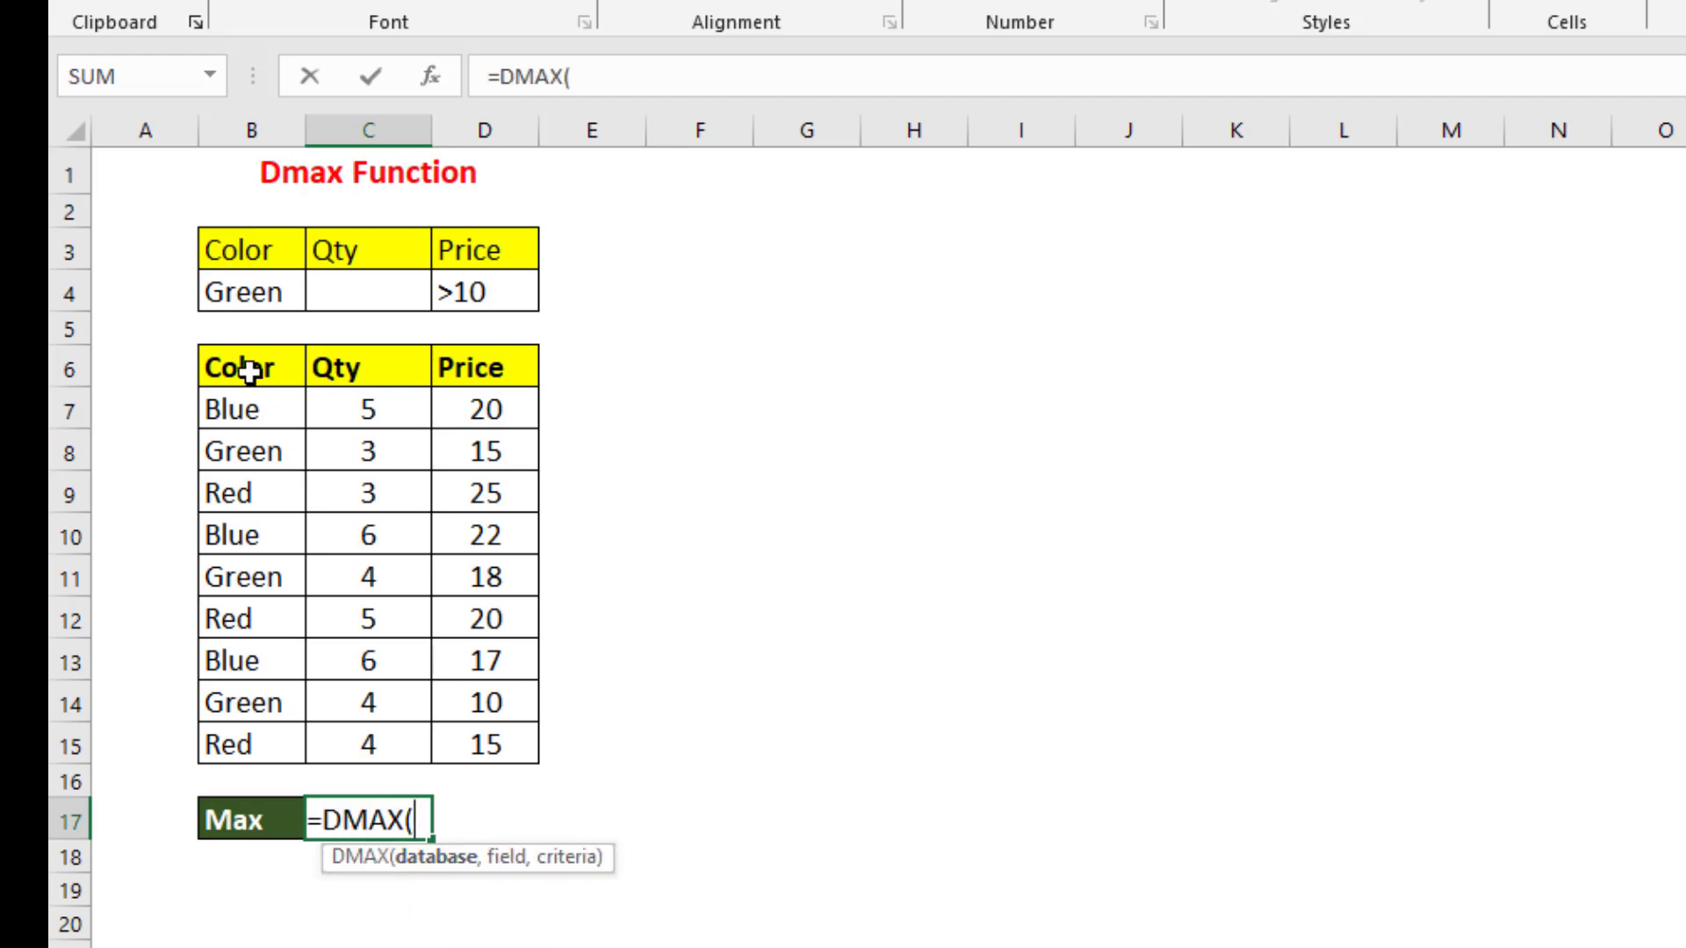
drag(251, 369, 522, 746)
text(,)
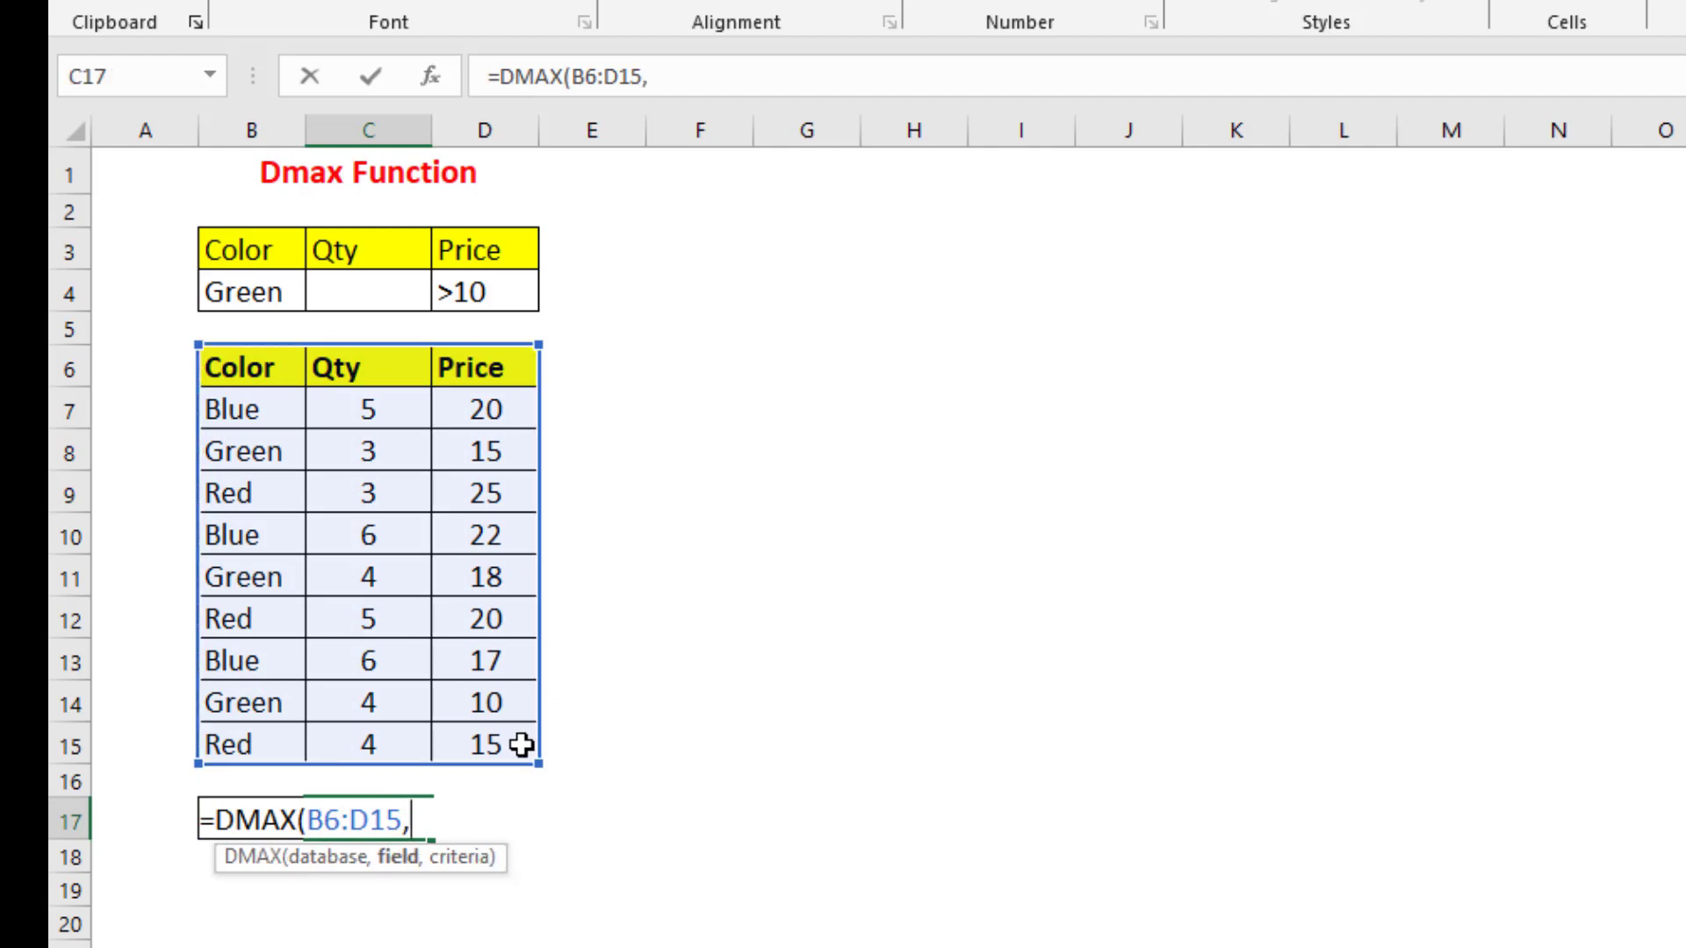
text("Price)
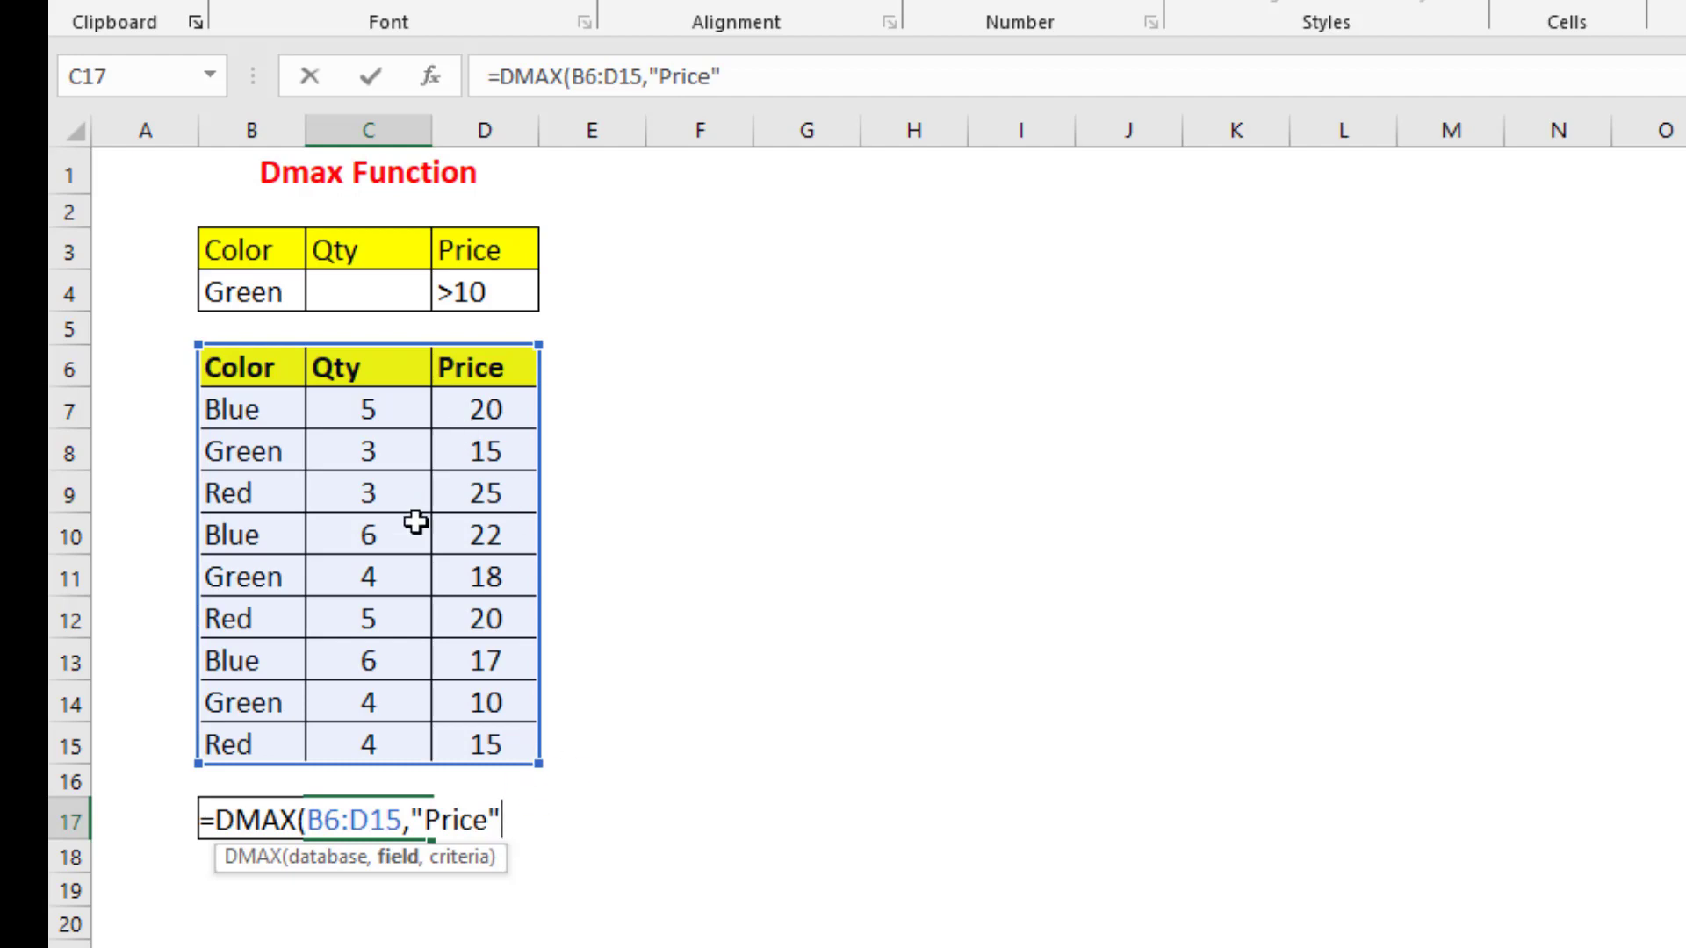
text(",)
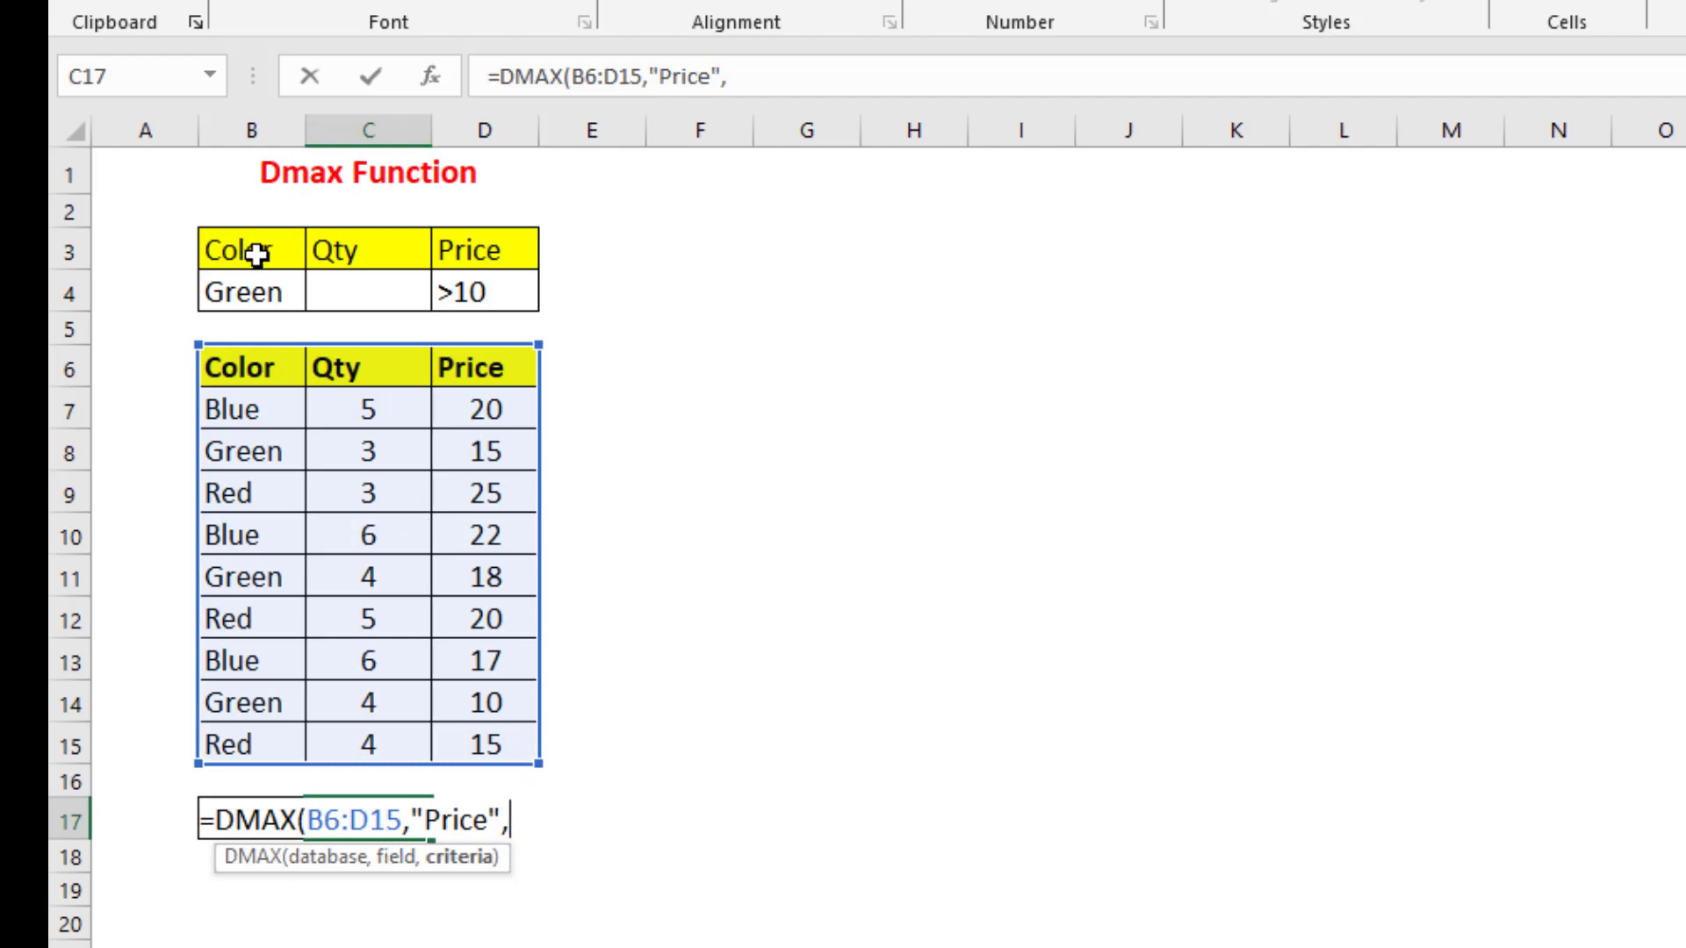
drag(259, 250, 453, 292)
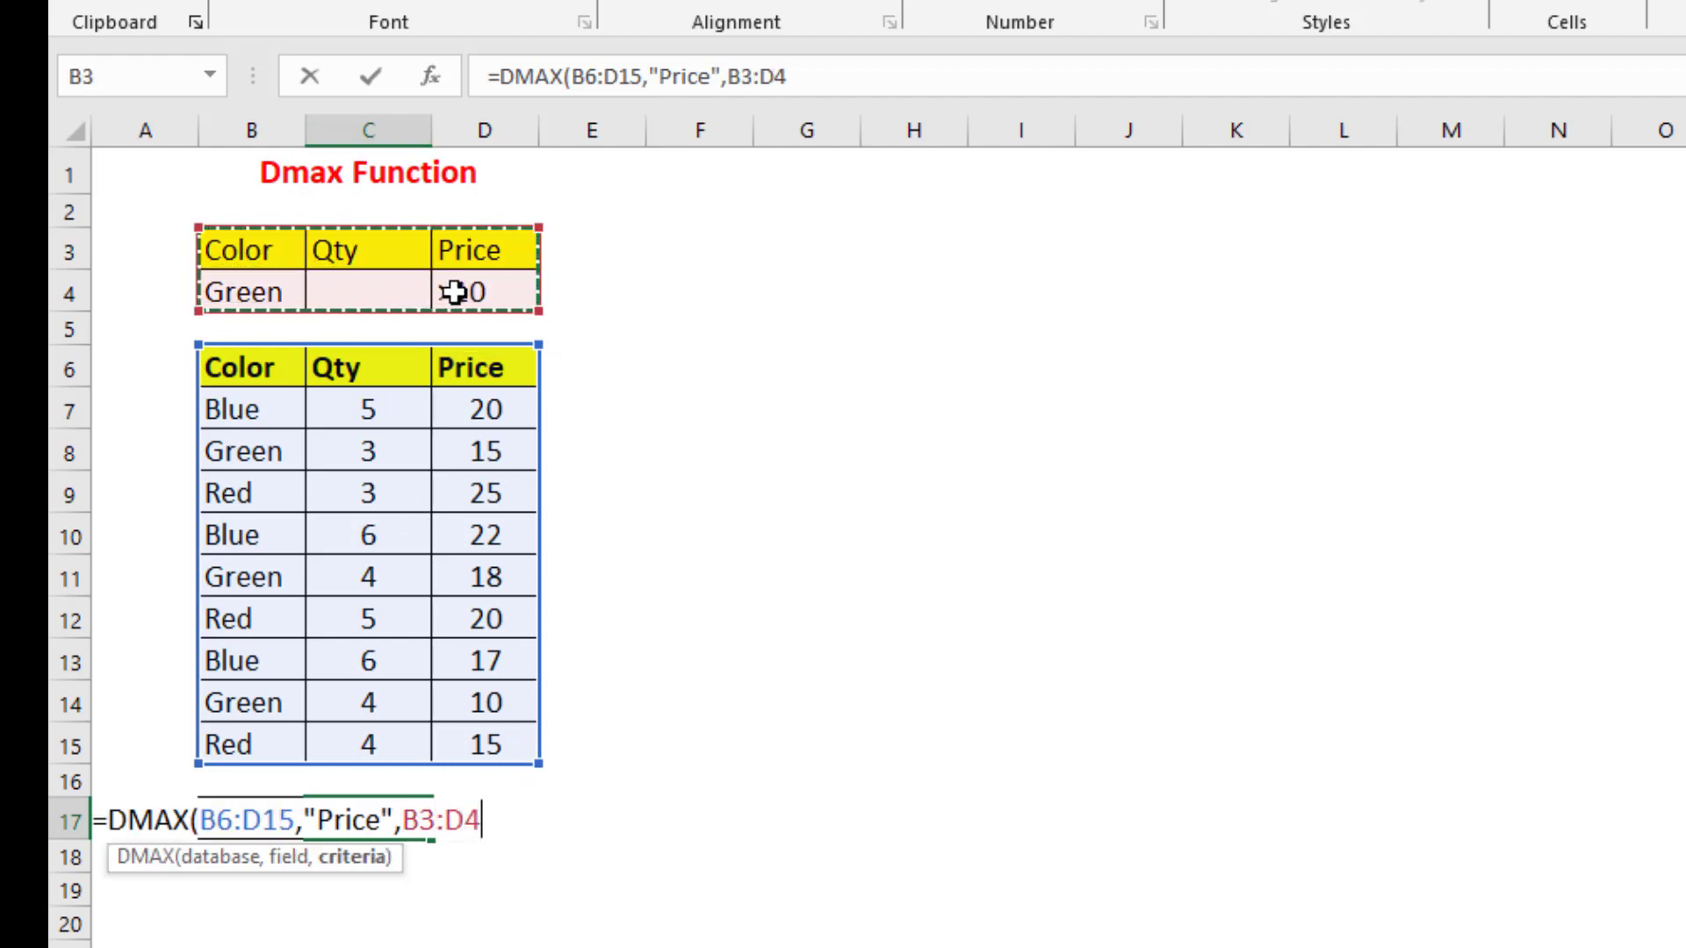
text())
key(Return)
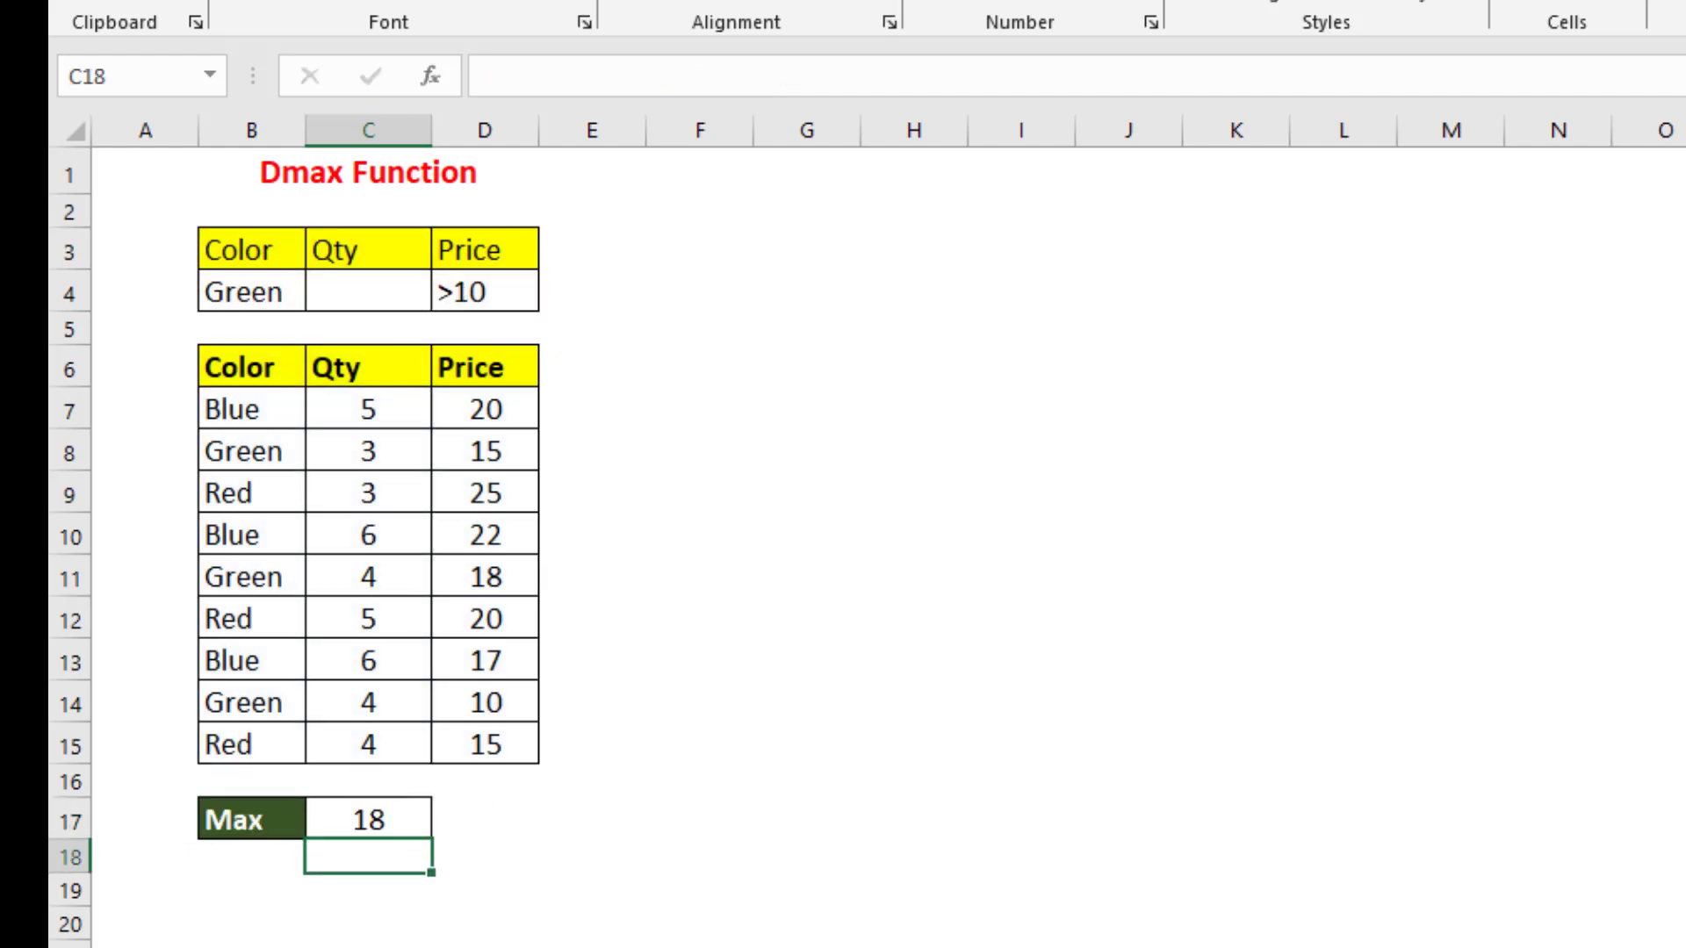
click(378, 822)
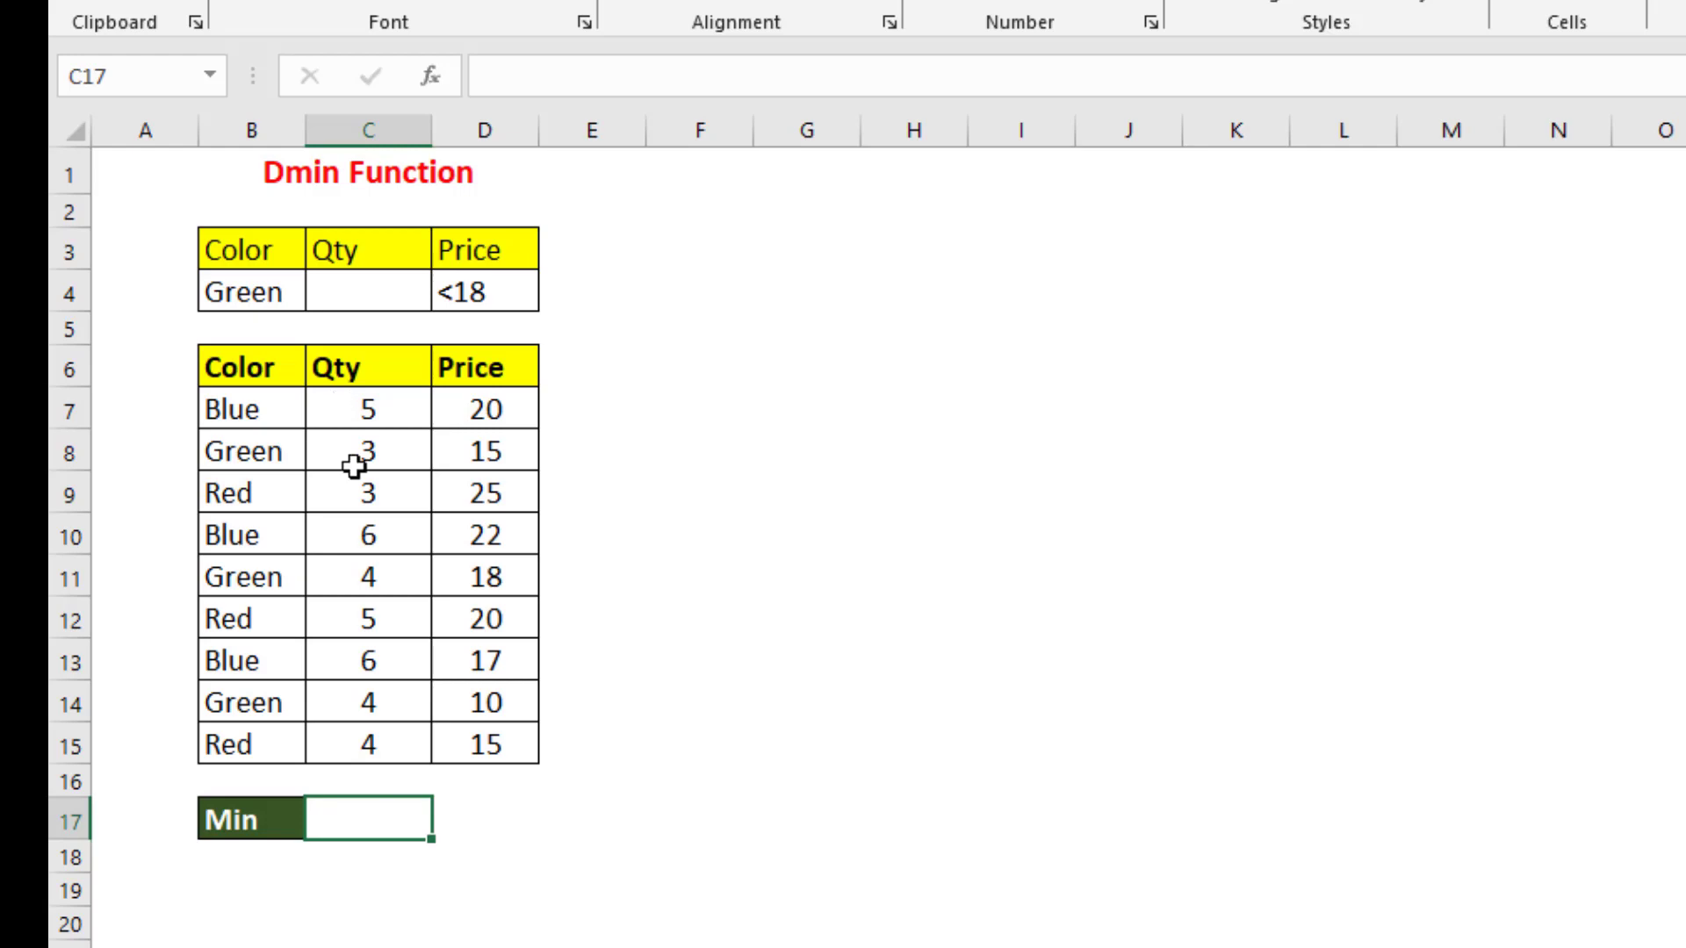
On the Dmin Function sheet, enter =DMIN(B6:D15,"Price",B3:D4) in the Min cell C17 to find the lowest matching price
text(=dmi)
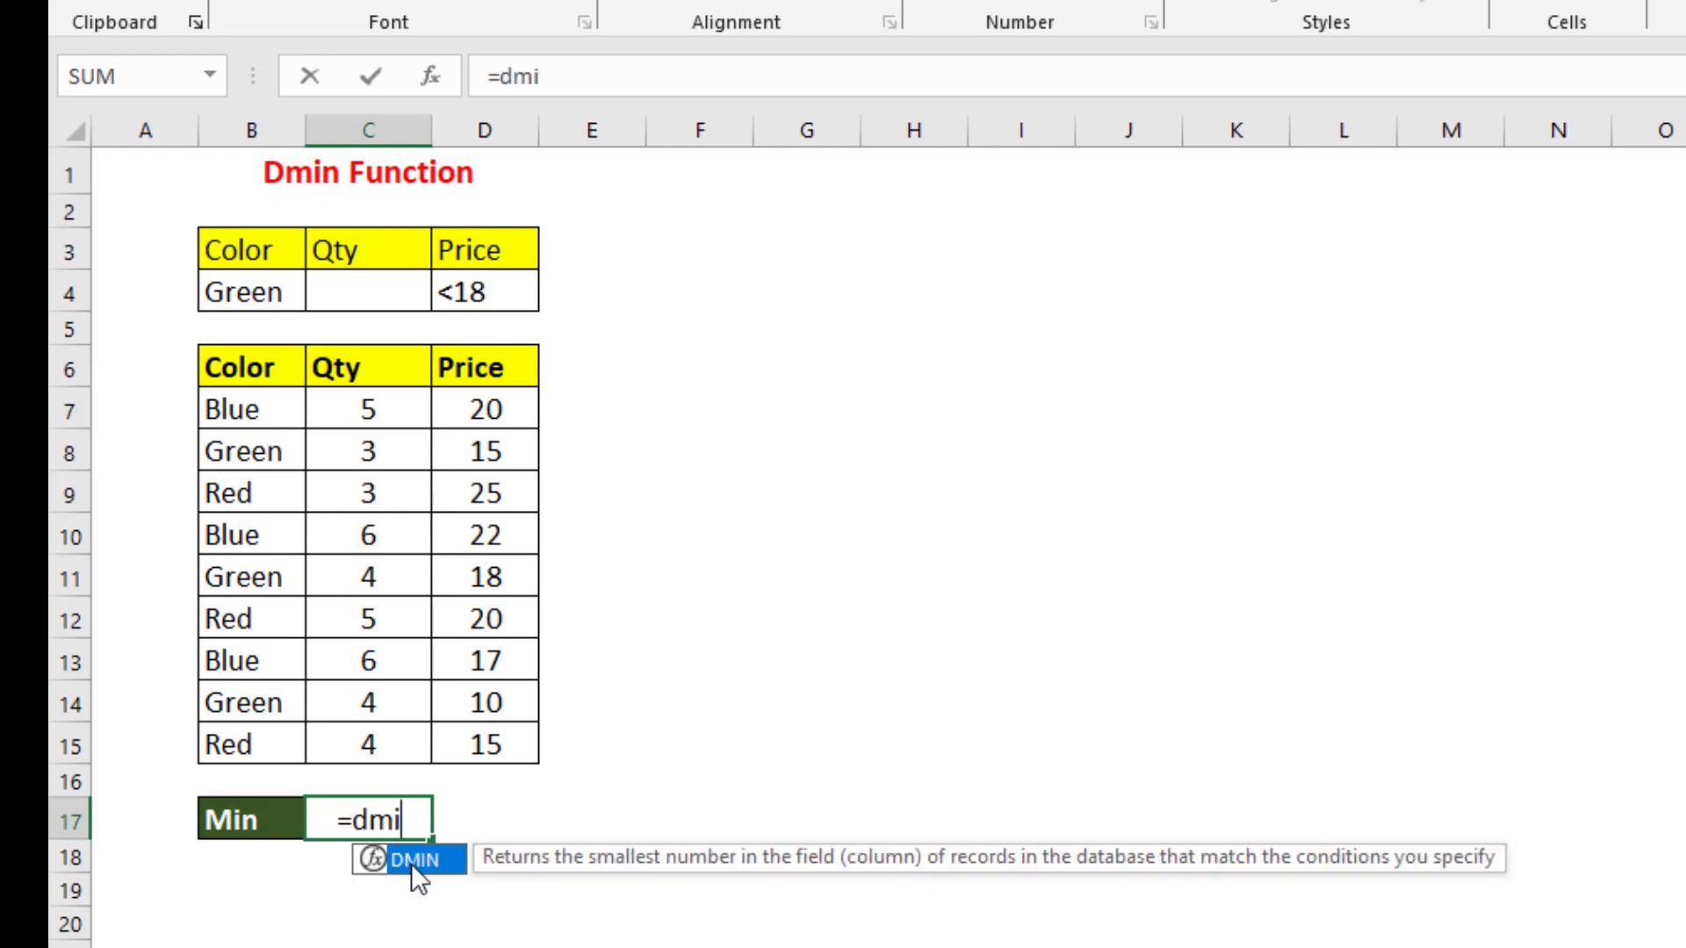
double_click(411, 862)
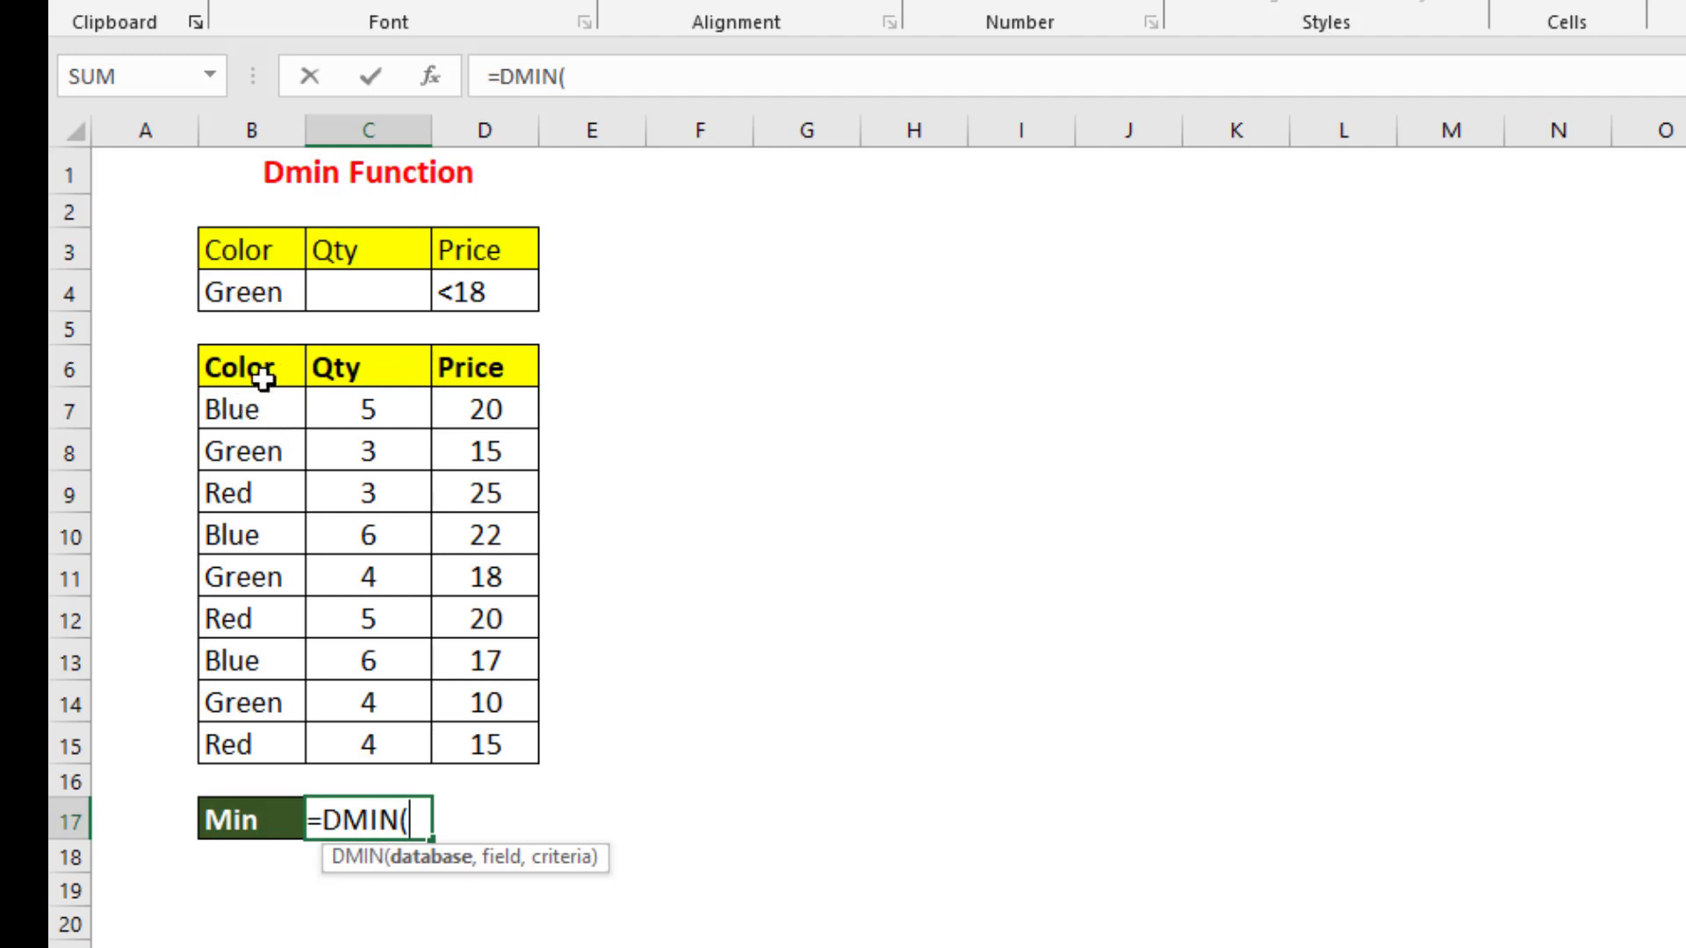
drag(246, 374, 478, 745)
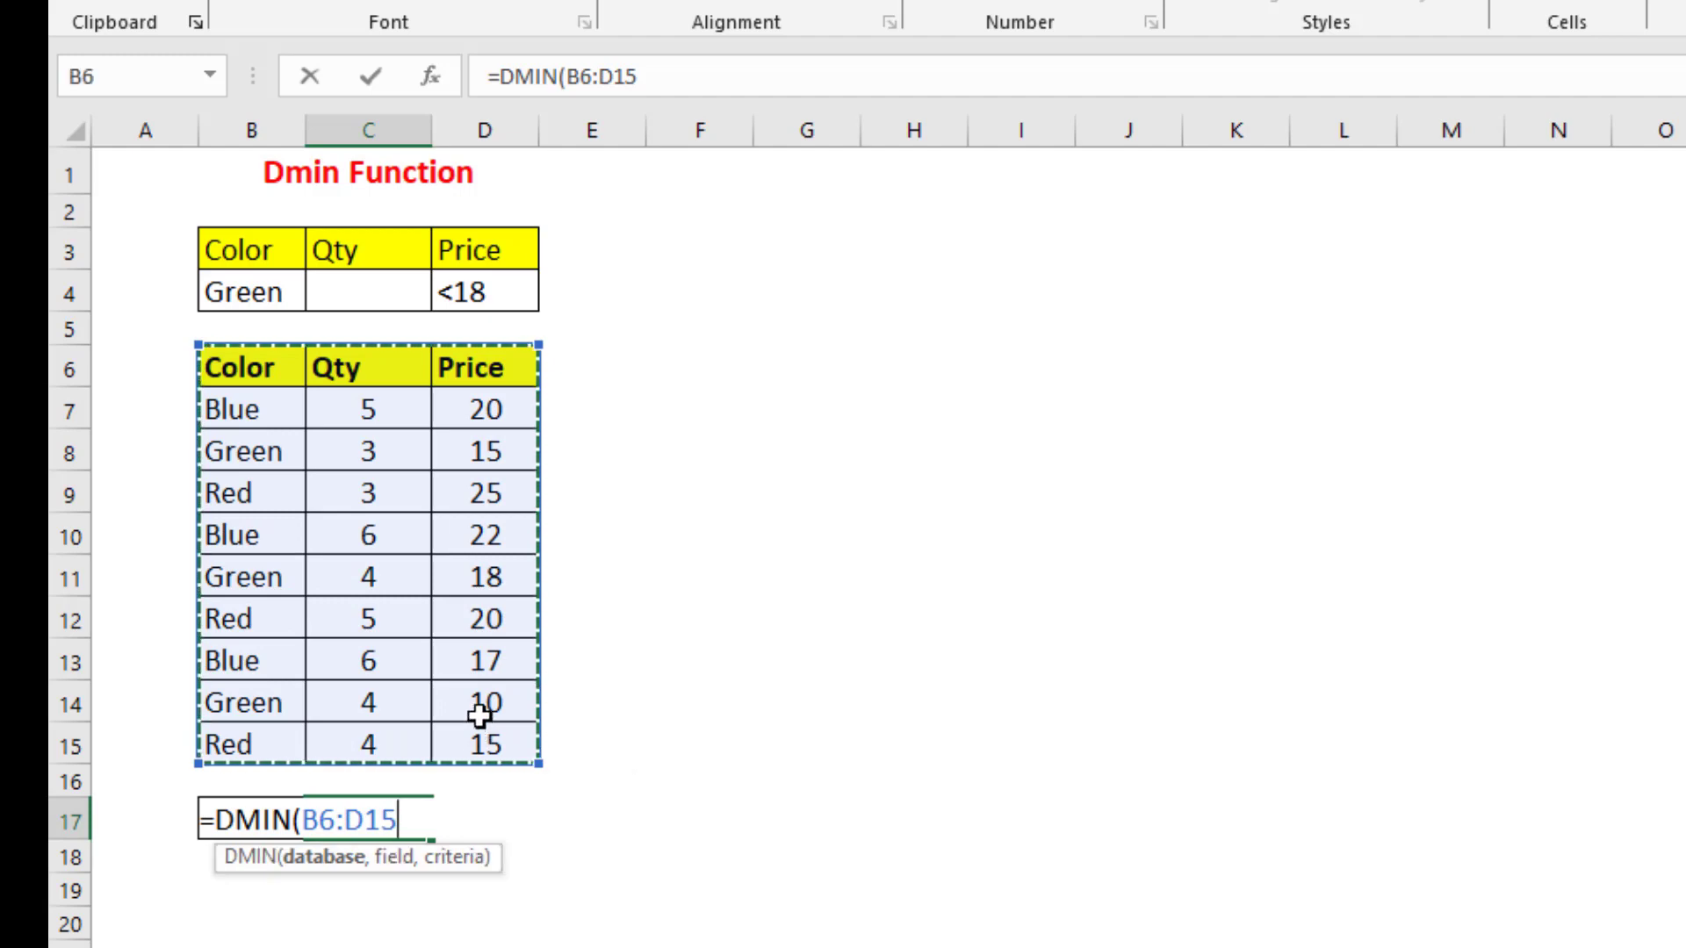
text(,)
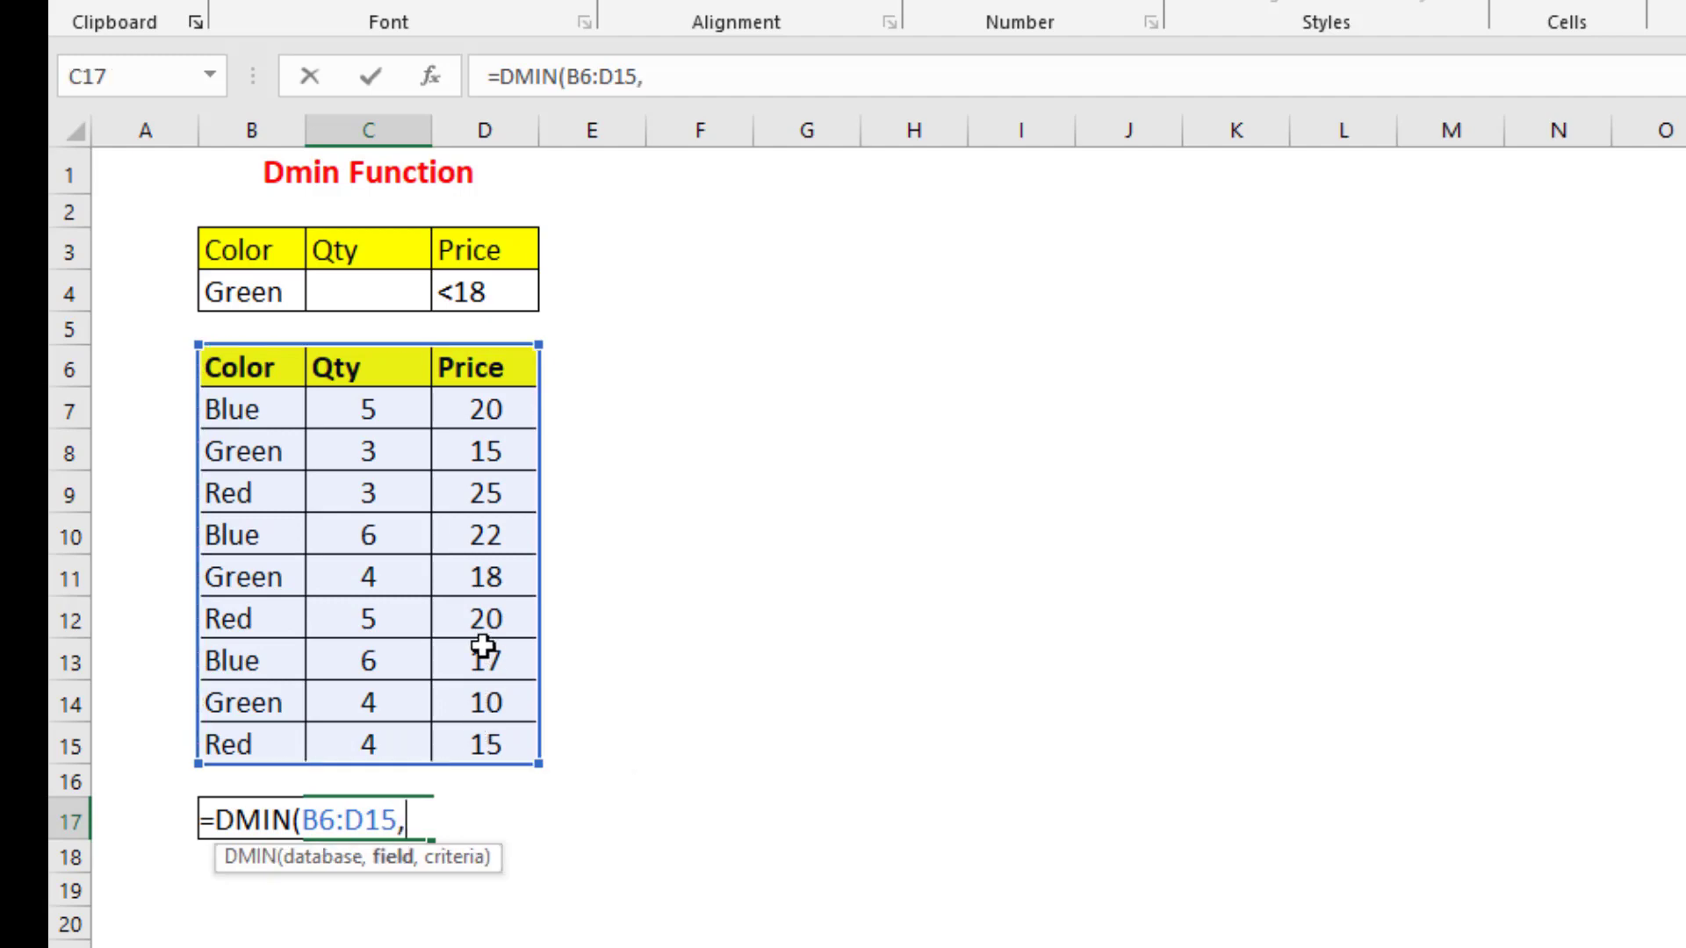
text("Pric)
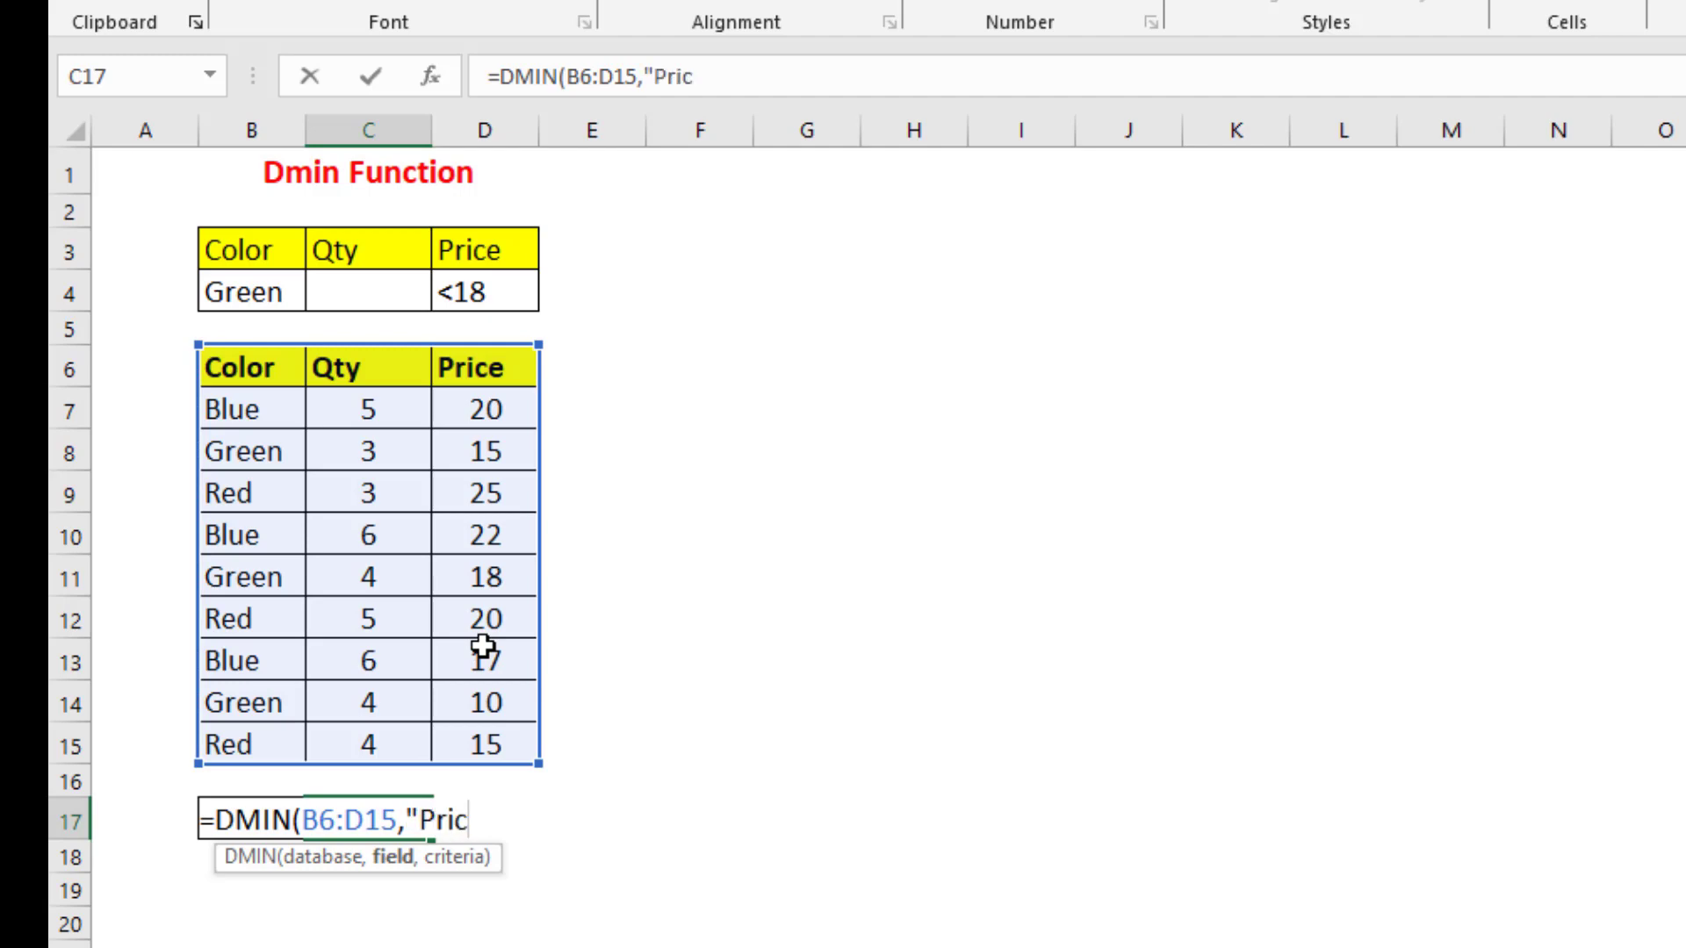
text(e",)
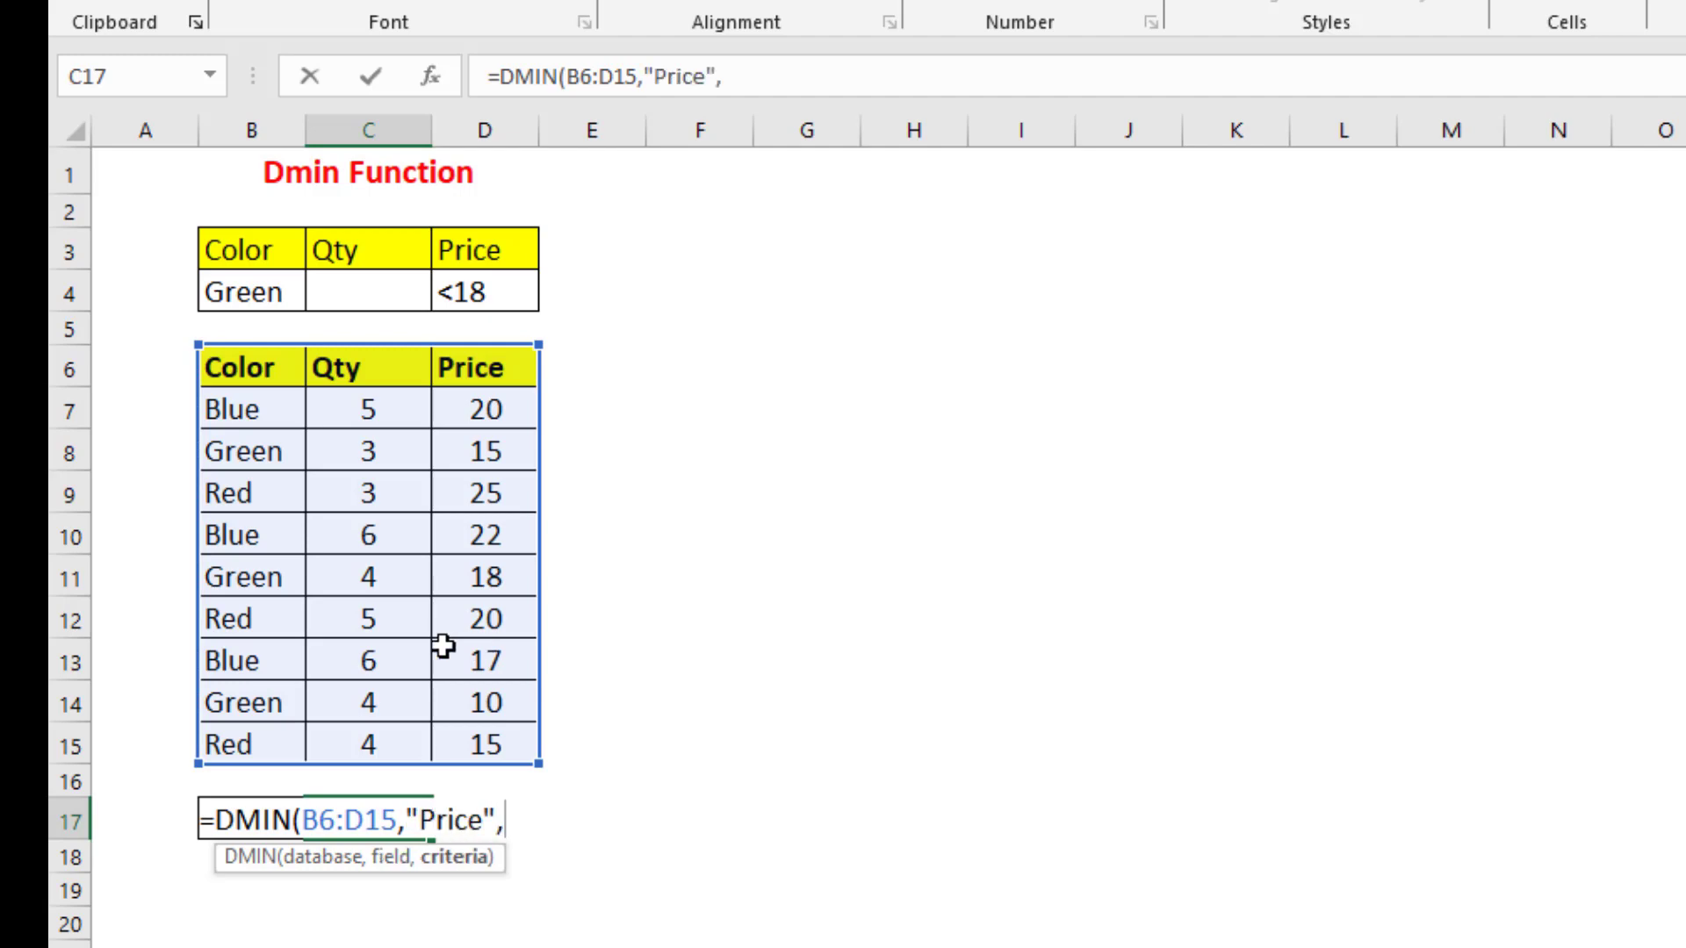
drag(234, 239, 489, 302)
text())
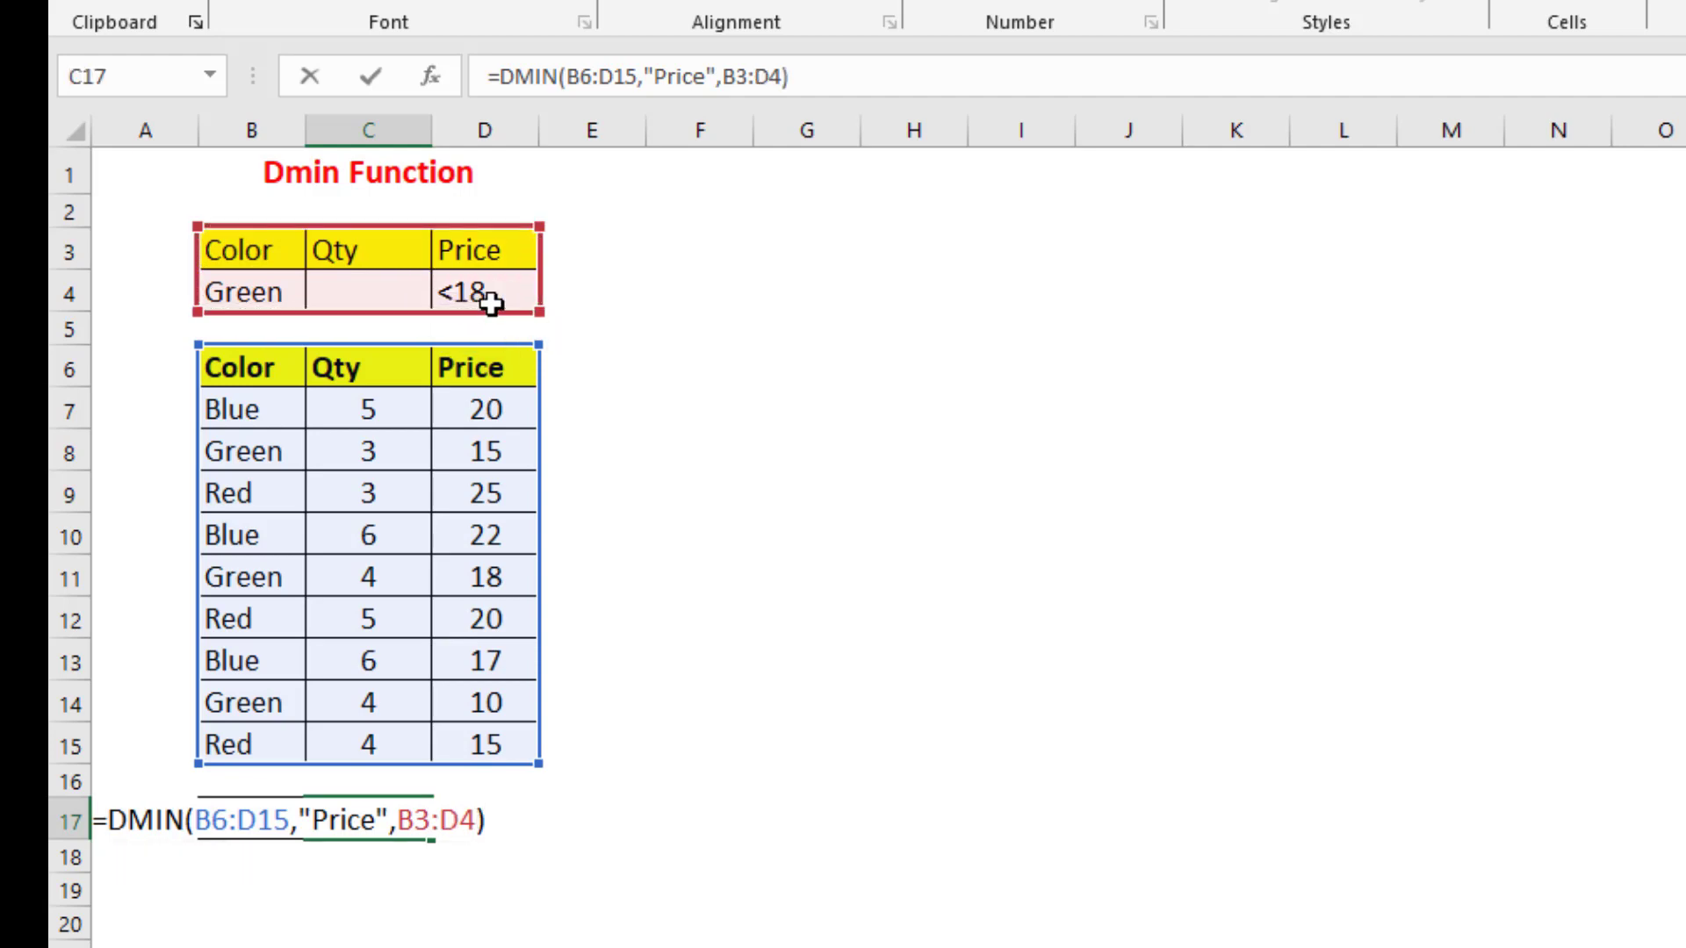
key(Return)
click(372, 808)
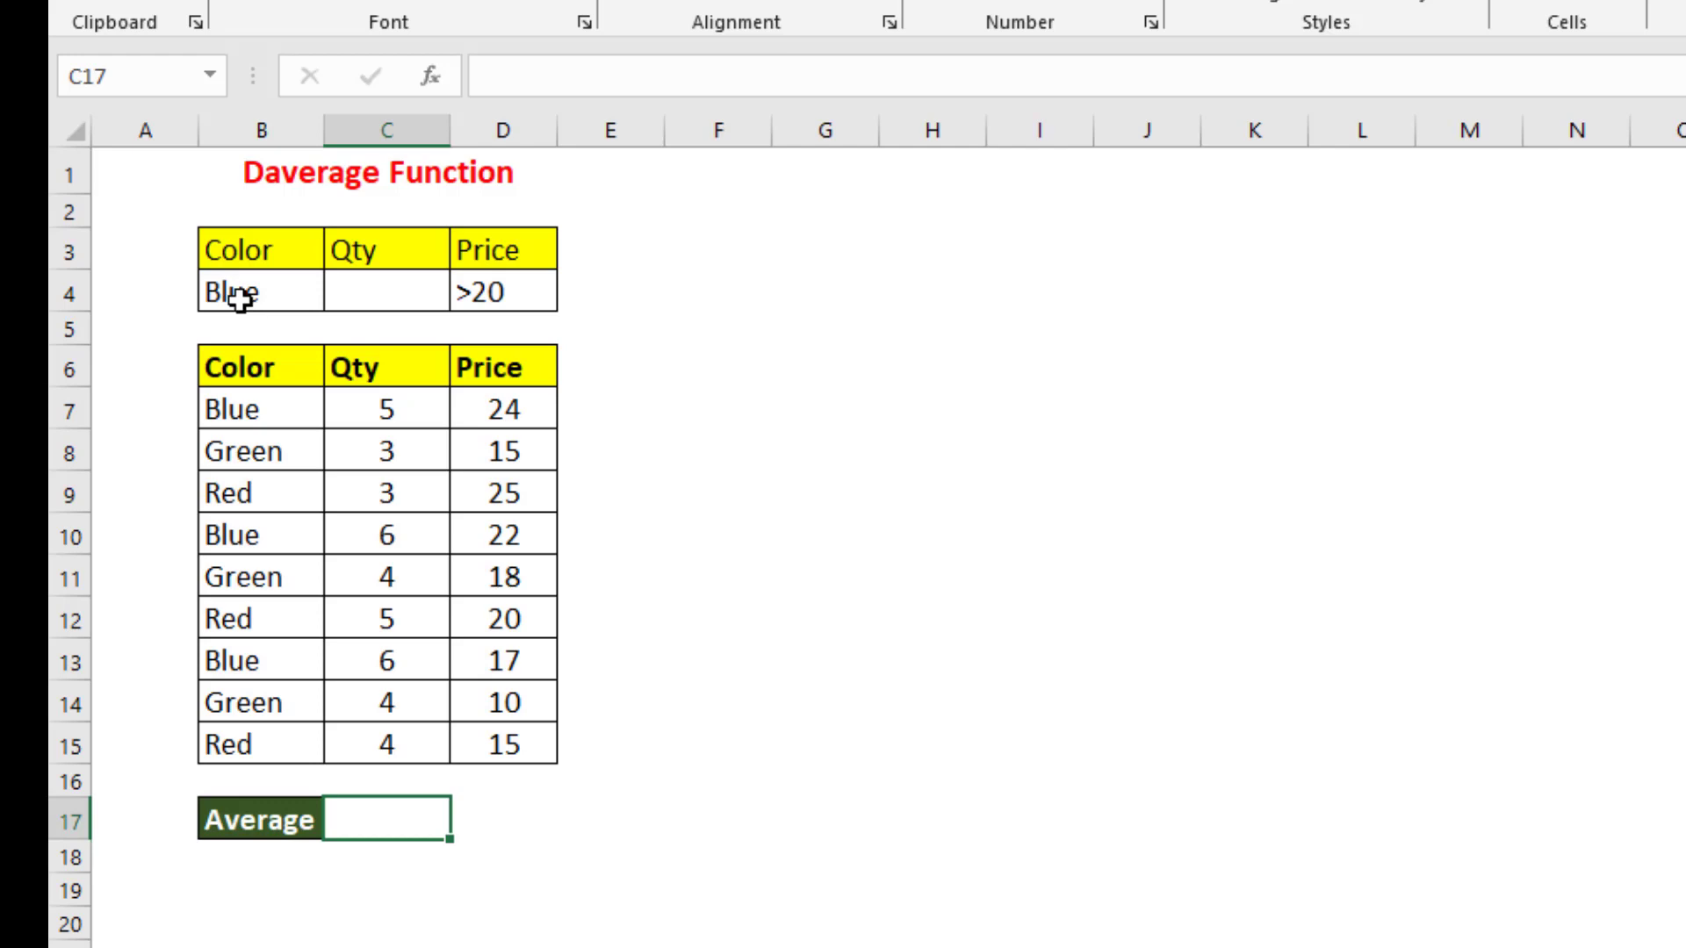
On the Daverage Function sheet, fill the three Blue records, B7:D7, B10:D10 and B13:D13, with standard light green
click(497, 296)
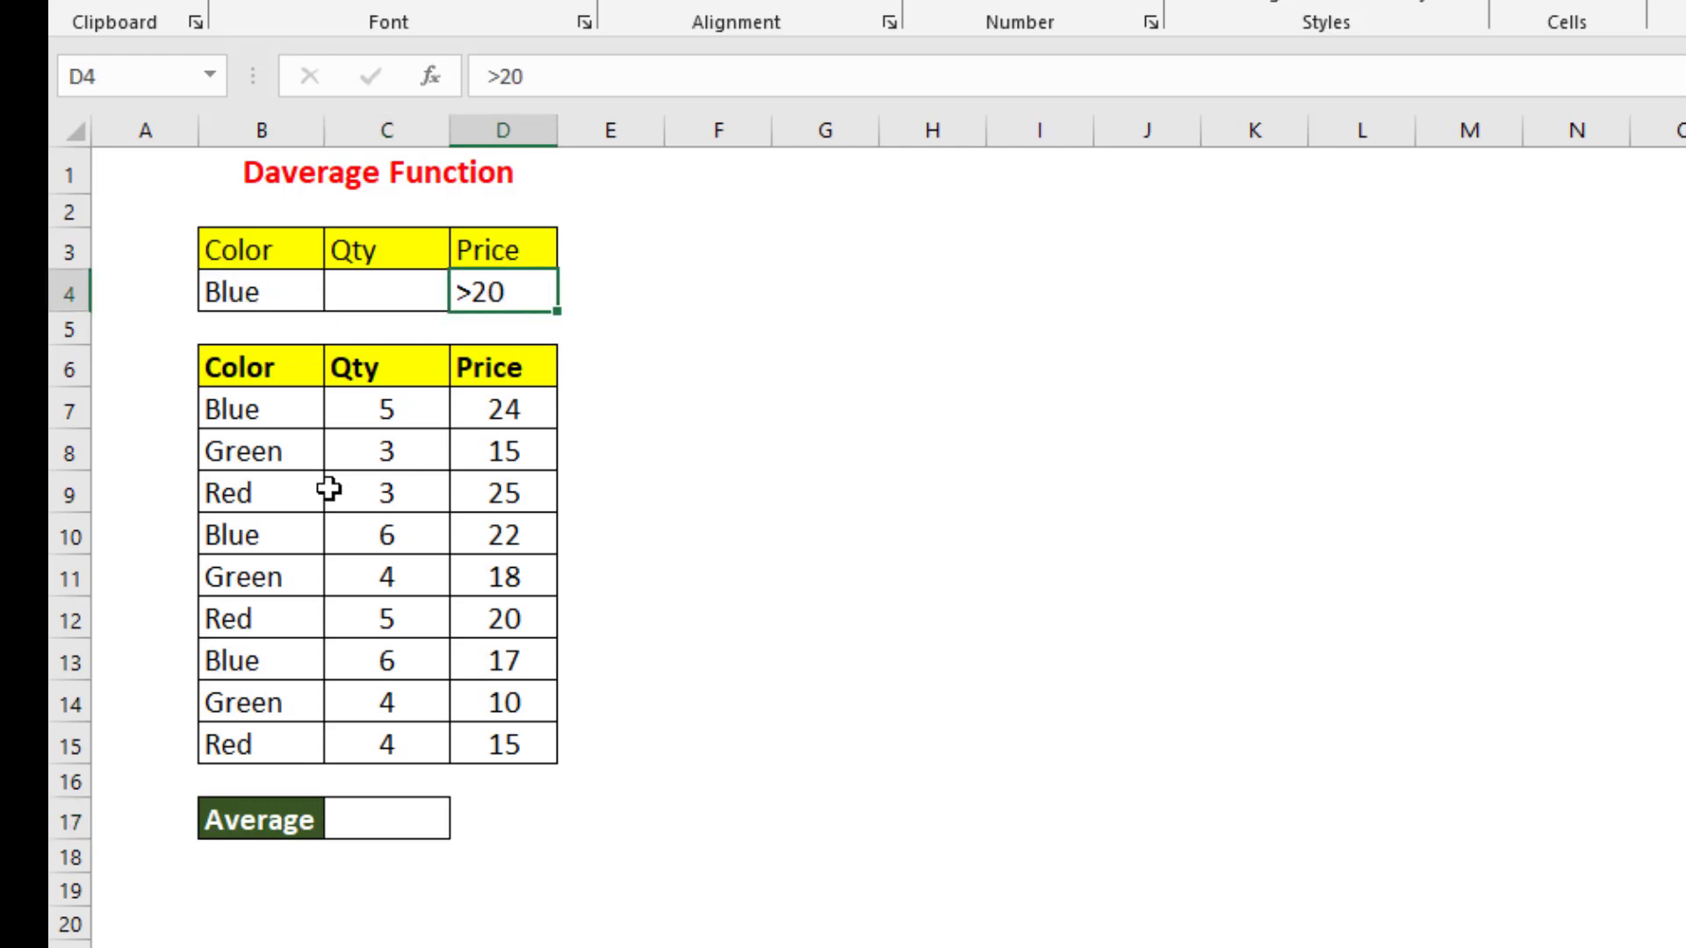
drag(253, 416, 467, 413)
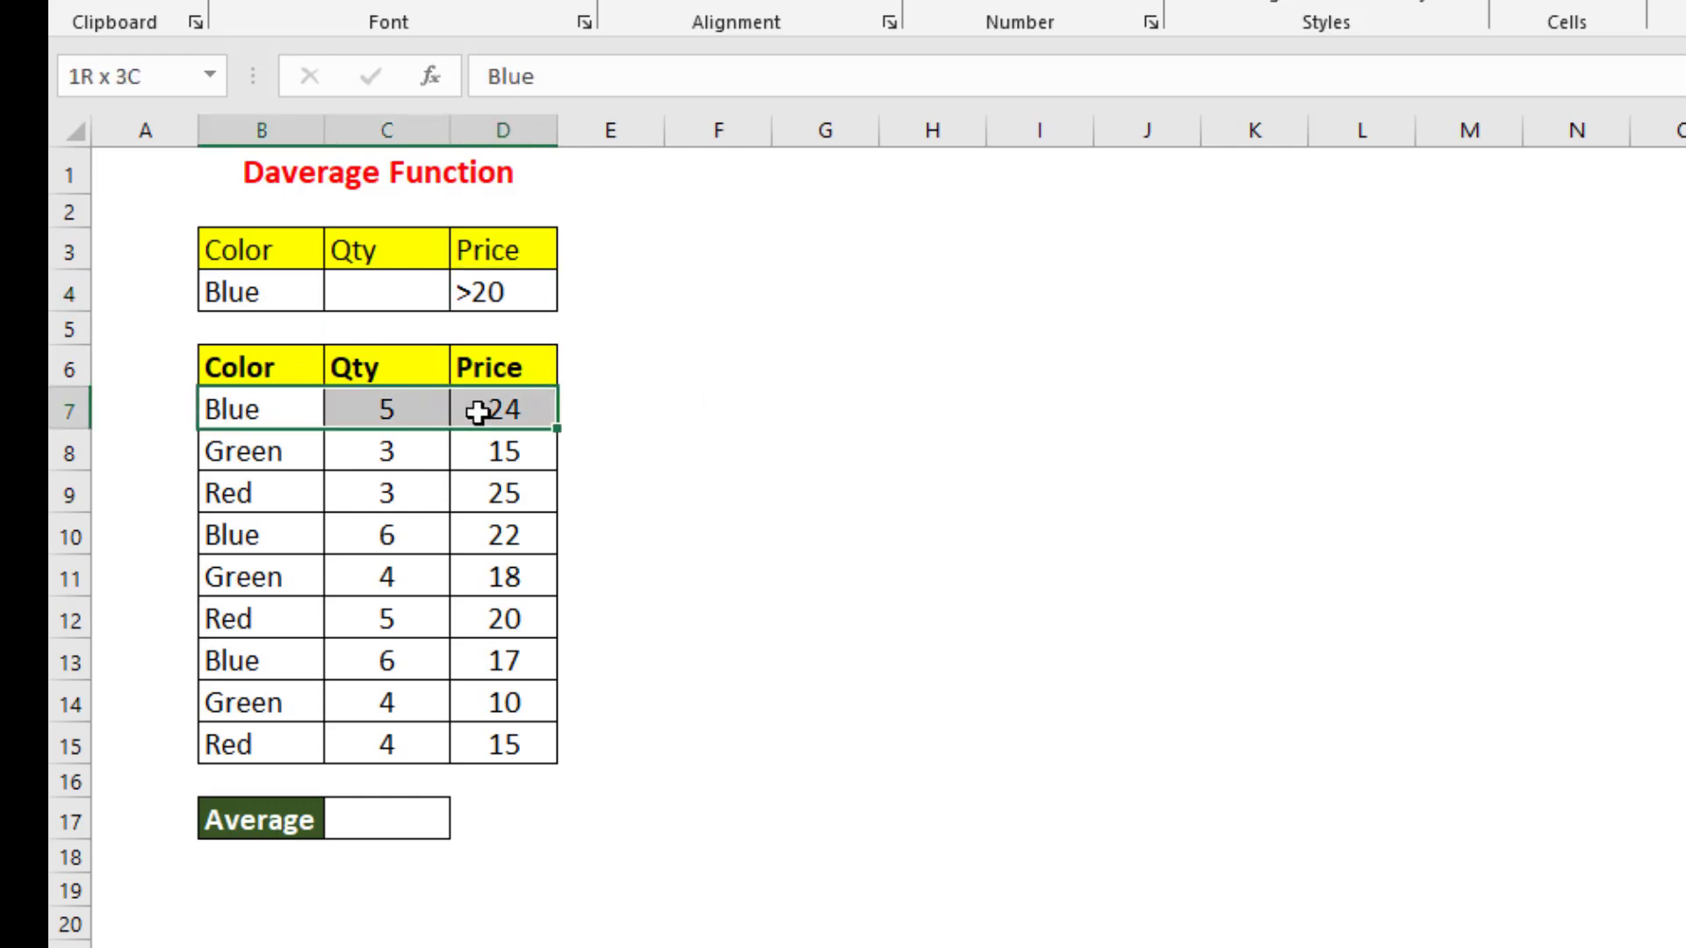
click(518, 5)
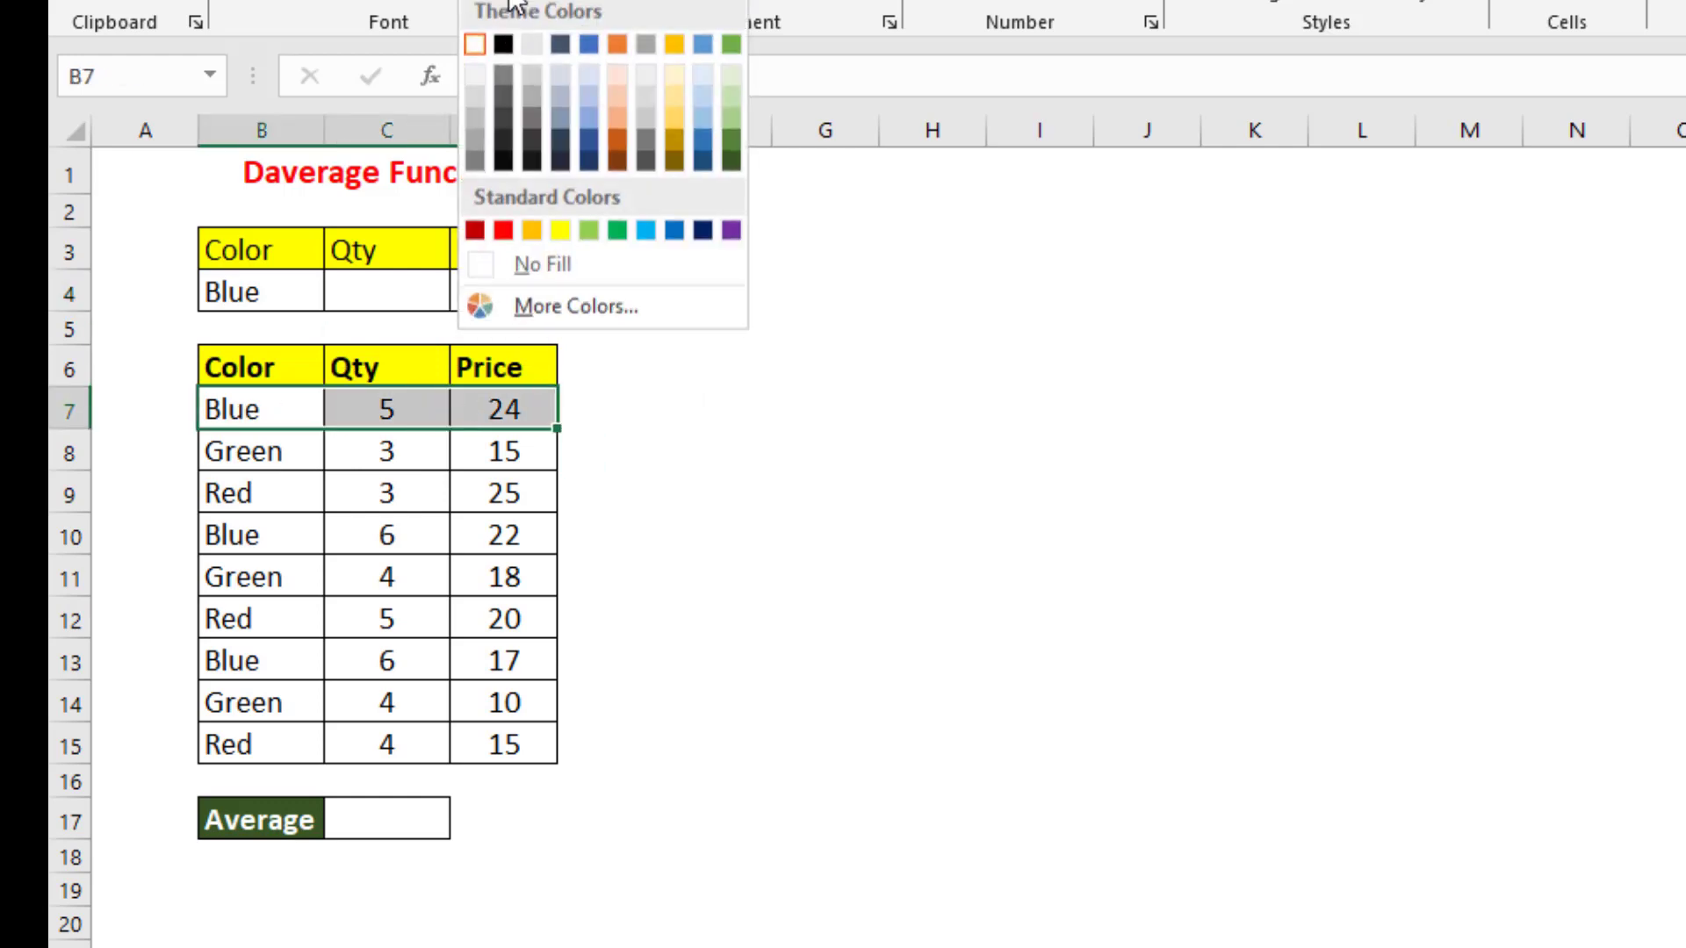
click(590, 234)
drag(262, 534, 501, 530)
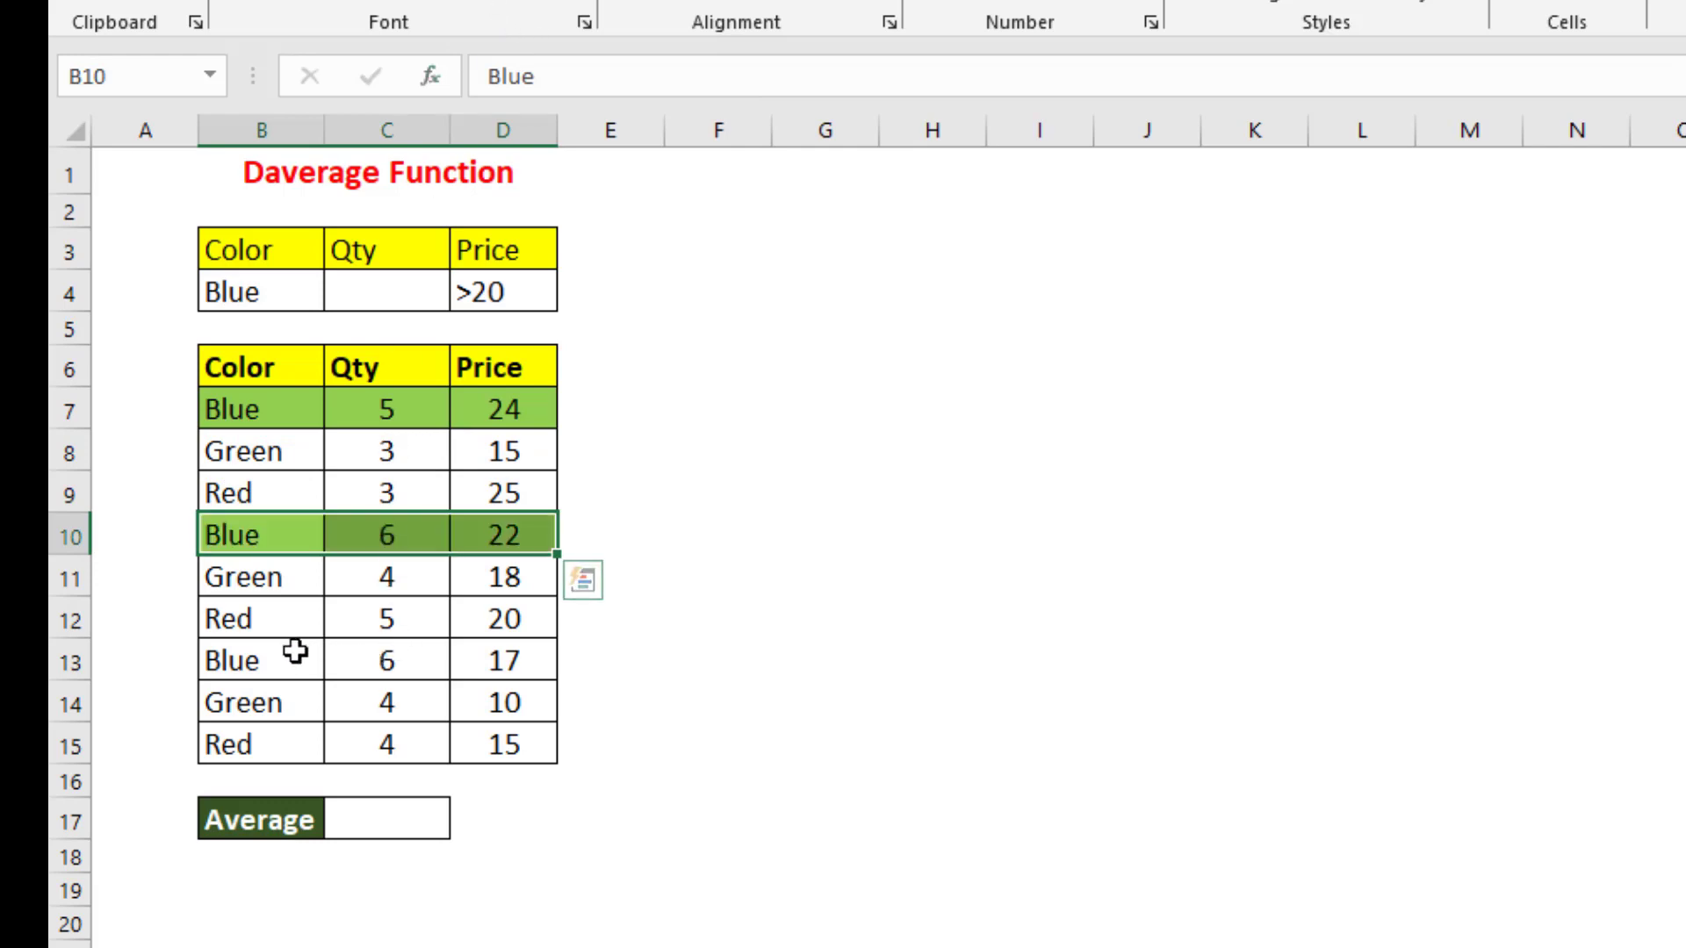
drag(226, 663, 509, 663)
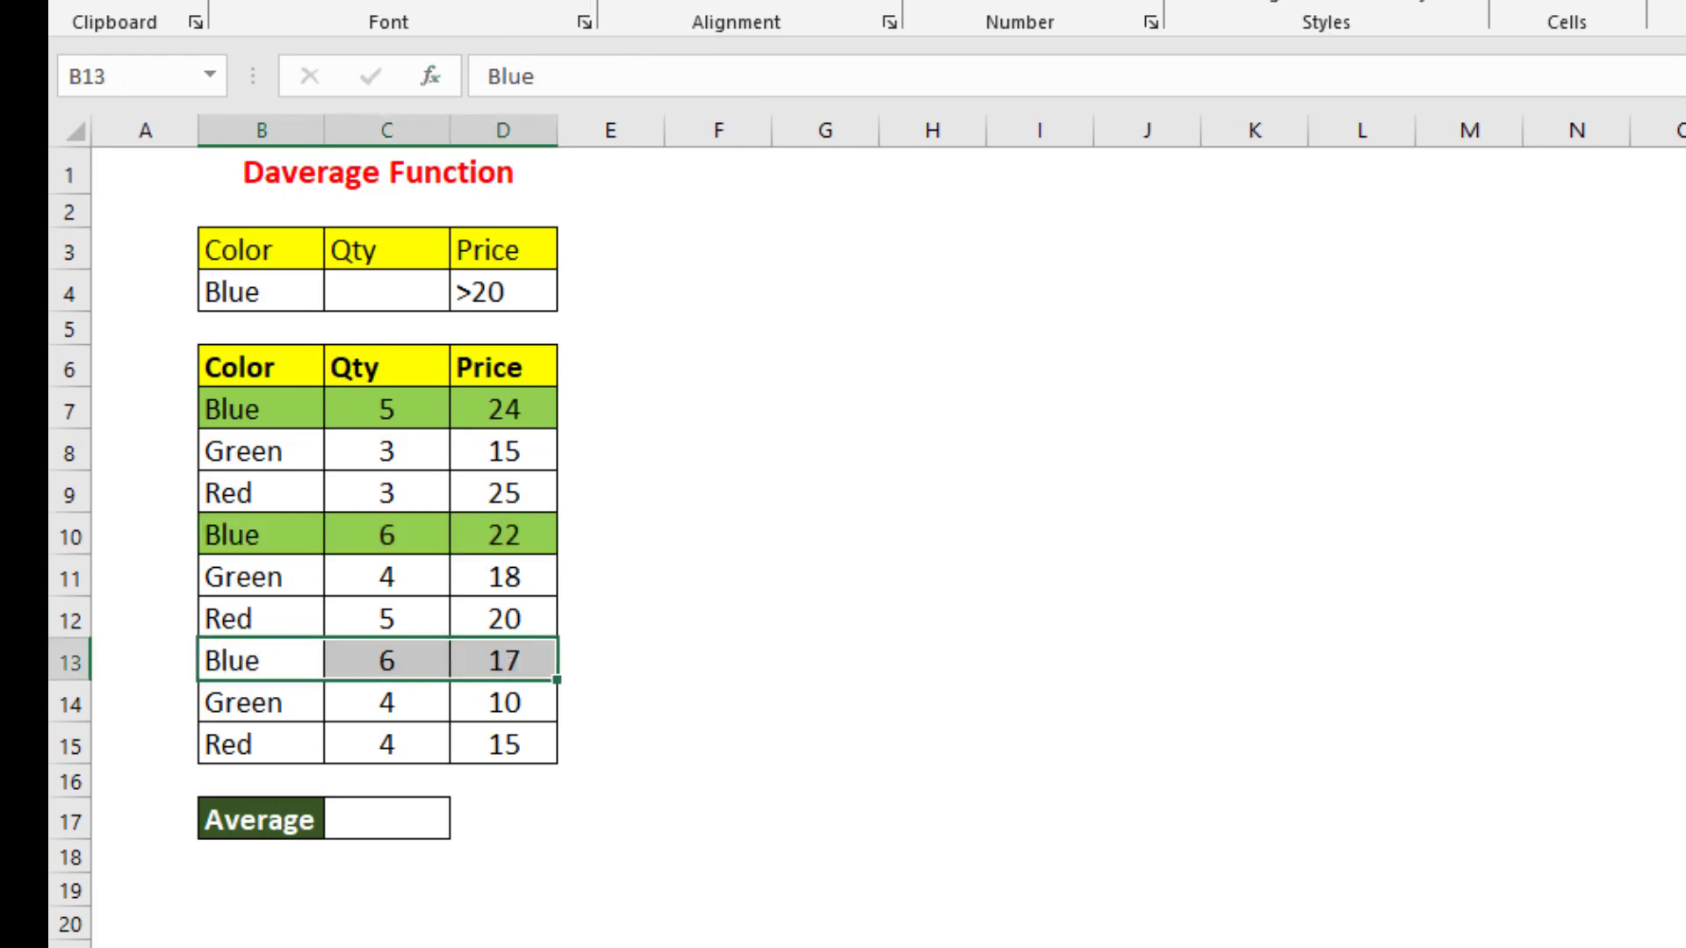
click(443, 2)
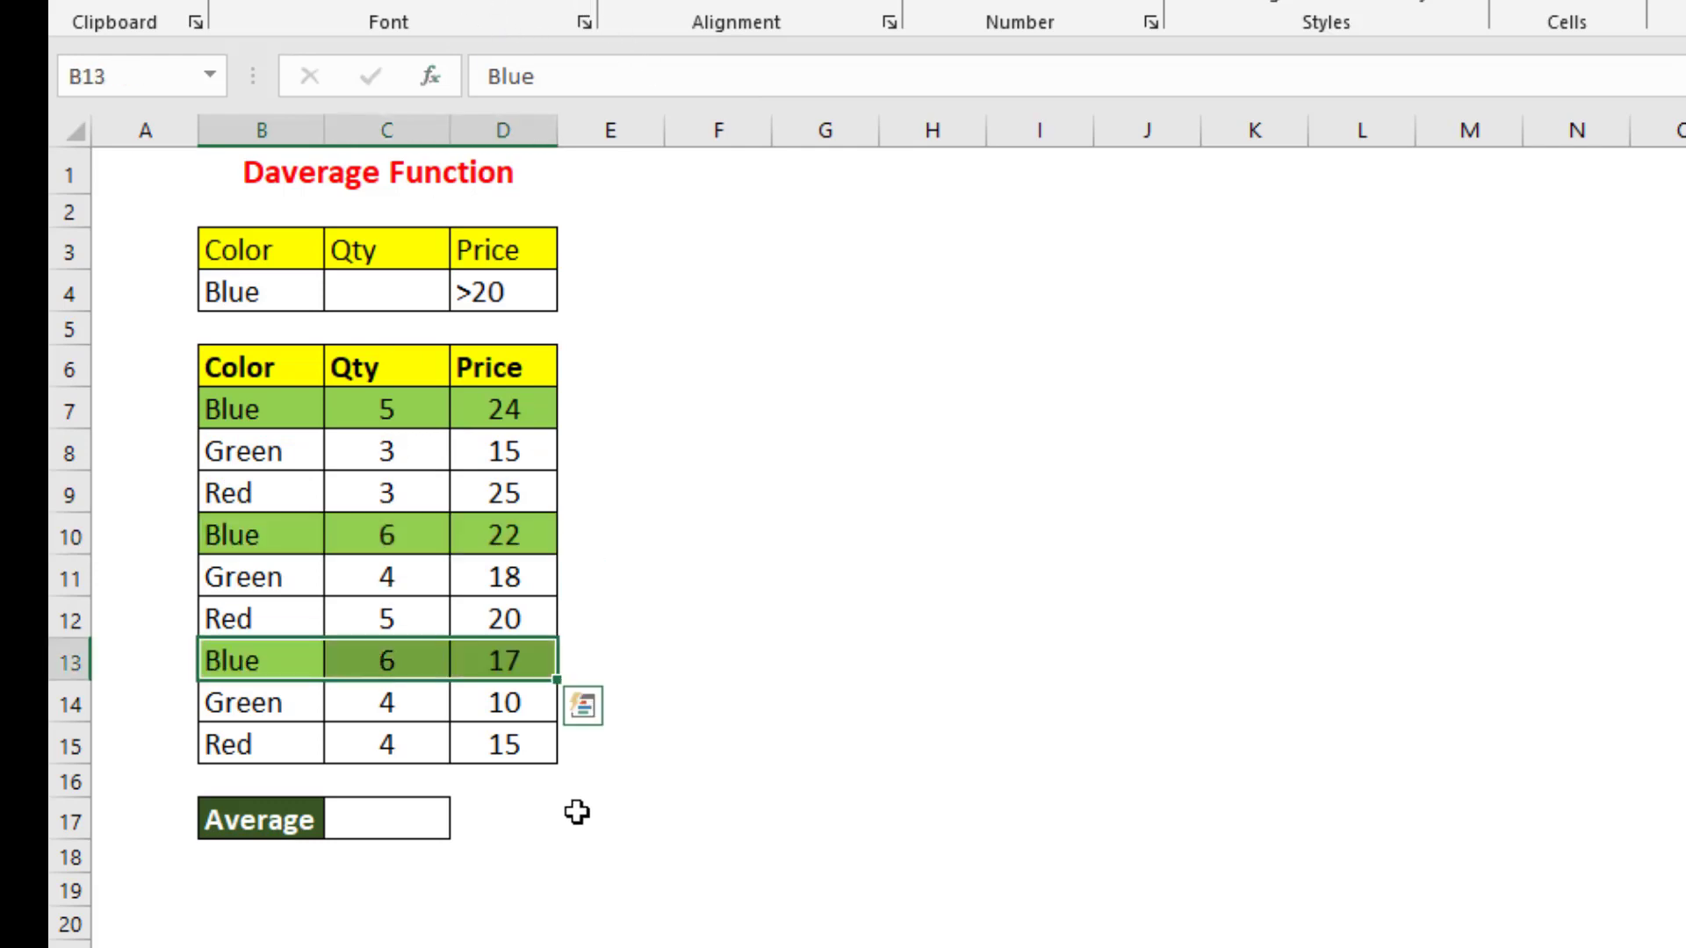
click(494, 659)
click(482, 413)
click(482, 534)
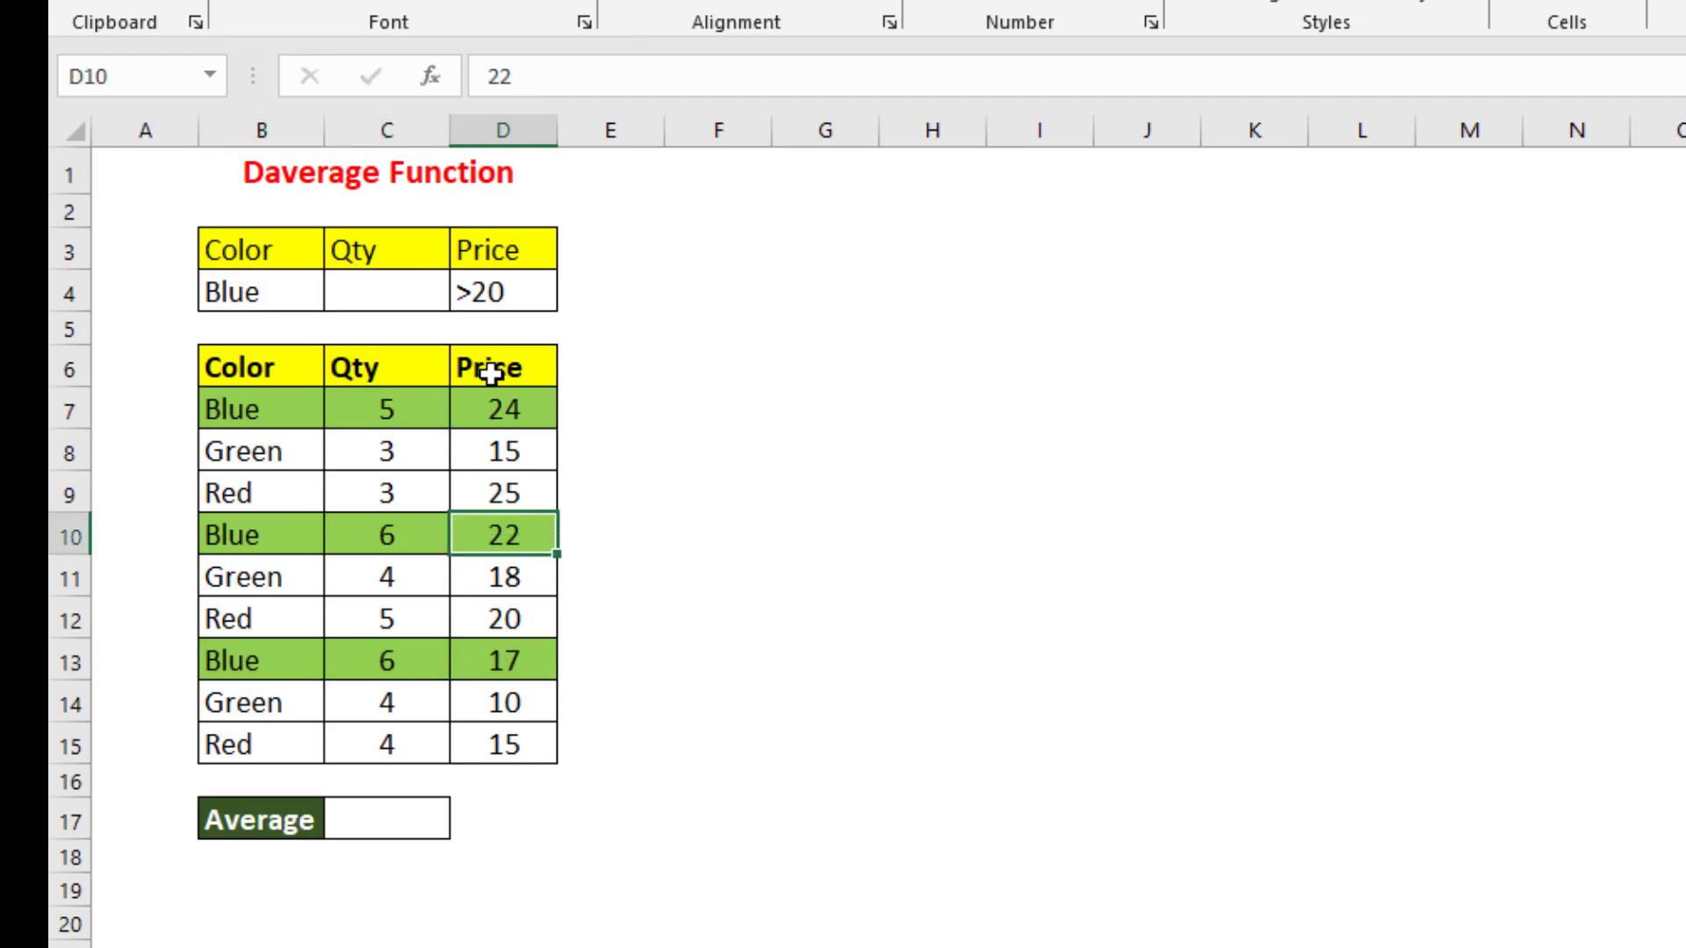
click(489, 406)
click(475, 525)
Enter =DAVERAGE(B6:D15,"Price",B3:D4) in the Average cell C17 to average the prices of records meeting the criteria
click(396, 814)
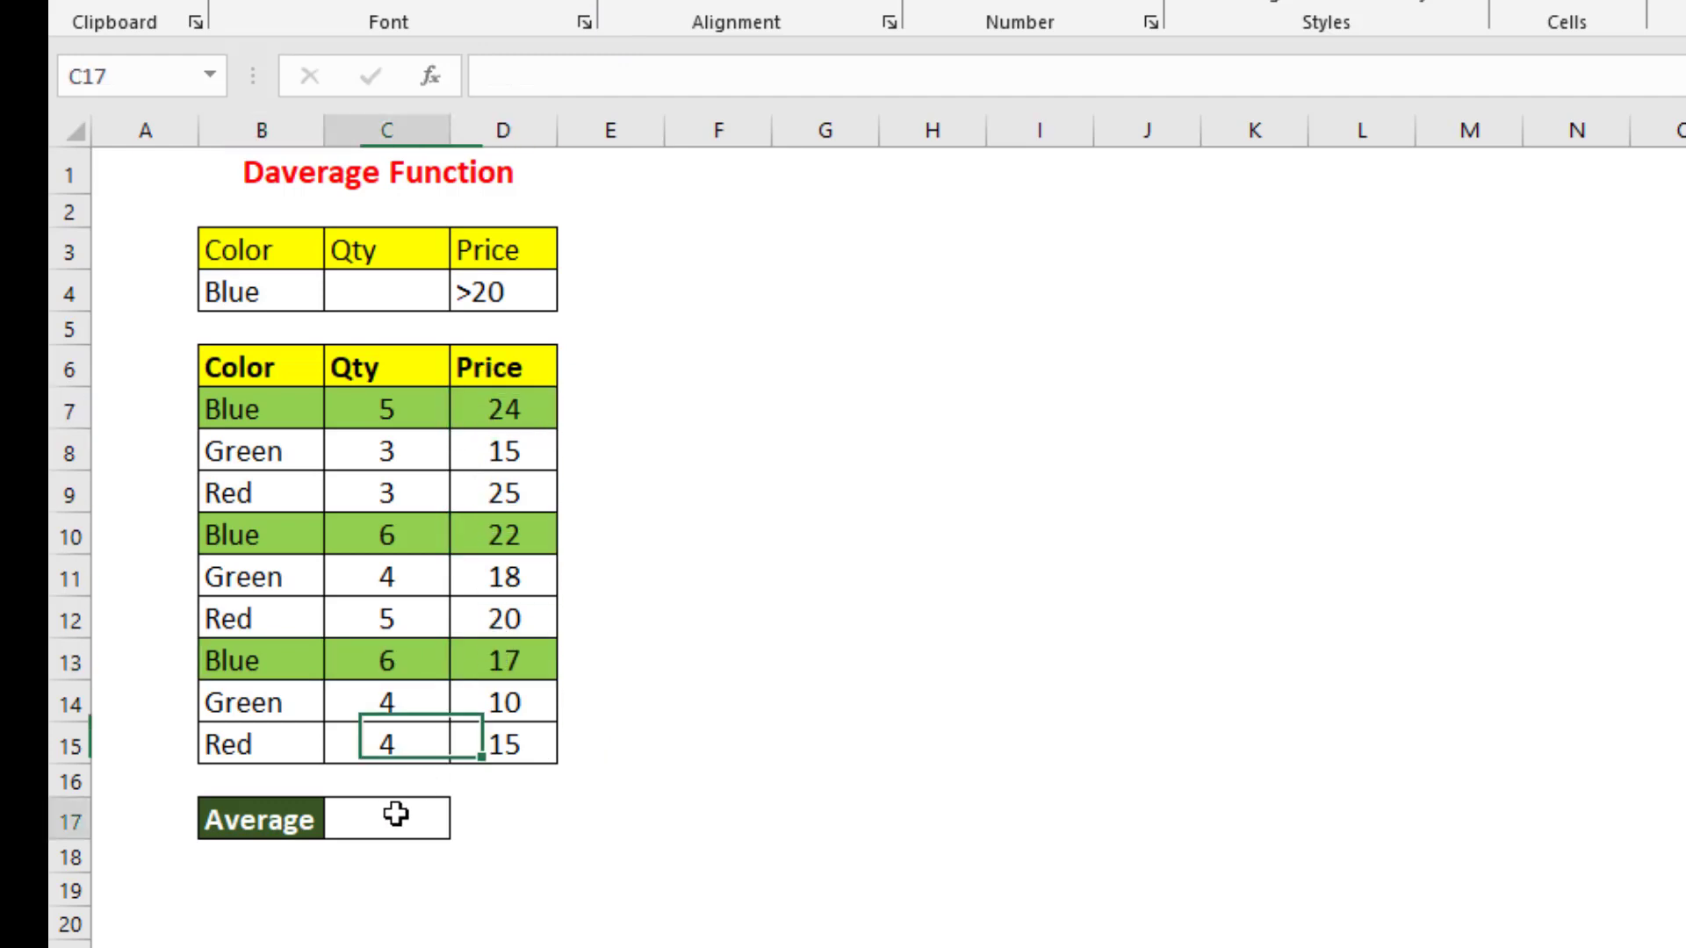
text(=da)
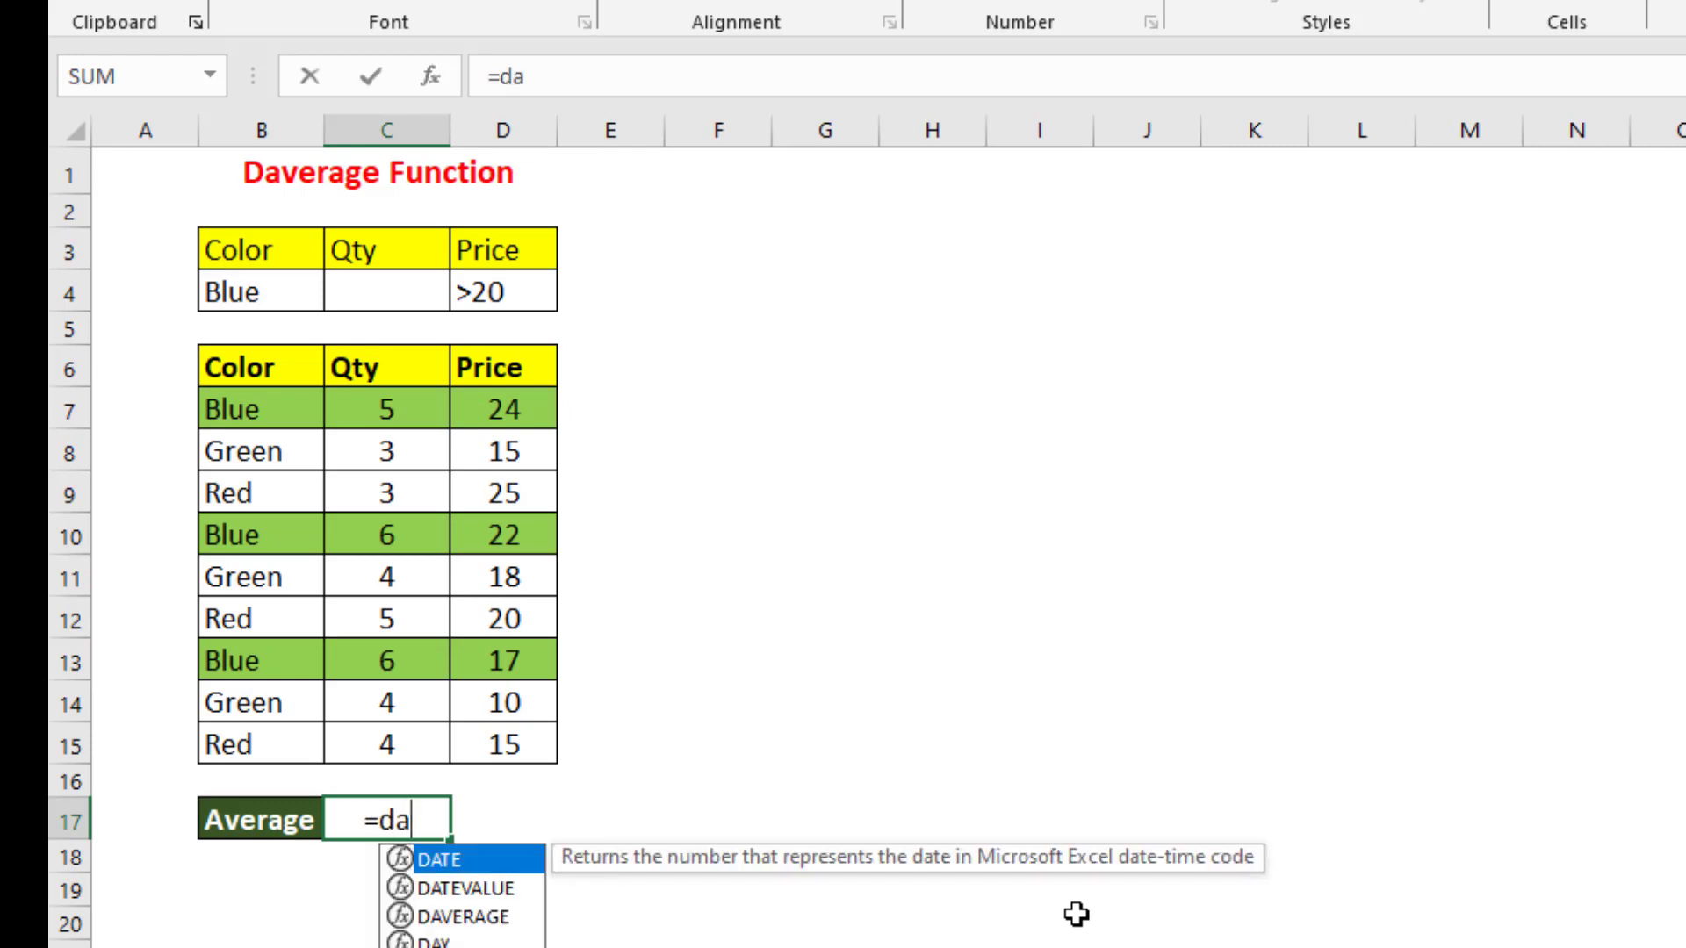
double_click(509, 920)
drag(236, 360, 461, 737)
text(,)
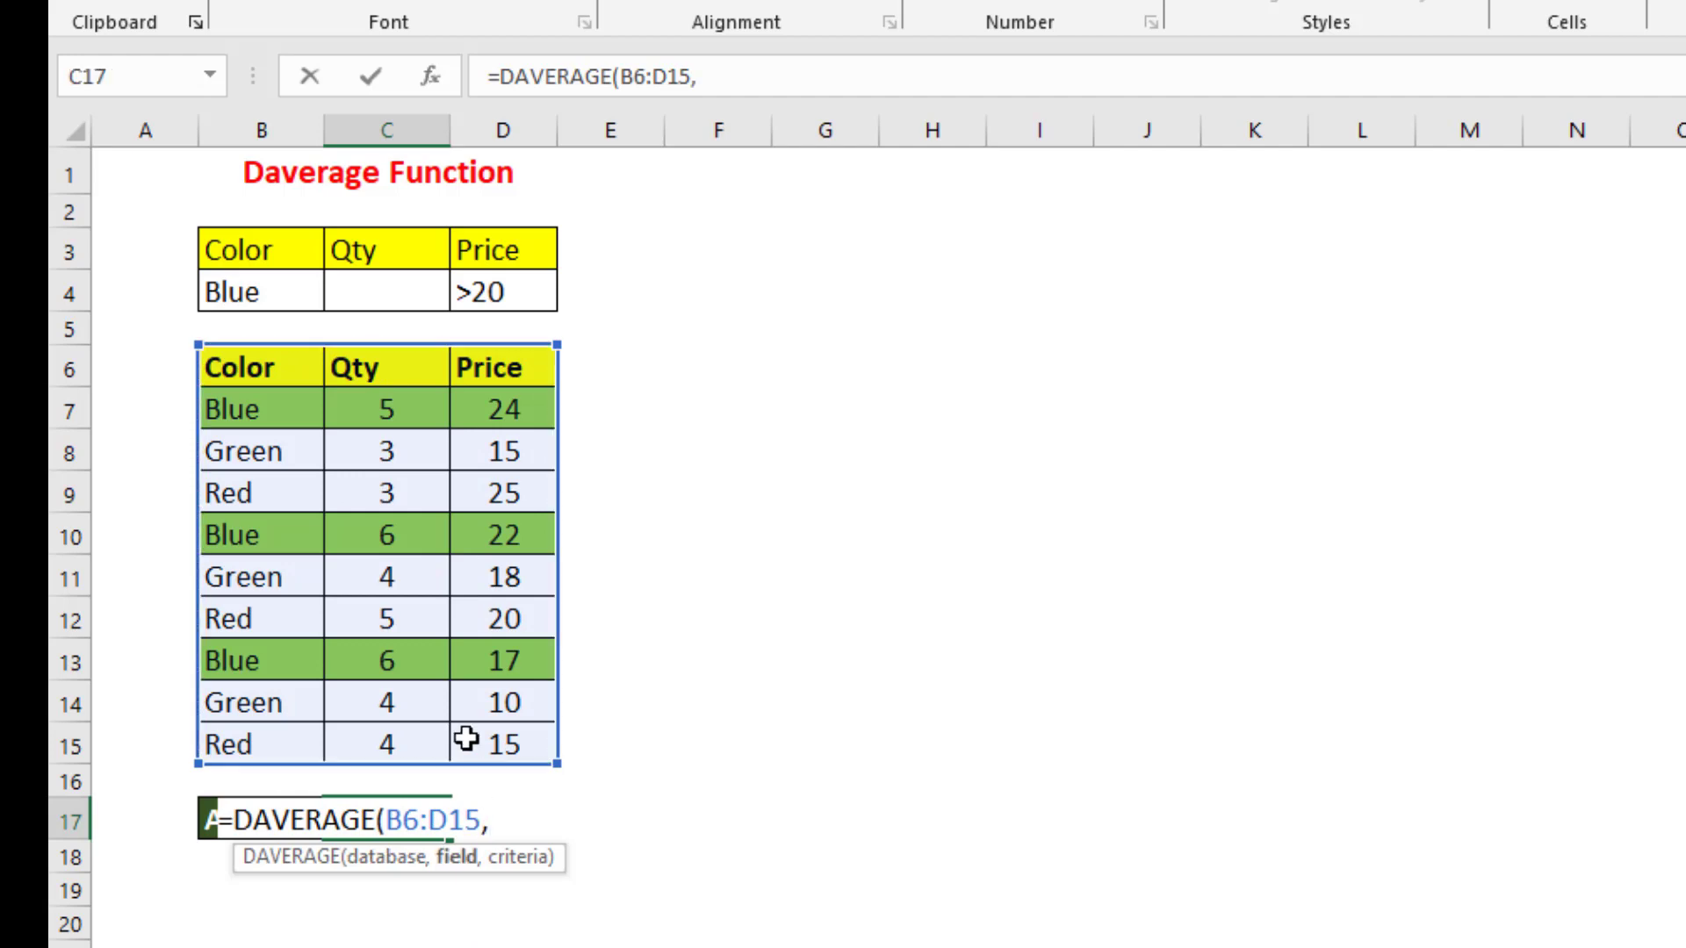
text("Price",)
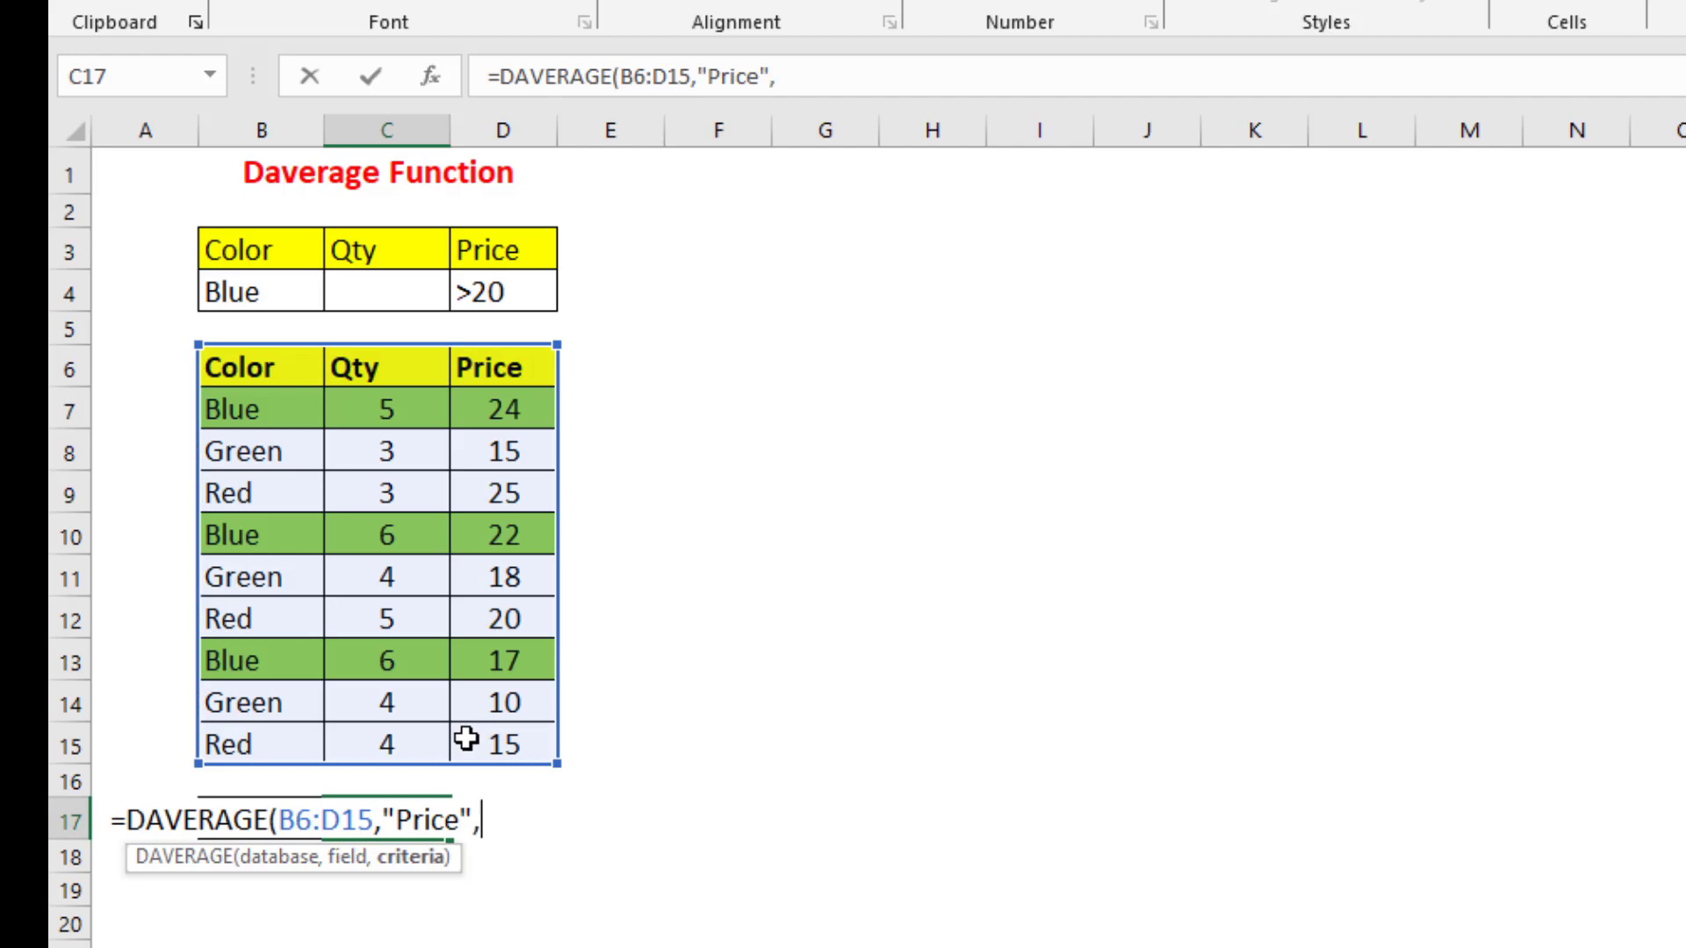
drag(248, 249, 475, 279)
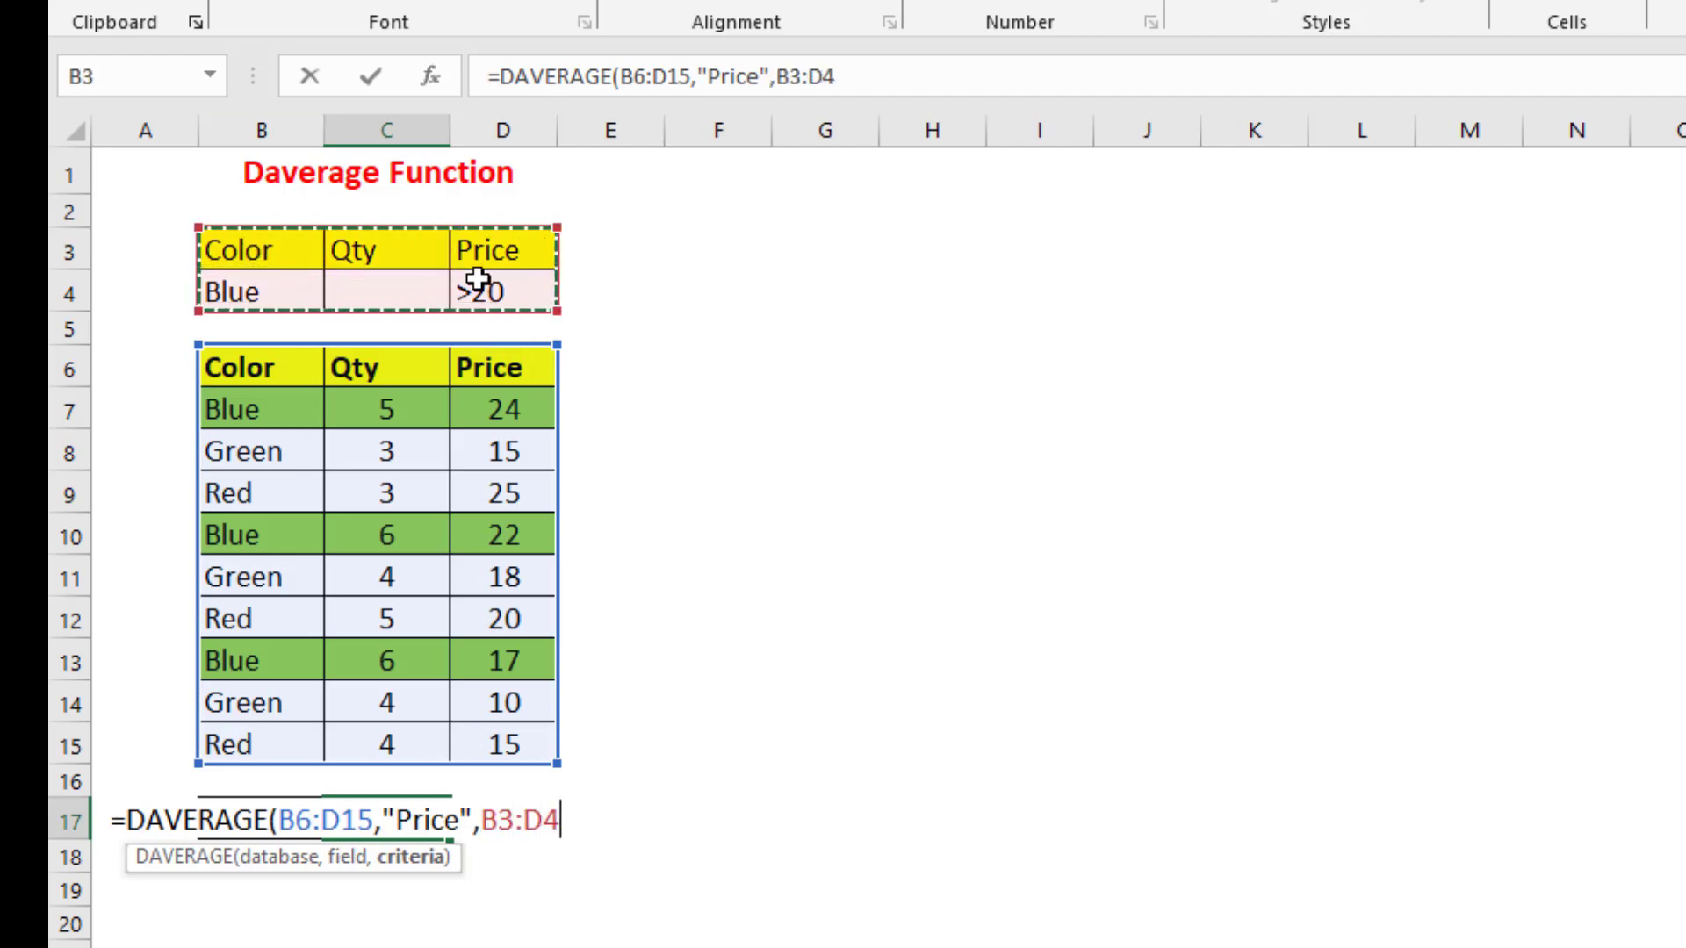
text())
key(Return)
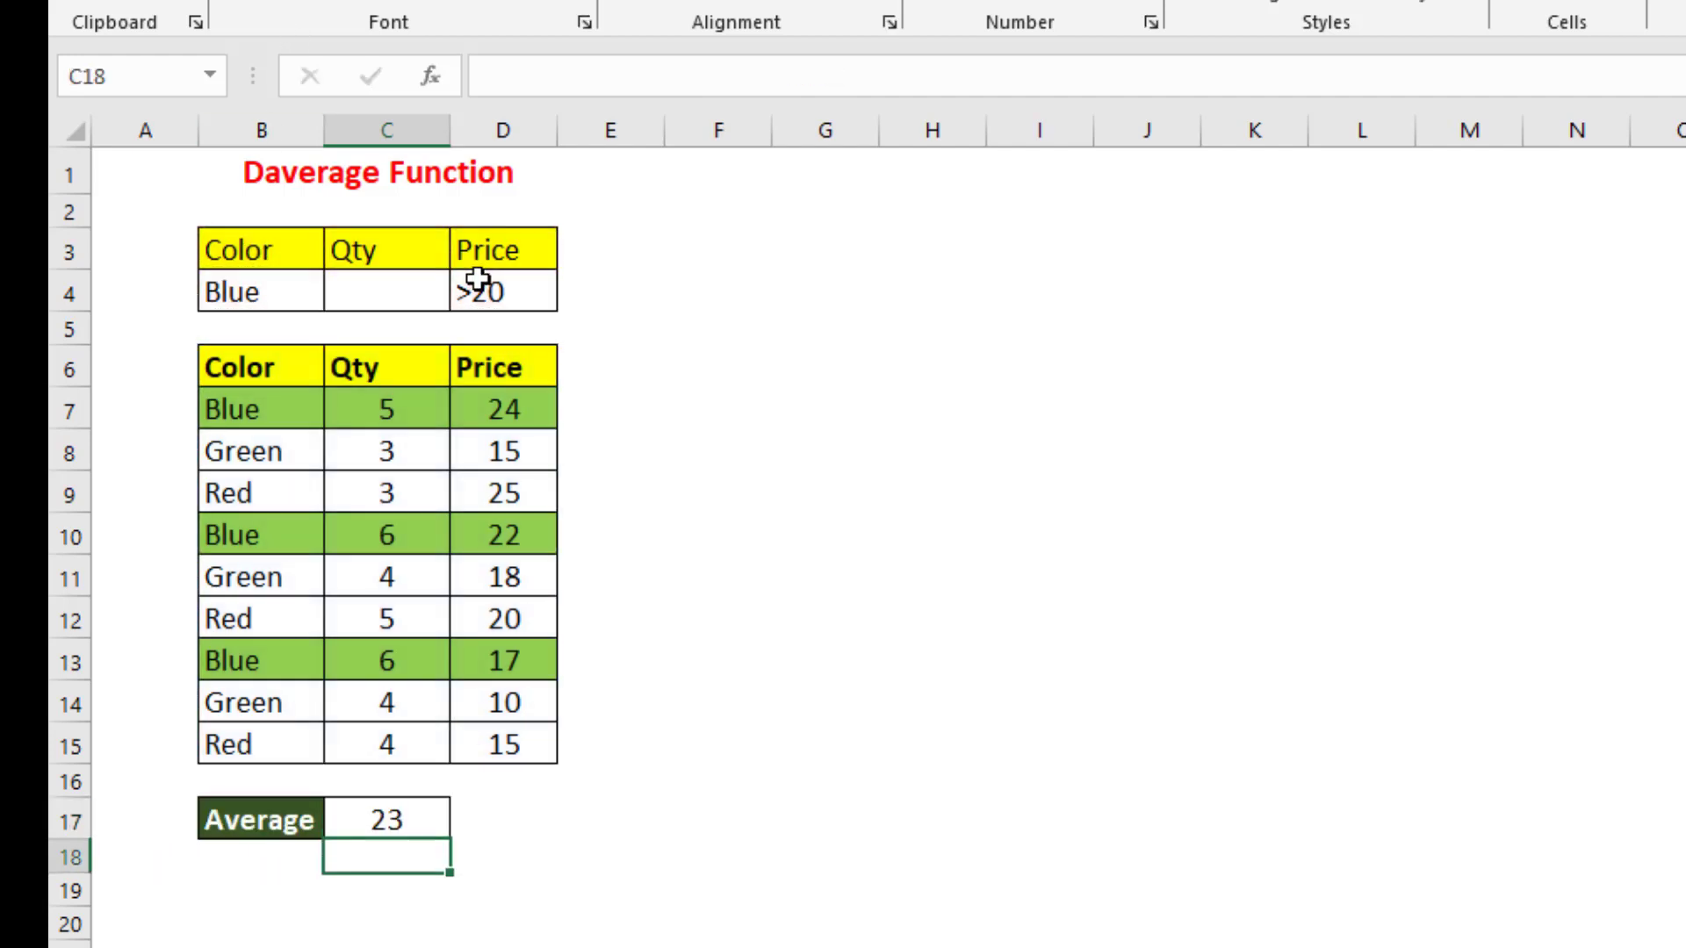
click(395, 825)
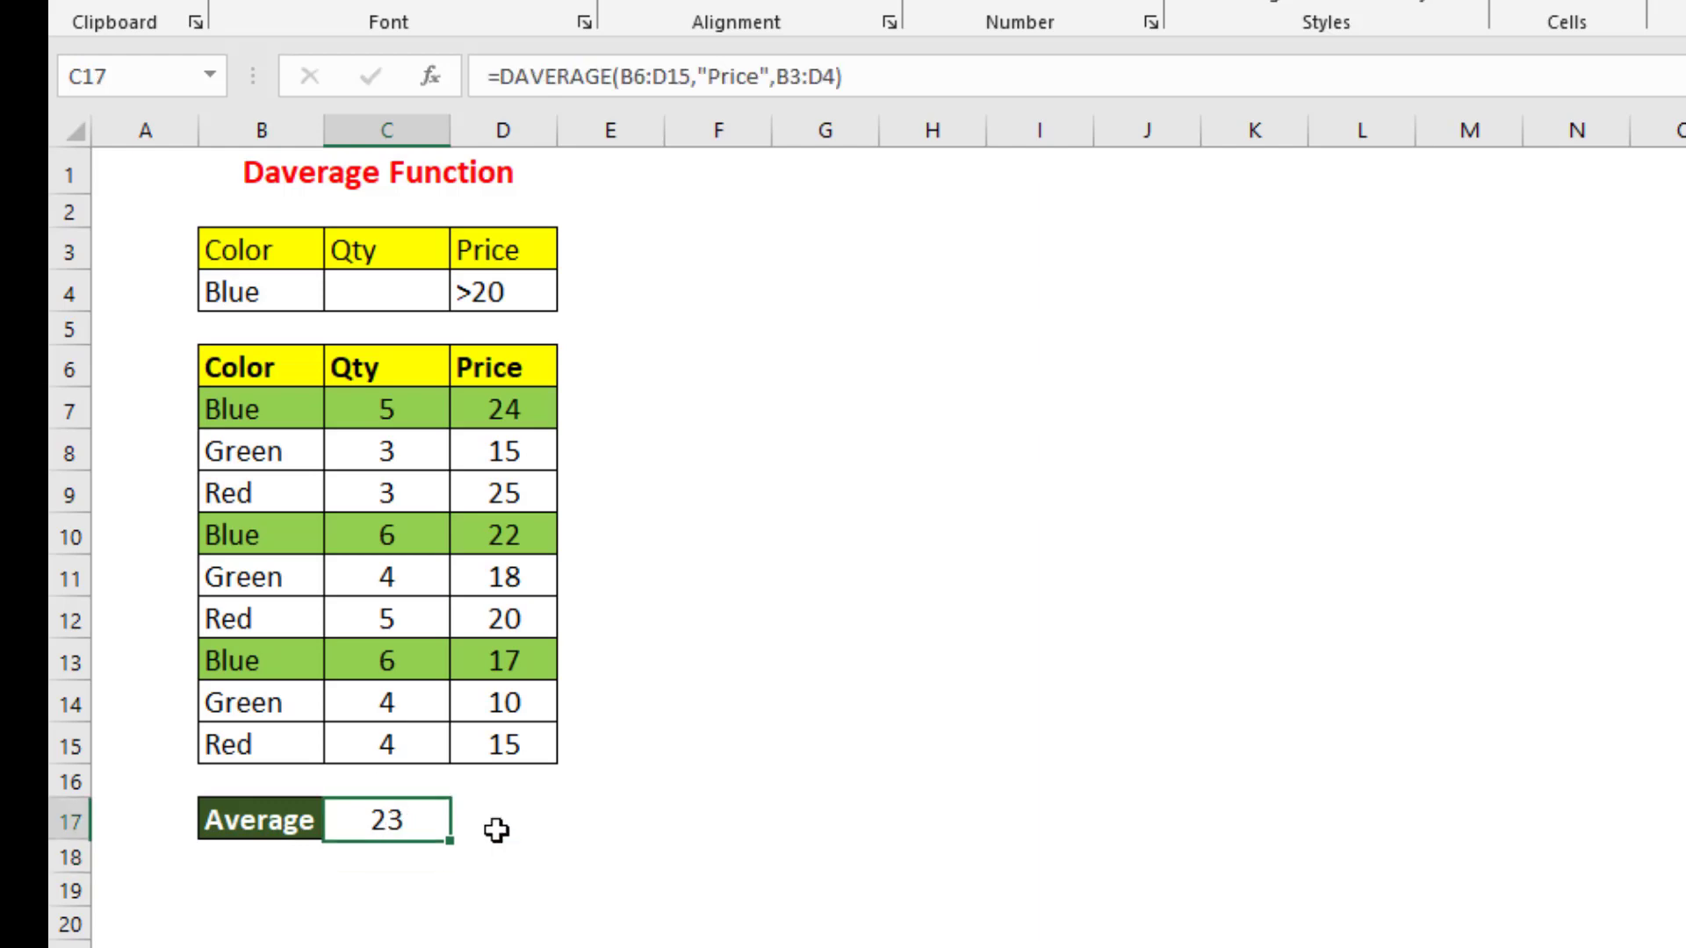
click(487, 422)
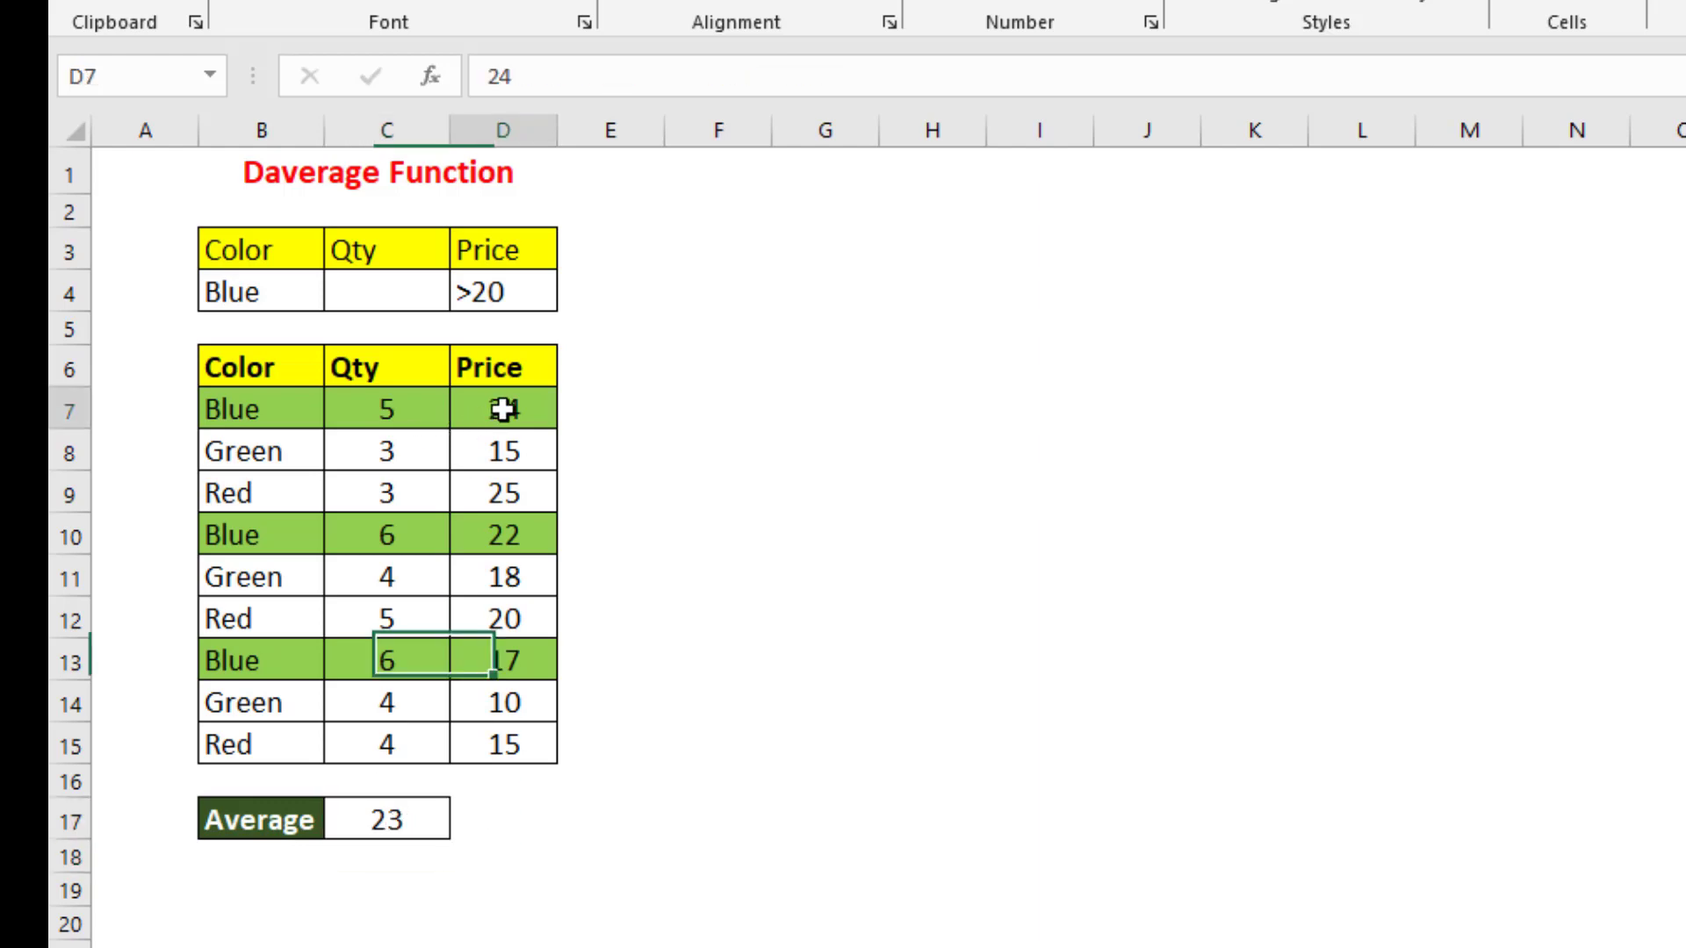
click(513, 540)
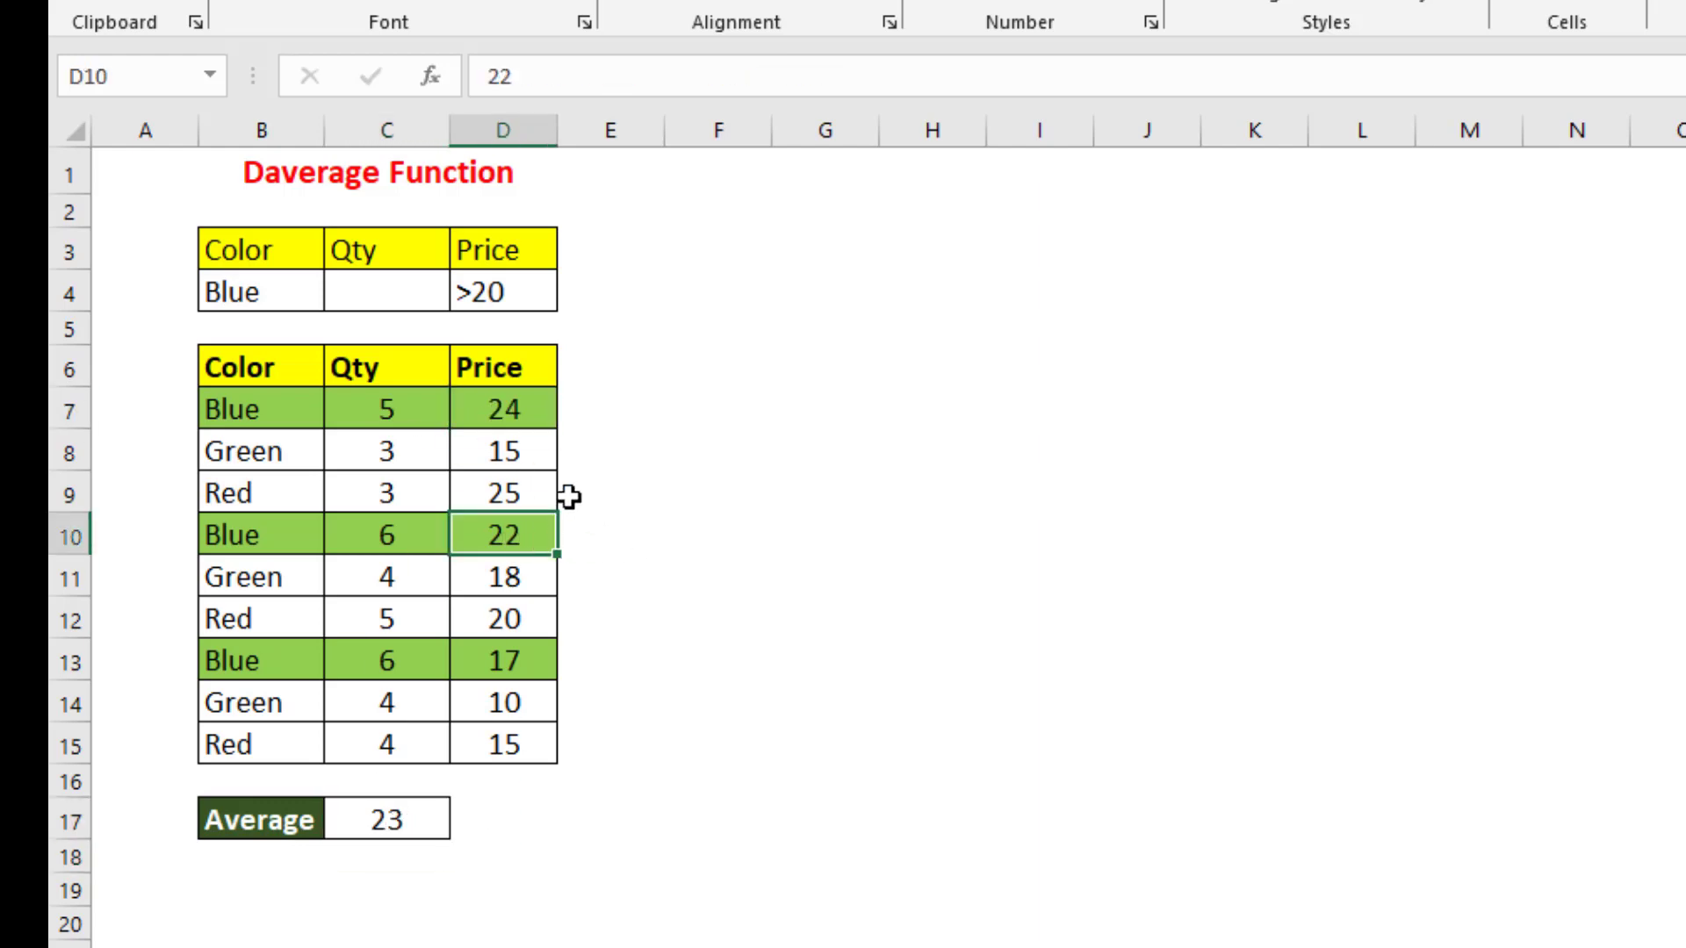